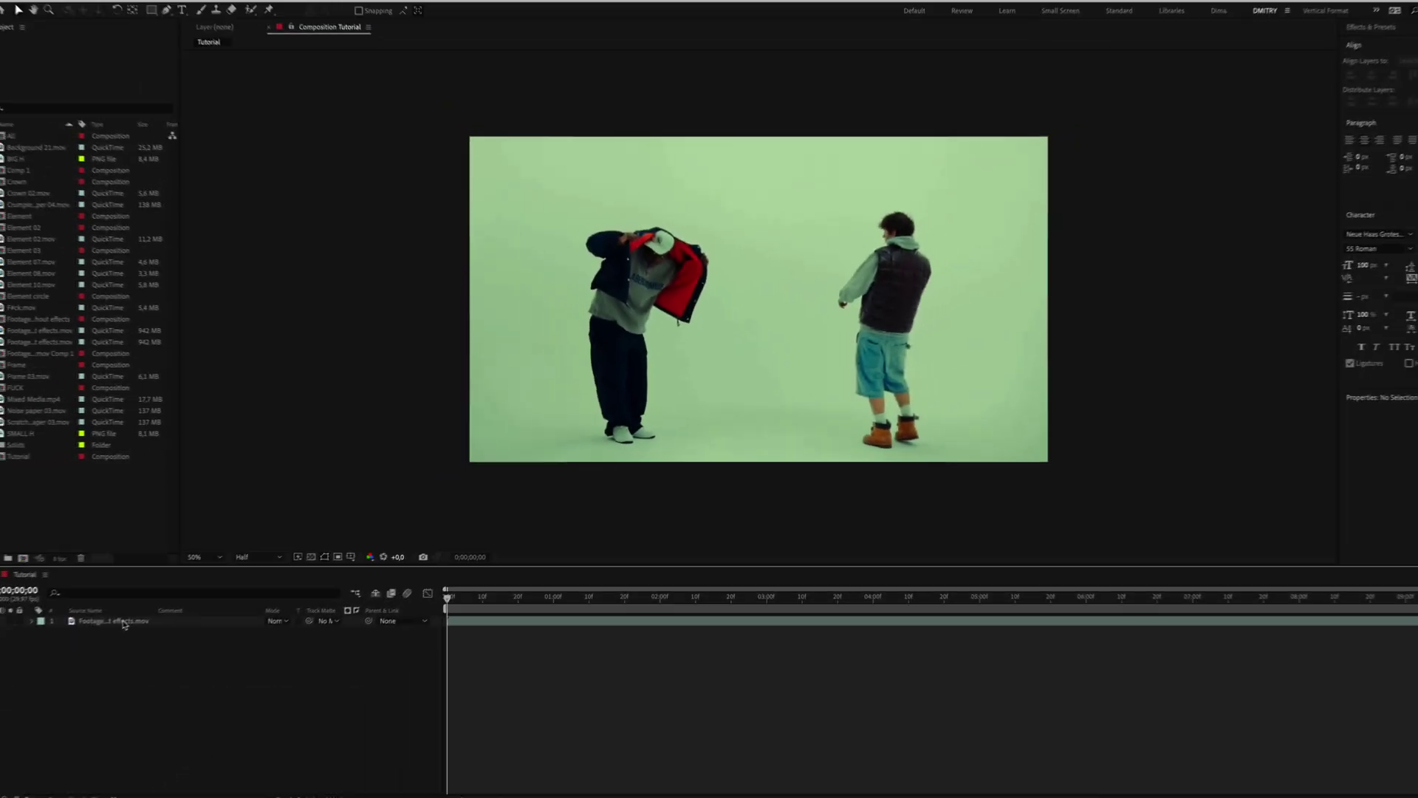
- In the footage layer view, Roto Brush the left dancer as foreground and subtract stray background at the arm edge
click(260, 16)
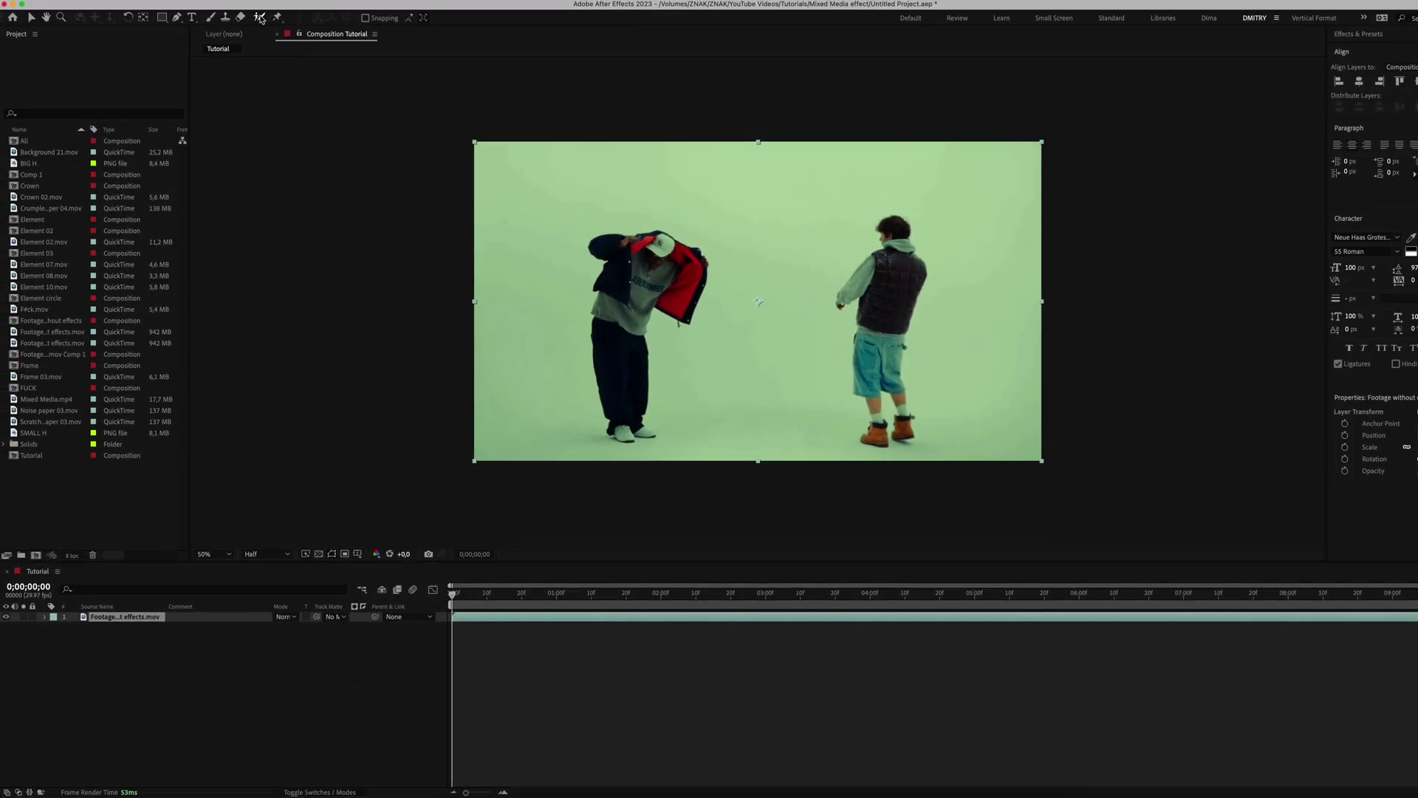
double_click(629, 347)
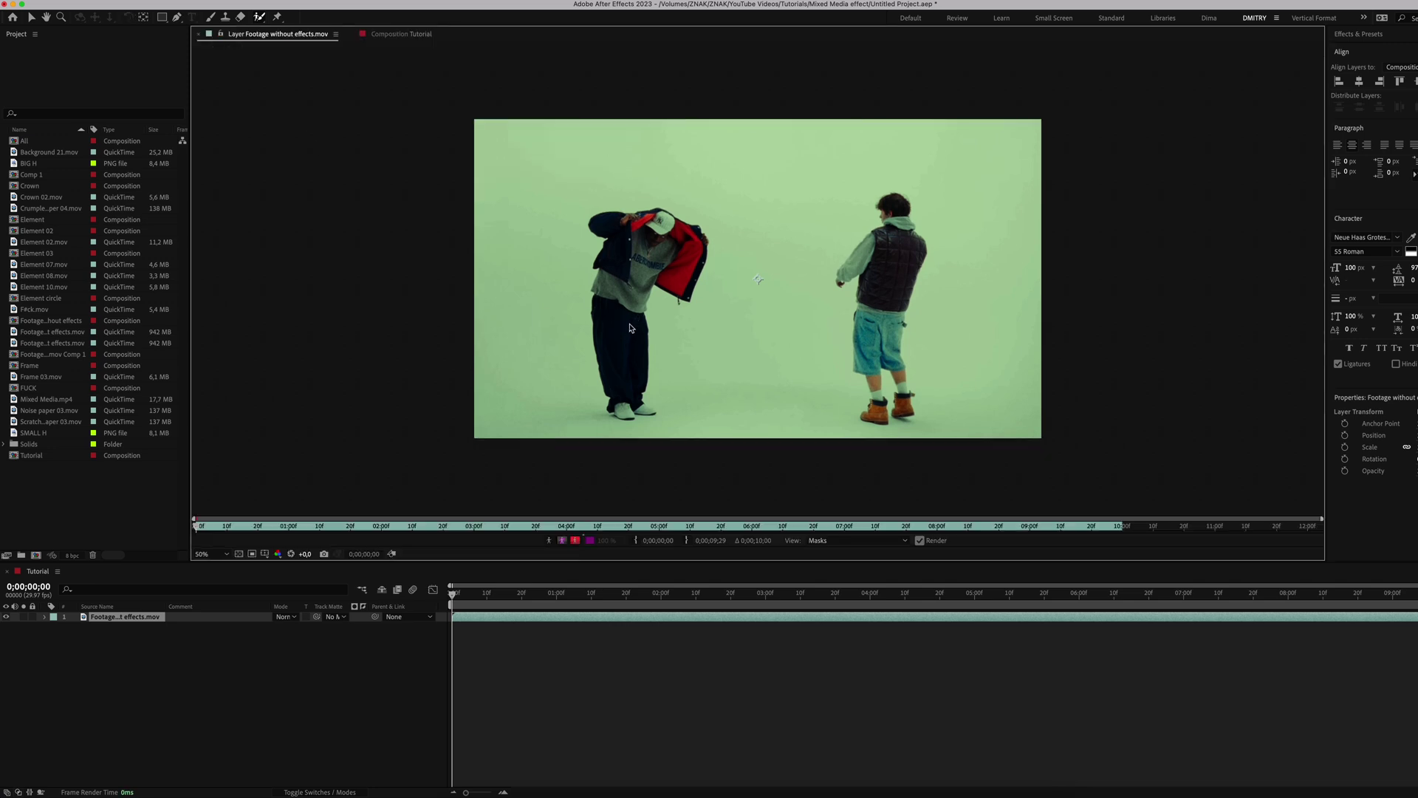
scroll(640, 264, up, 3)
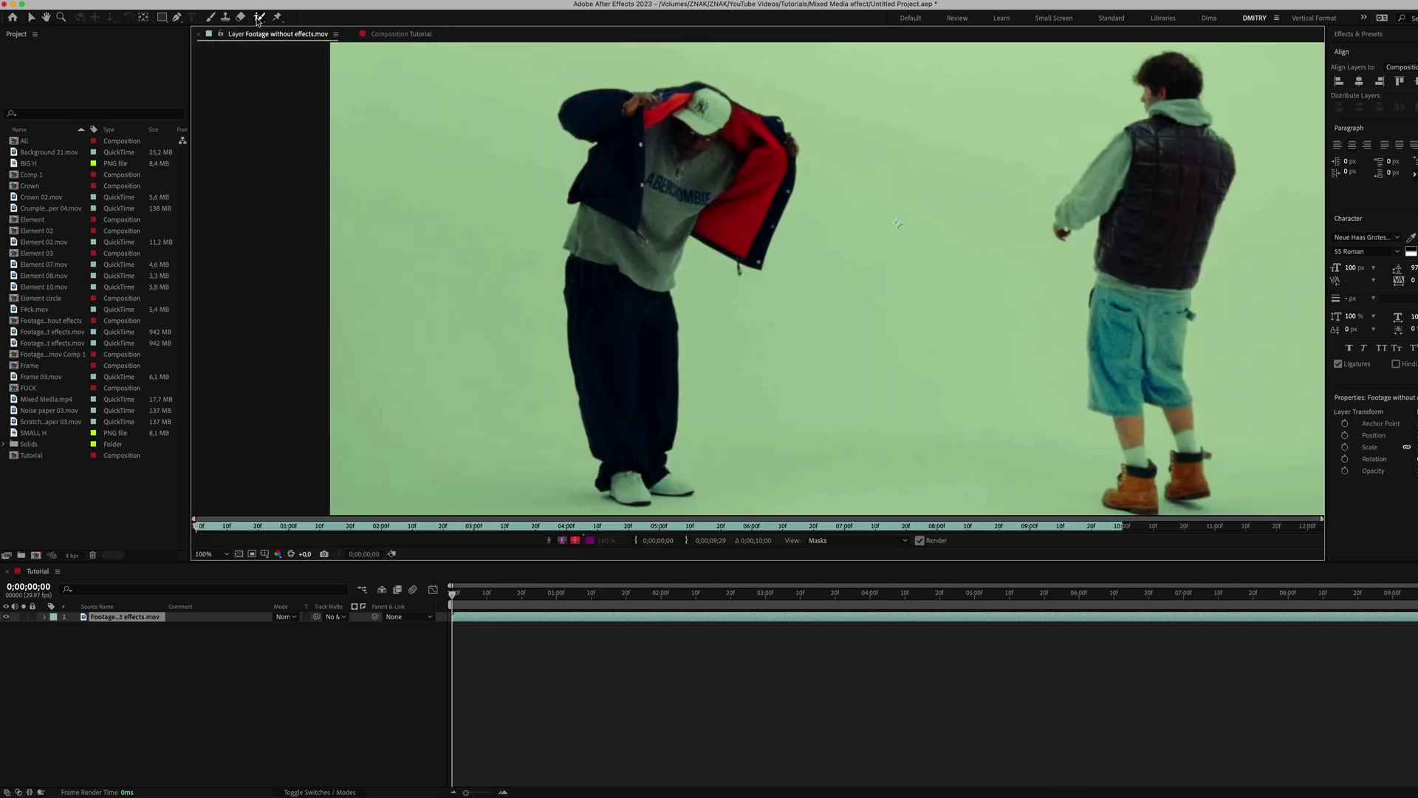
click(258, 19)
click(660, 128)
mouse_move(694, 118)
mouse_down()
mouse_move(666, 142)
mouse_move(643, 251)
mouse_move(647, 454)
mouse_up()
scroll(653, 383, down, 3)
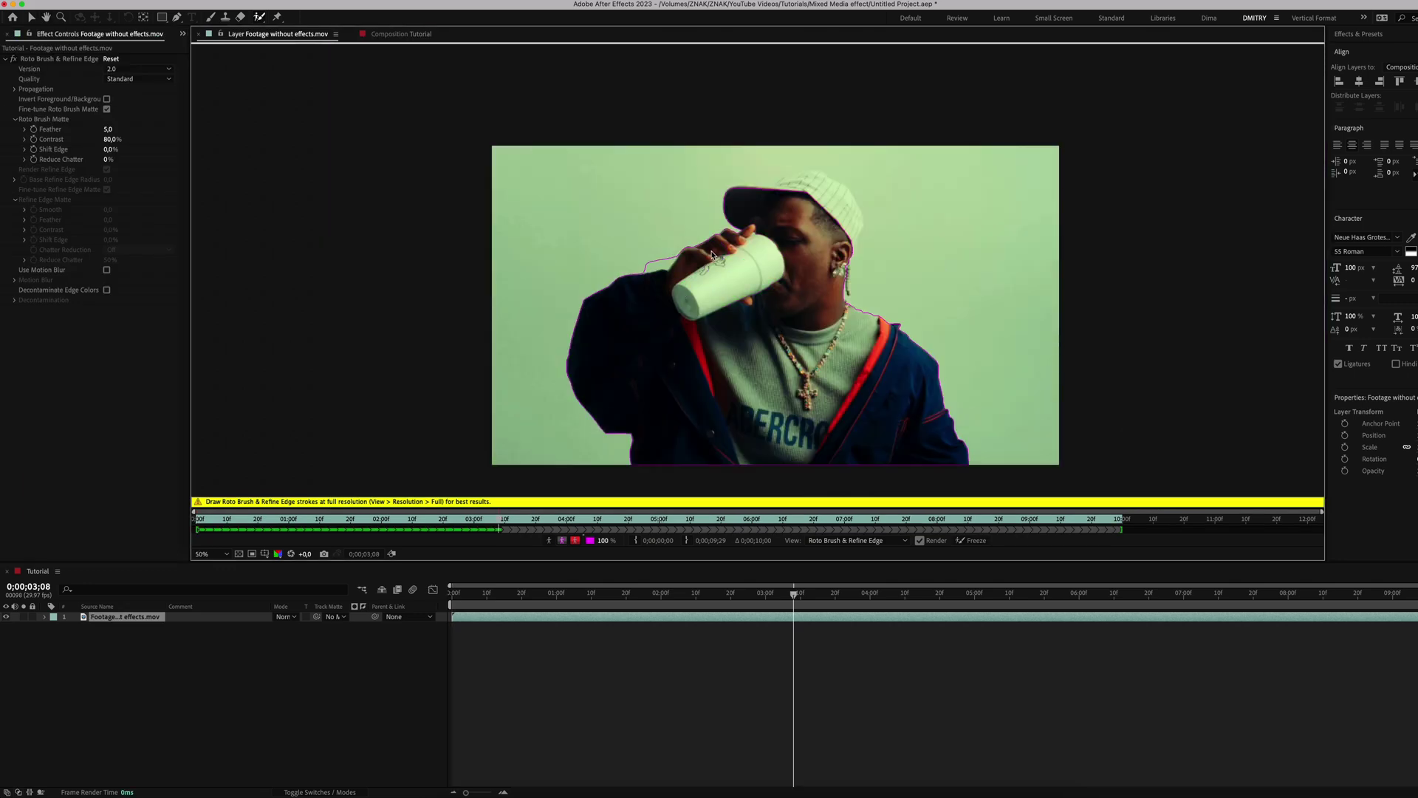
mouse_move(667, 260)
mouse_down()
mouse_move(641, 271)
mouse_move(658, 261)
mouse_up()
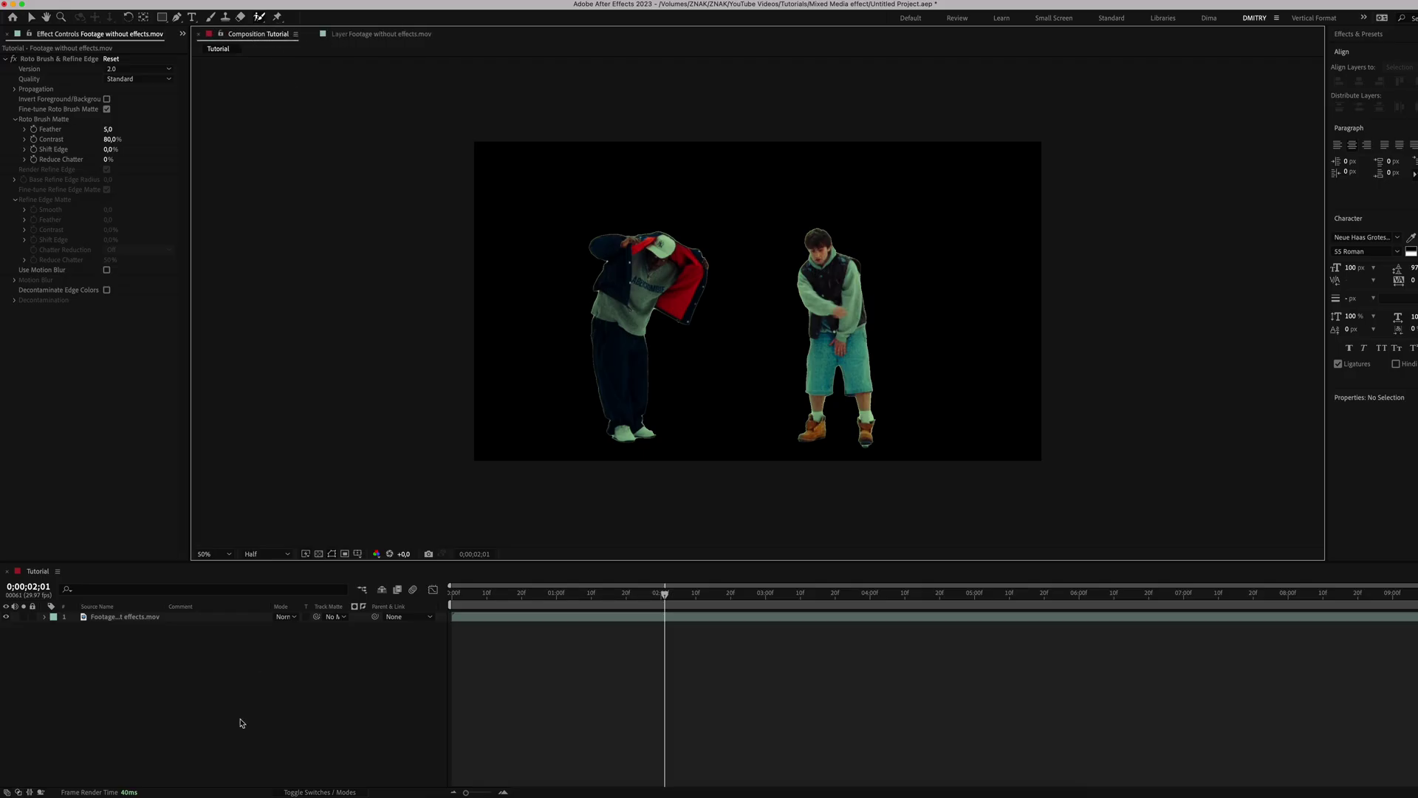
- Pre-compose the cut-out footage into a comp named 'Roto', moving all attributes
right_click(133, 622)
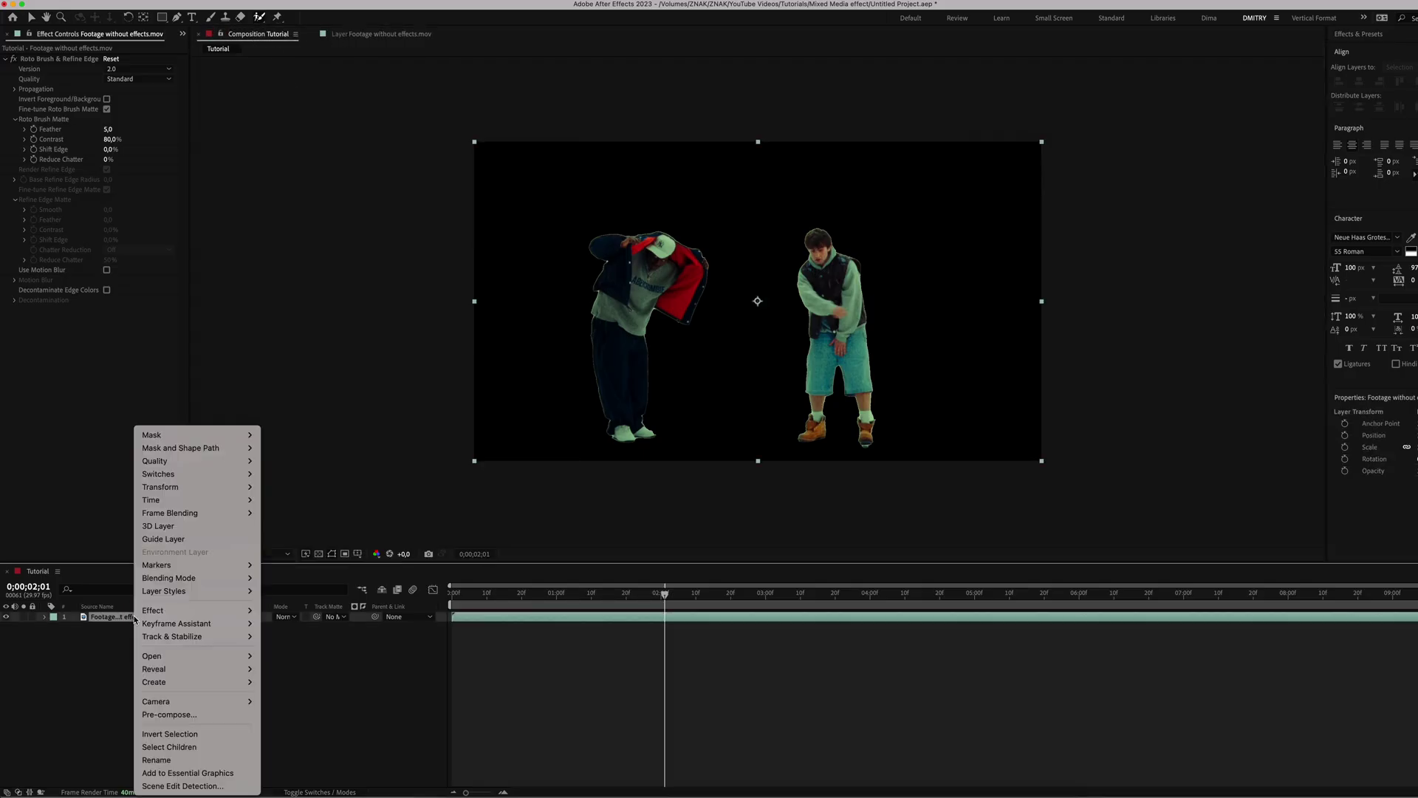
click(184, 714)
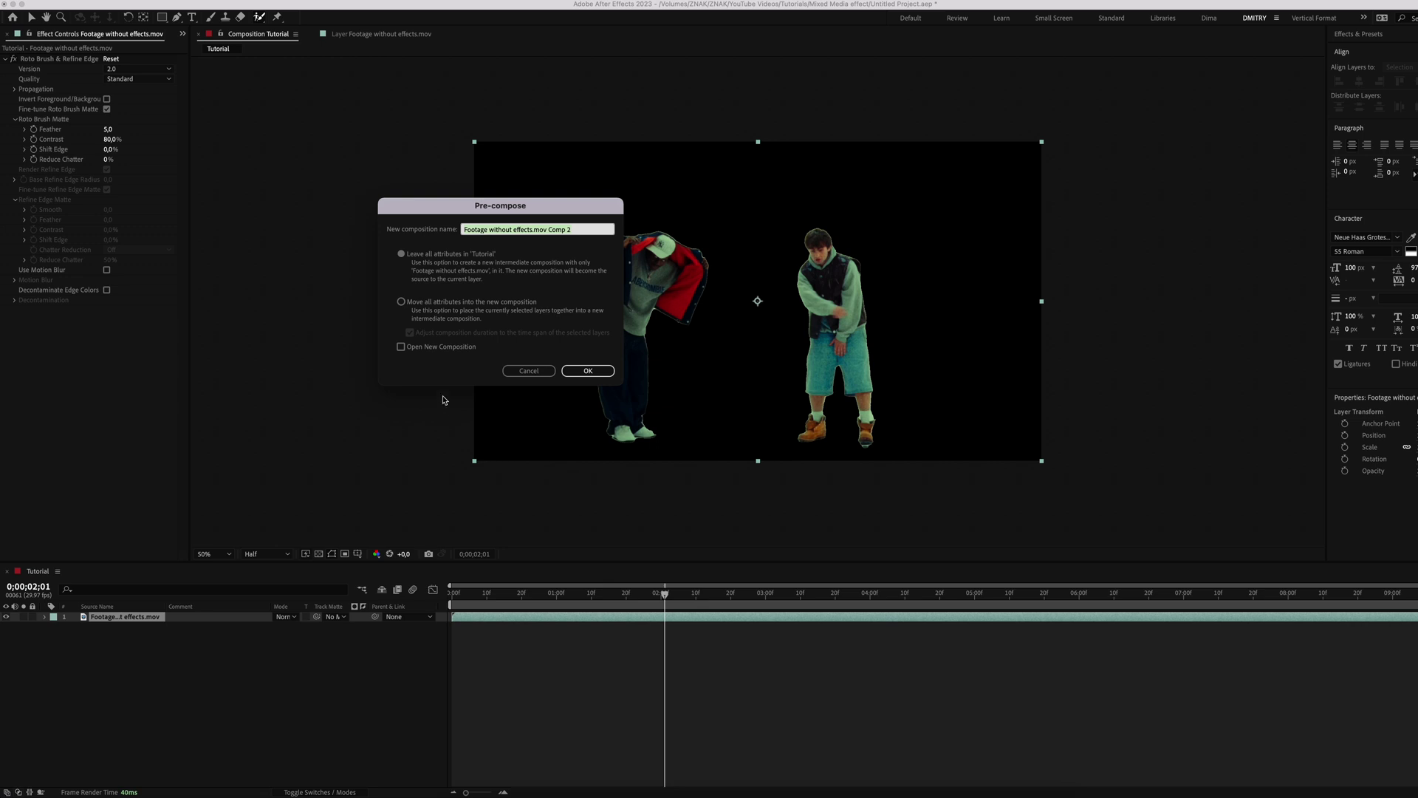
click(401, 301)
text(Ro)
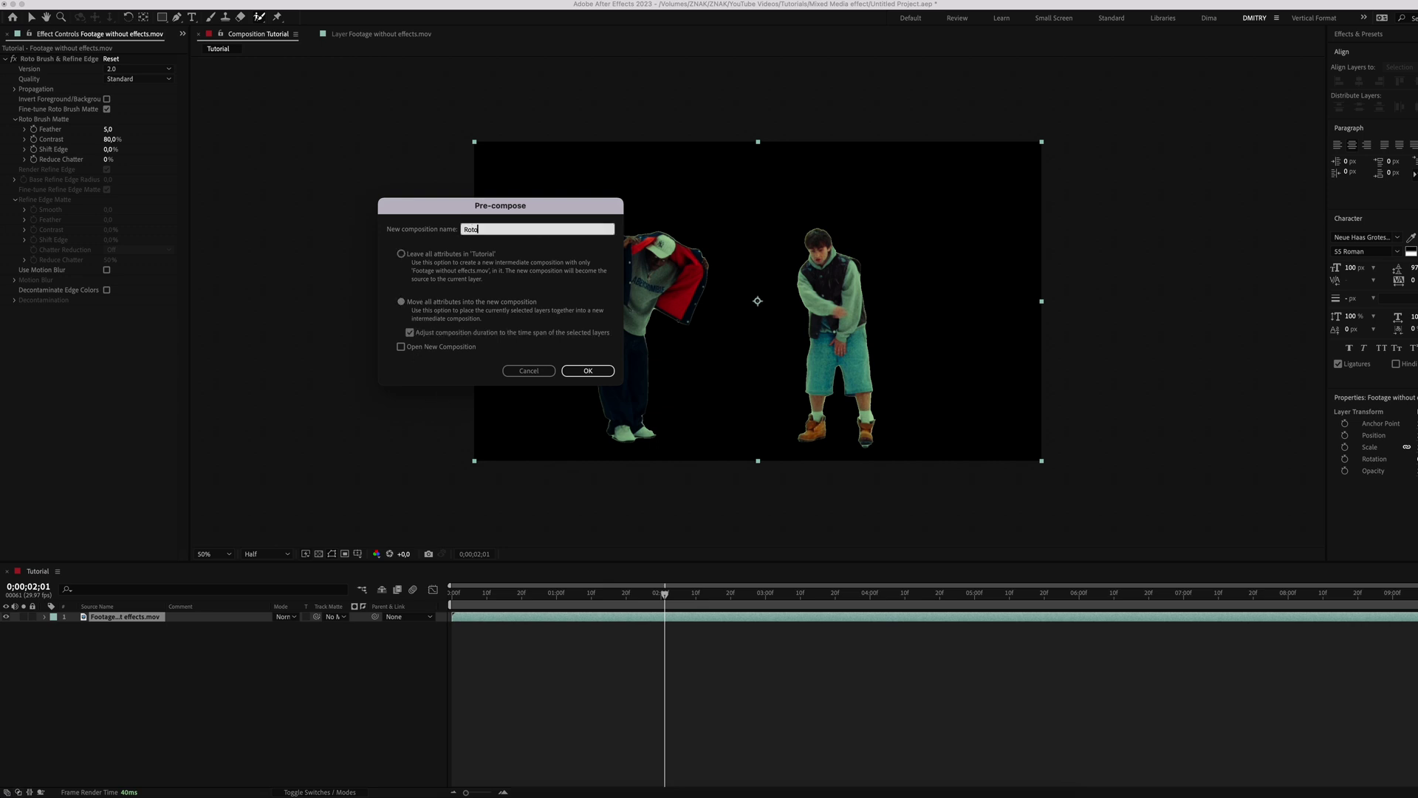
text(to)
key(Return)
- Duplicate the Roto layer and select the lower copy
key(ctrl+d)
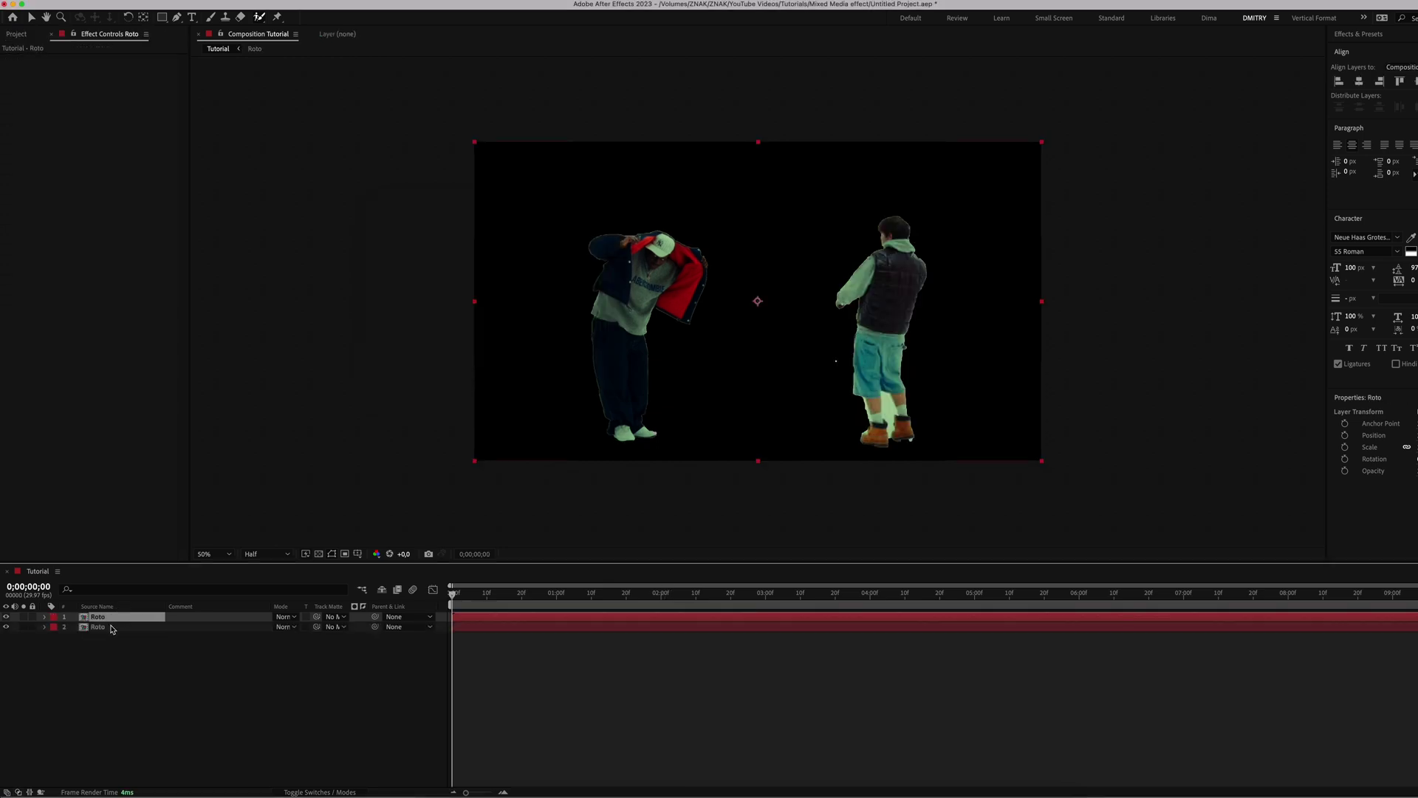
click(112, 627)
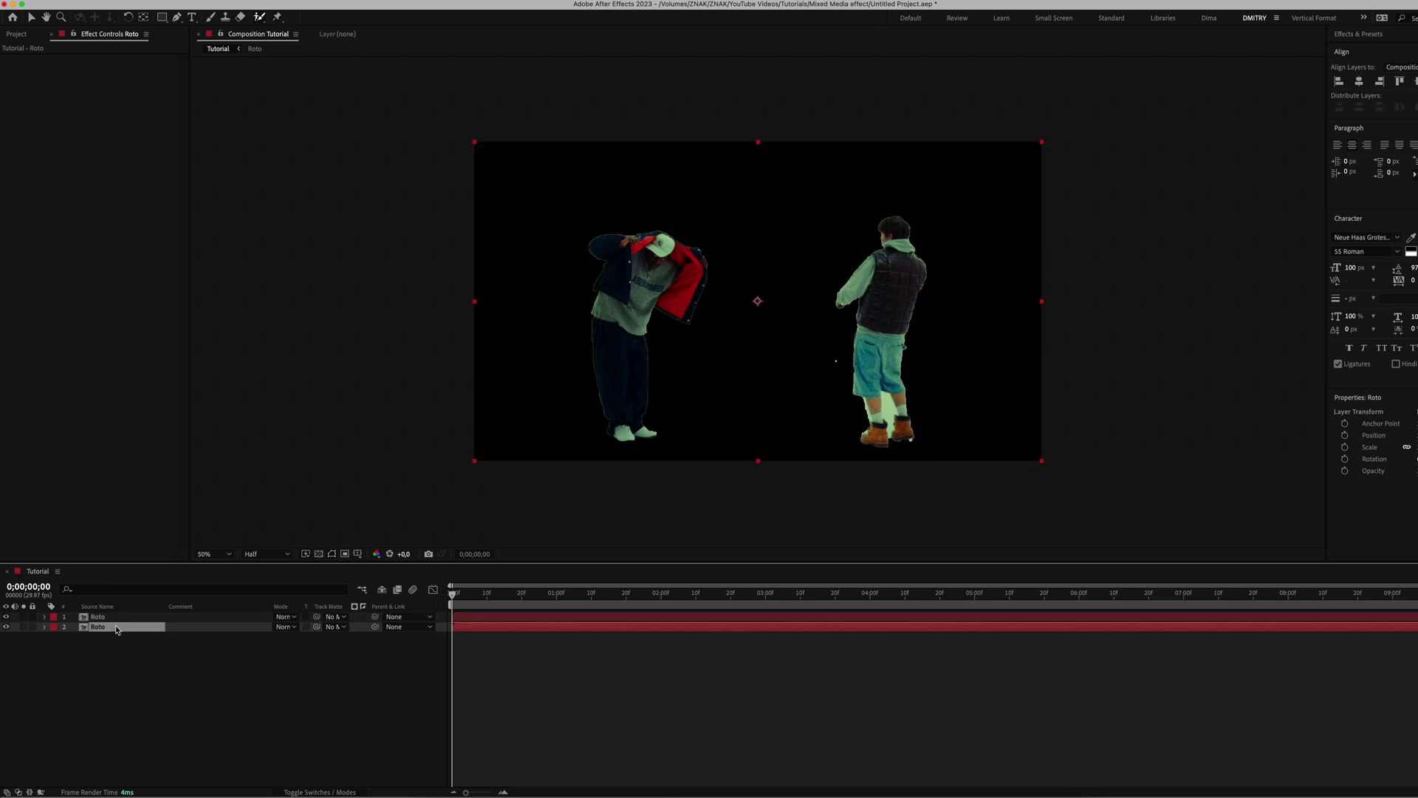
key(ctrl+space)
- Add Simple Choker with Choke Matte -85 and a white Fill effect
text(simple)
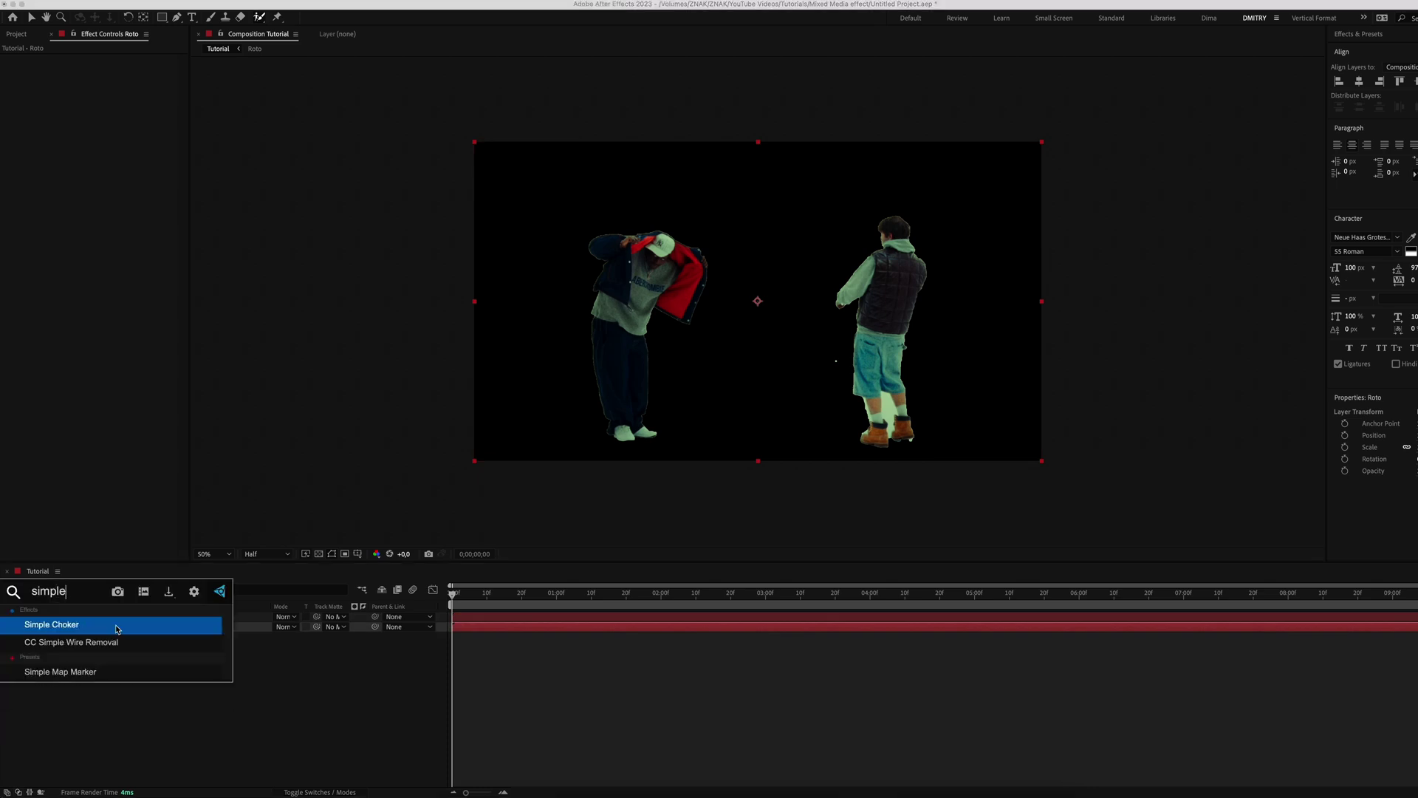
key(Return)
click(109, 78)
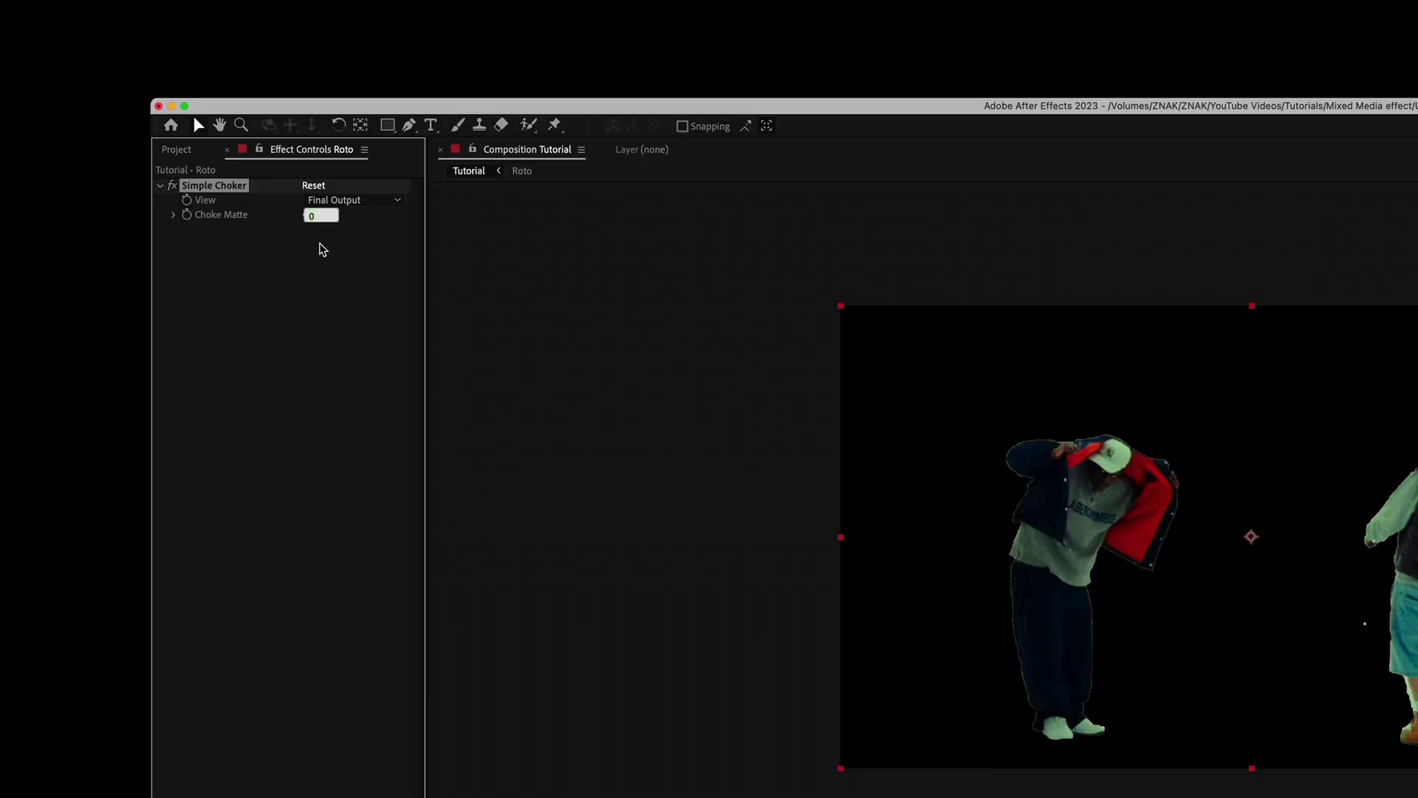
text(-85)
key(Return)
key(ctrl+space)
text(fill)
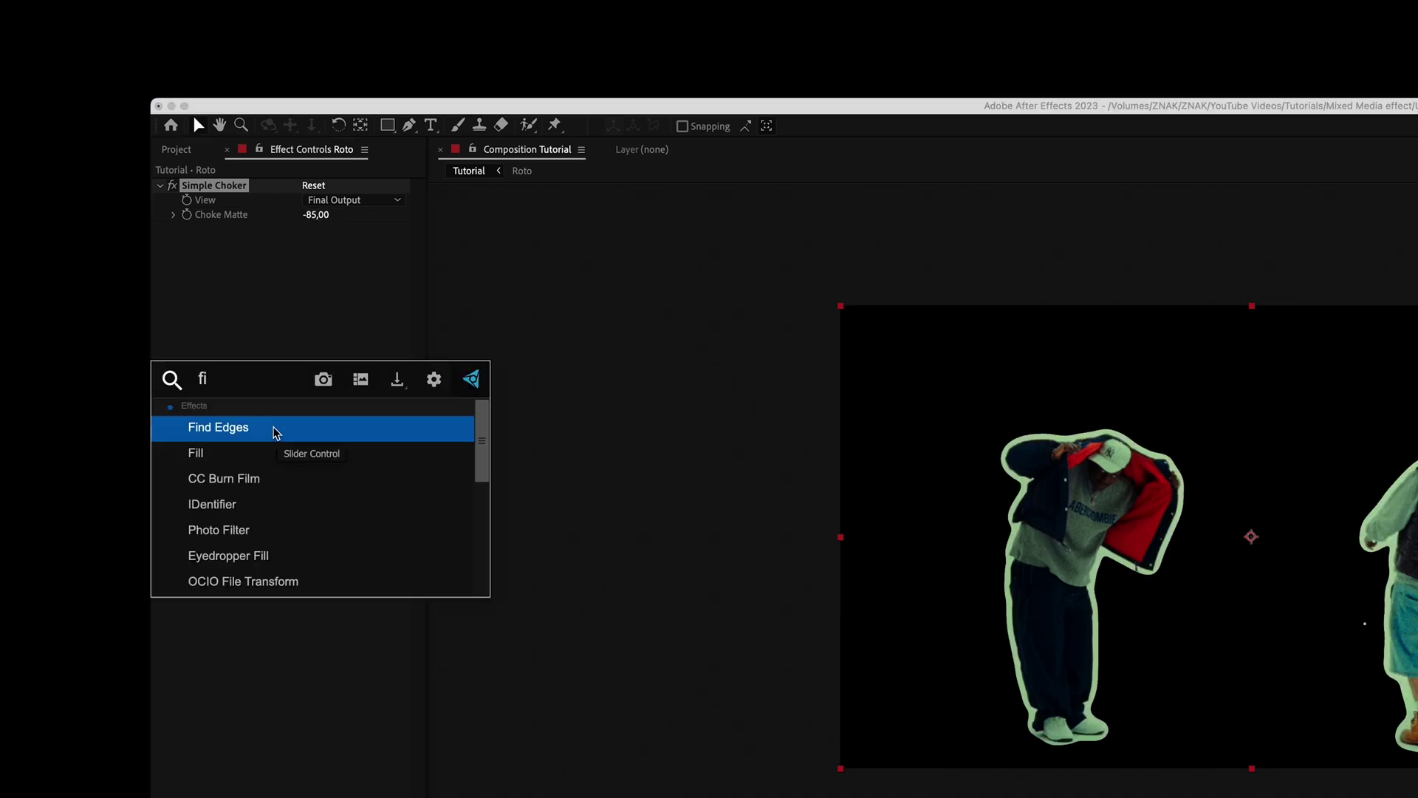
key(Return)
click(312, 273)
drag(673, 633, 599, 564)
click(978, 569)
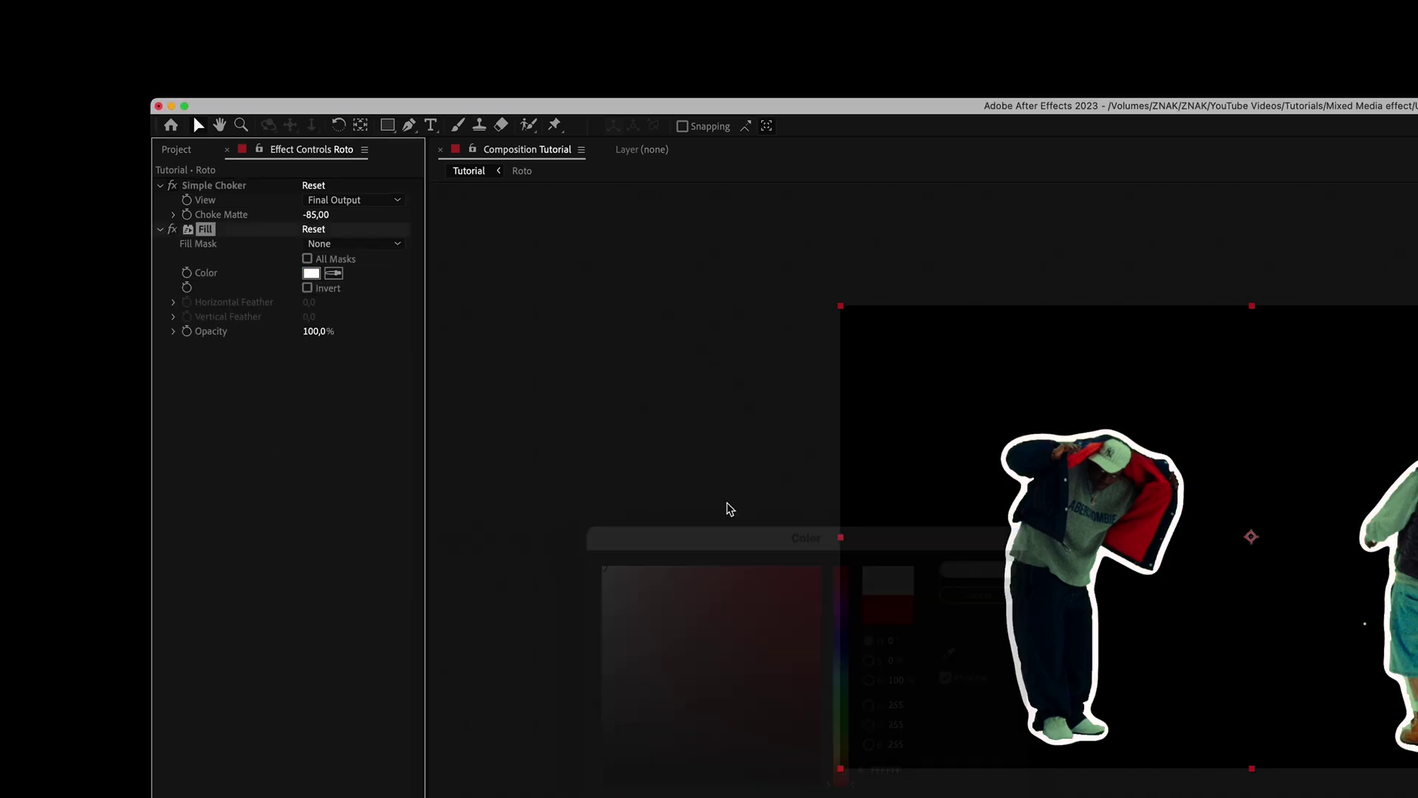
- Add Roughen Edges (Border 37, Sharpness 10, Scale 21) and drive Evolution with expression time*100
key(ctrl+space)
text(rou)
key(Return)
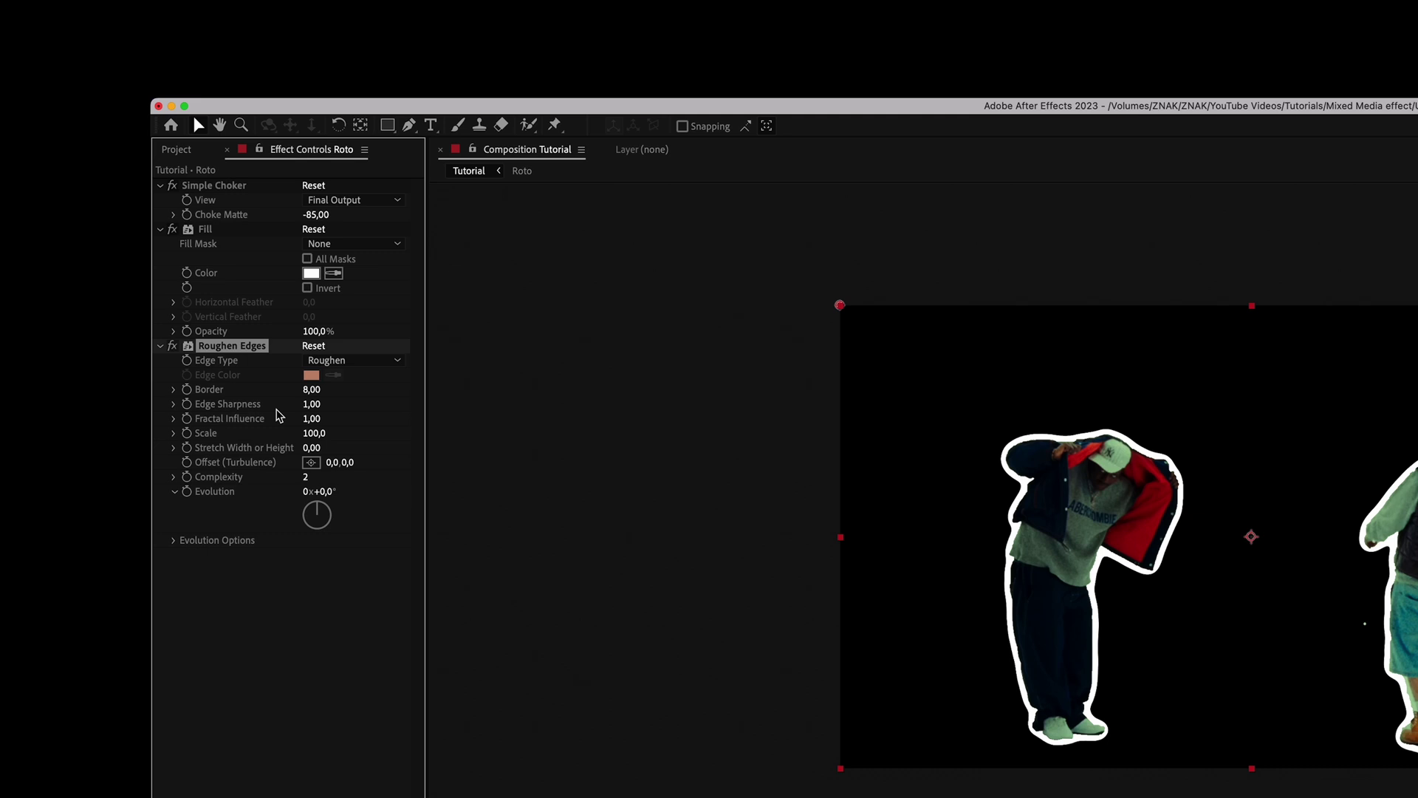
click(315, 390)
key(Tab)
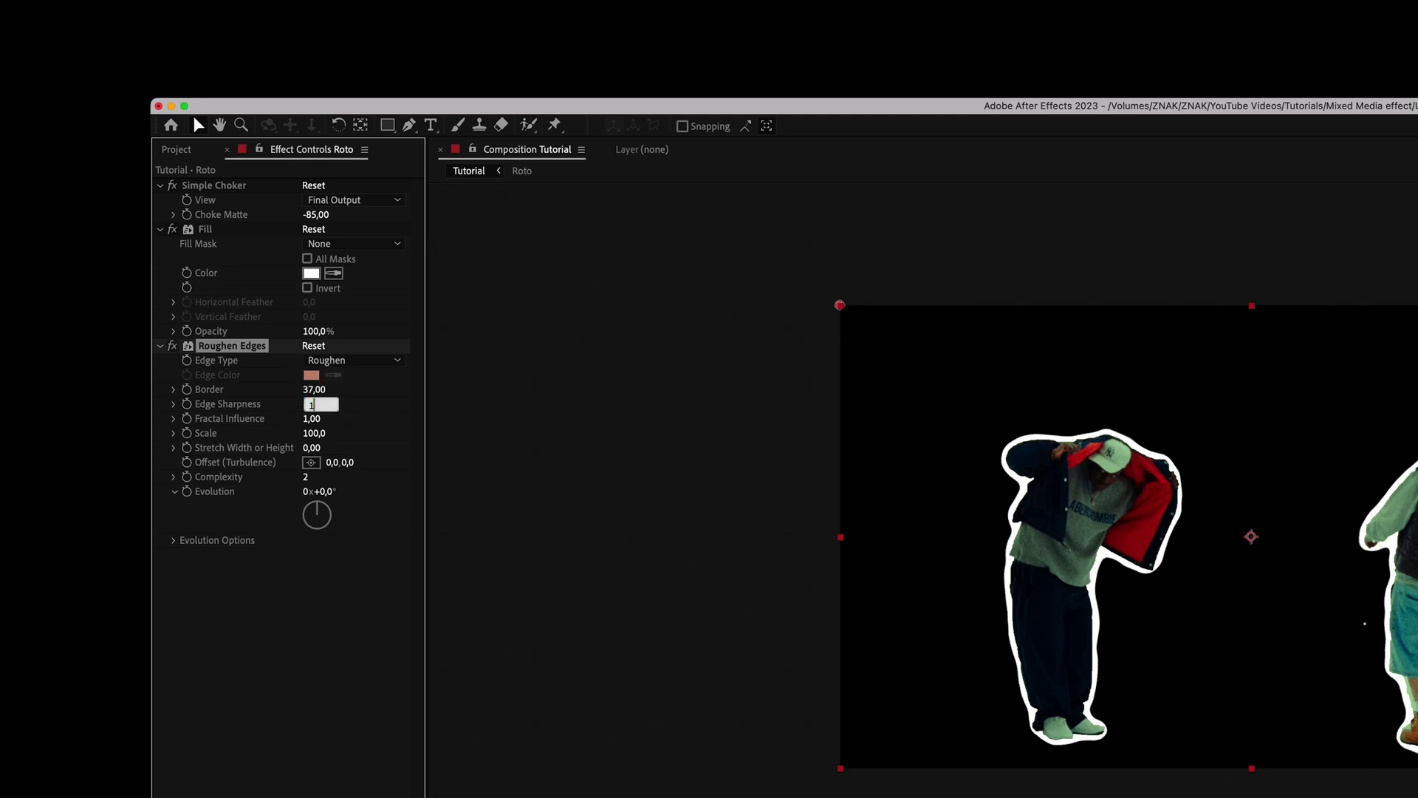
text(0)
click(318, 433)
text(21)
key(Return)
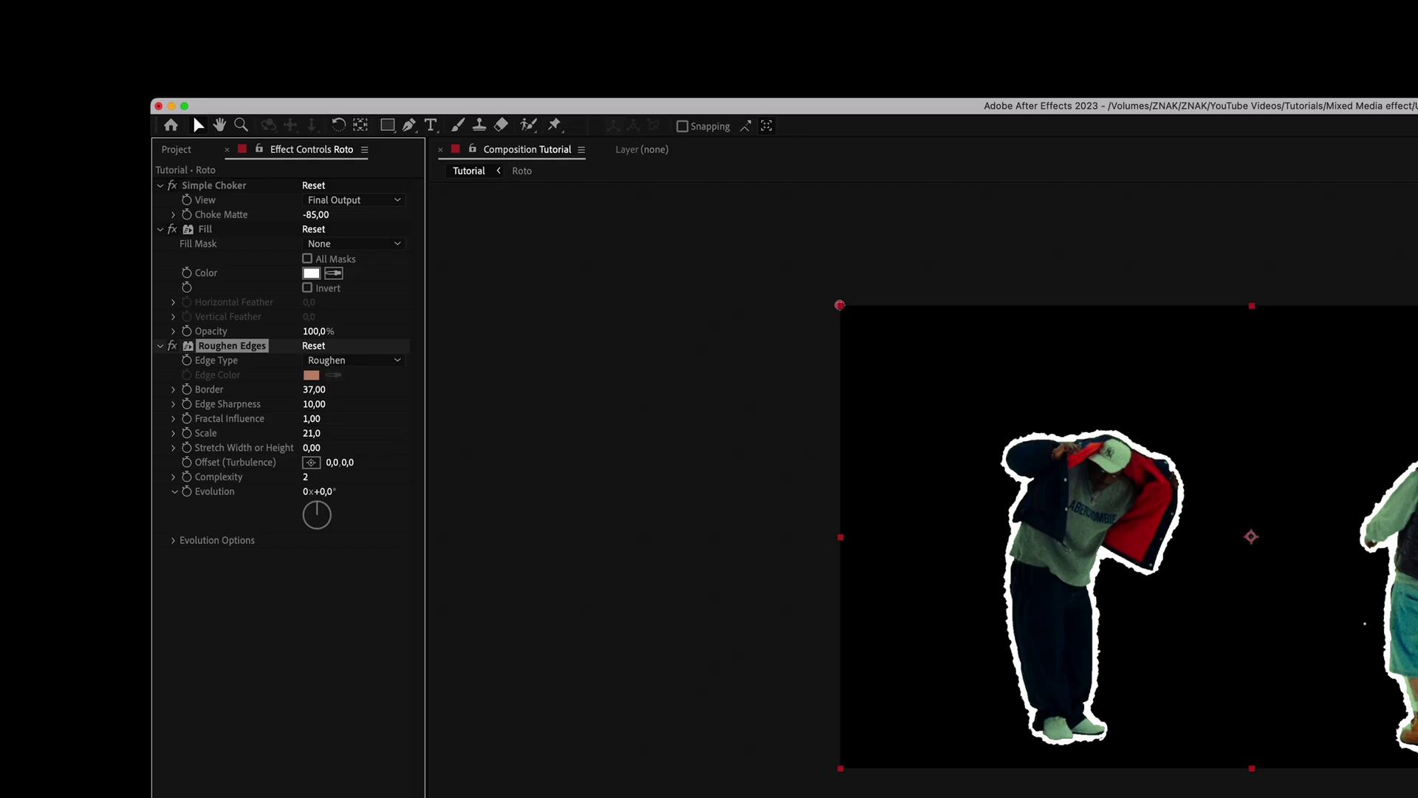
alt+click(24, 271)
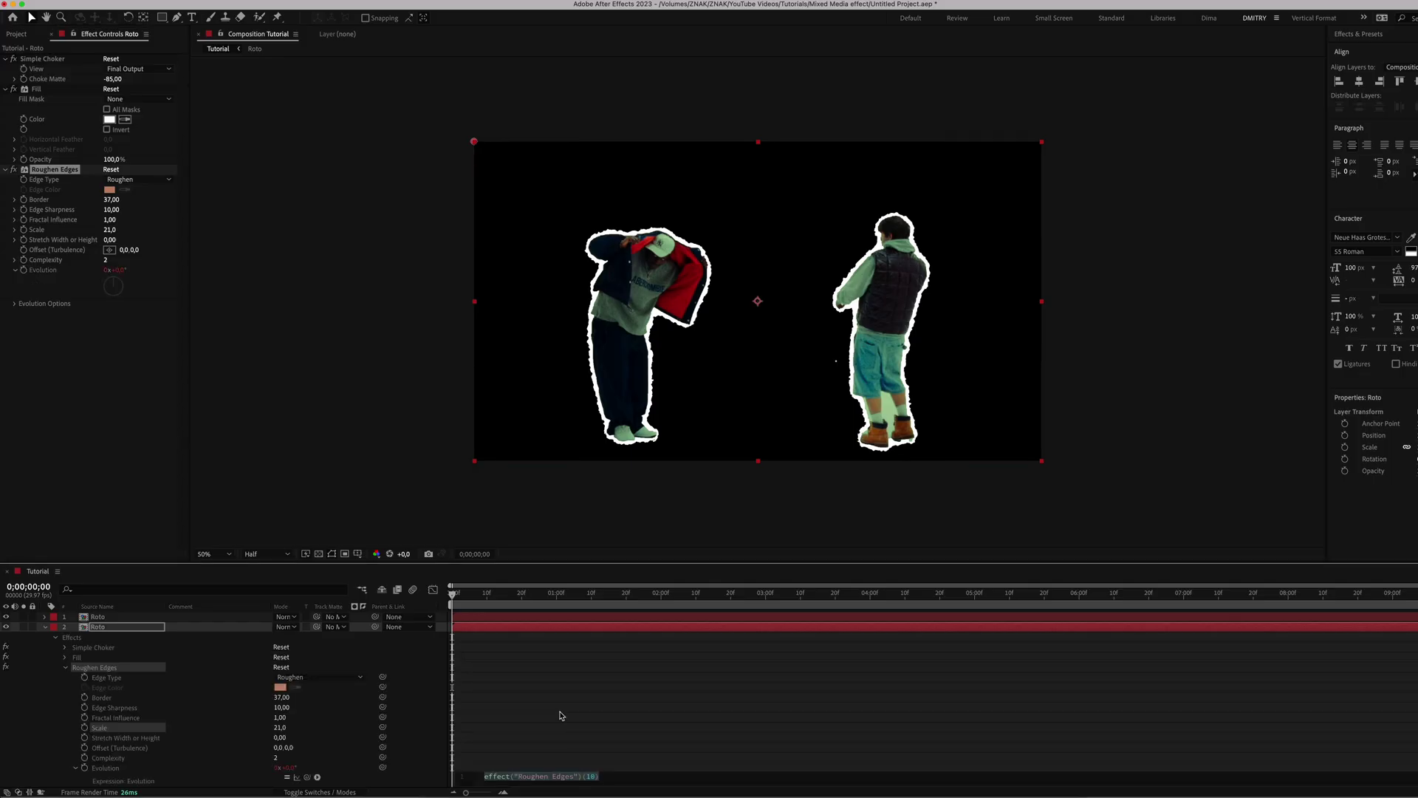
text(time)
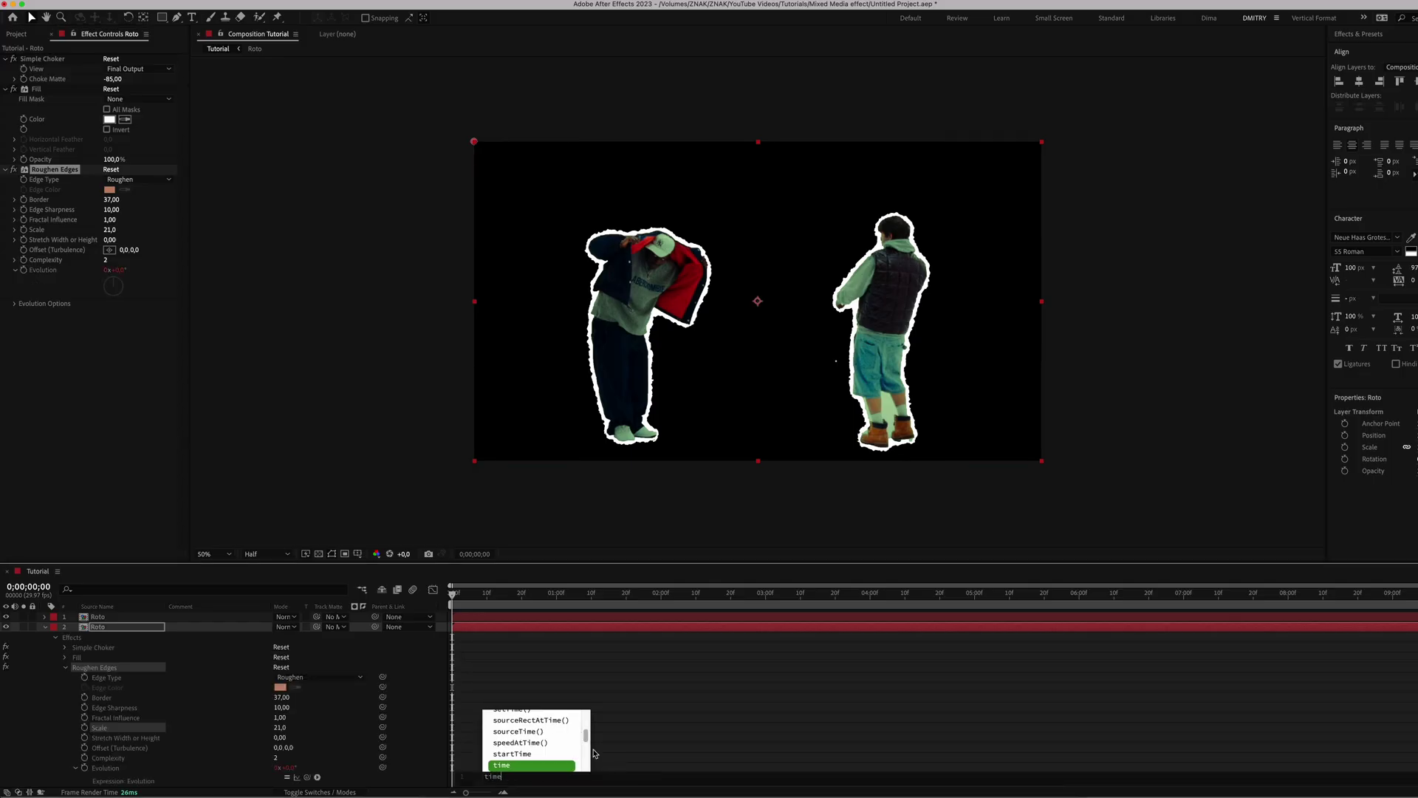
text(*)
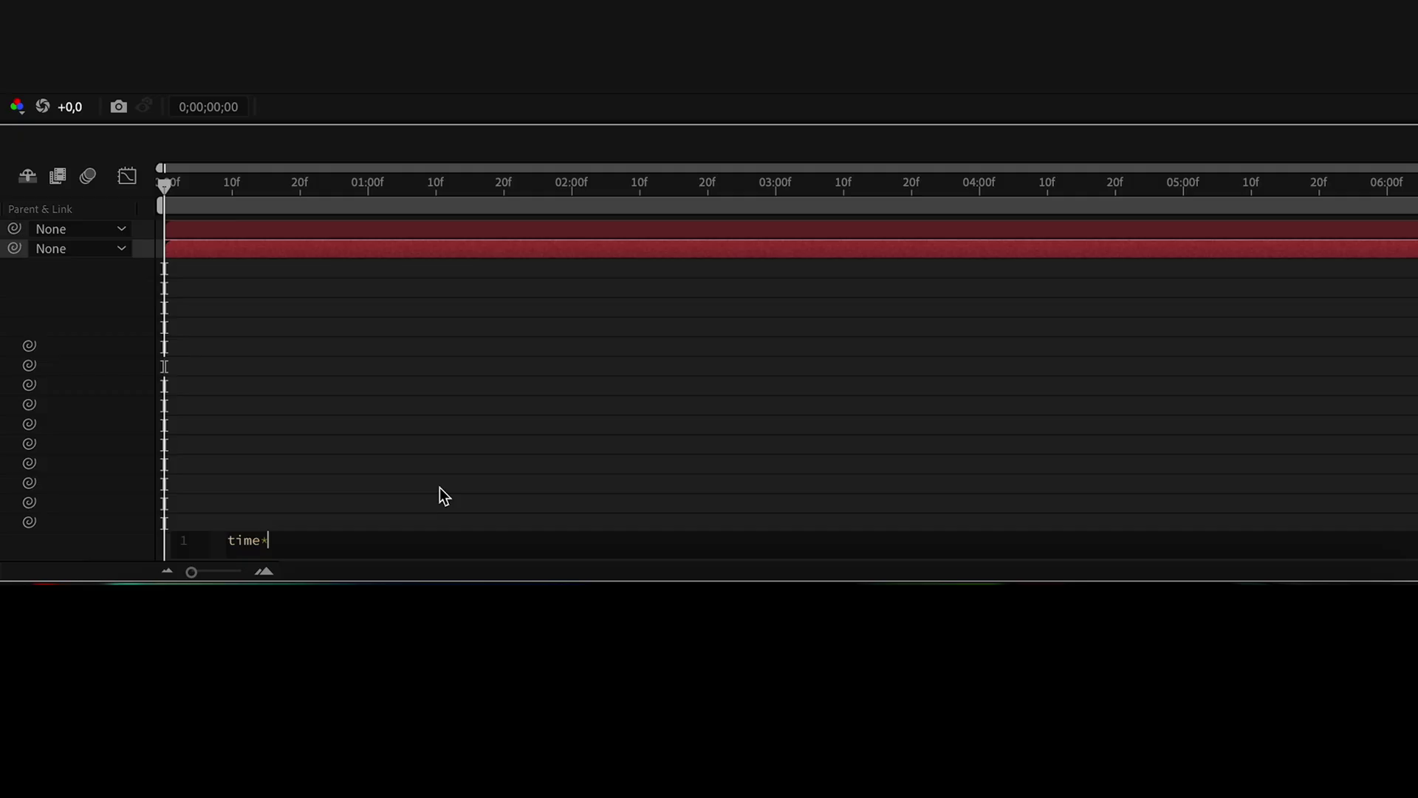
text(100)
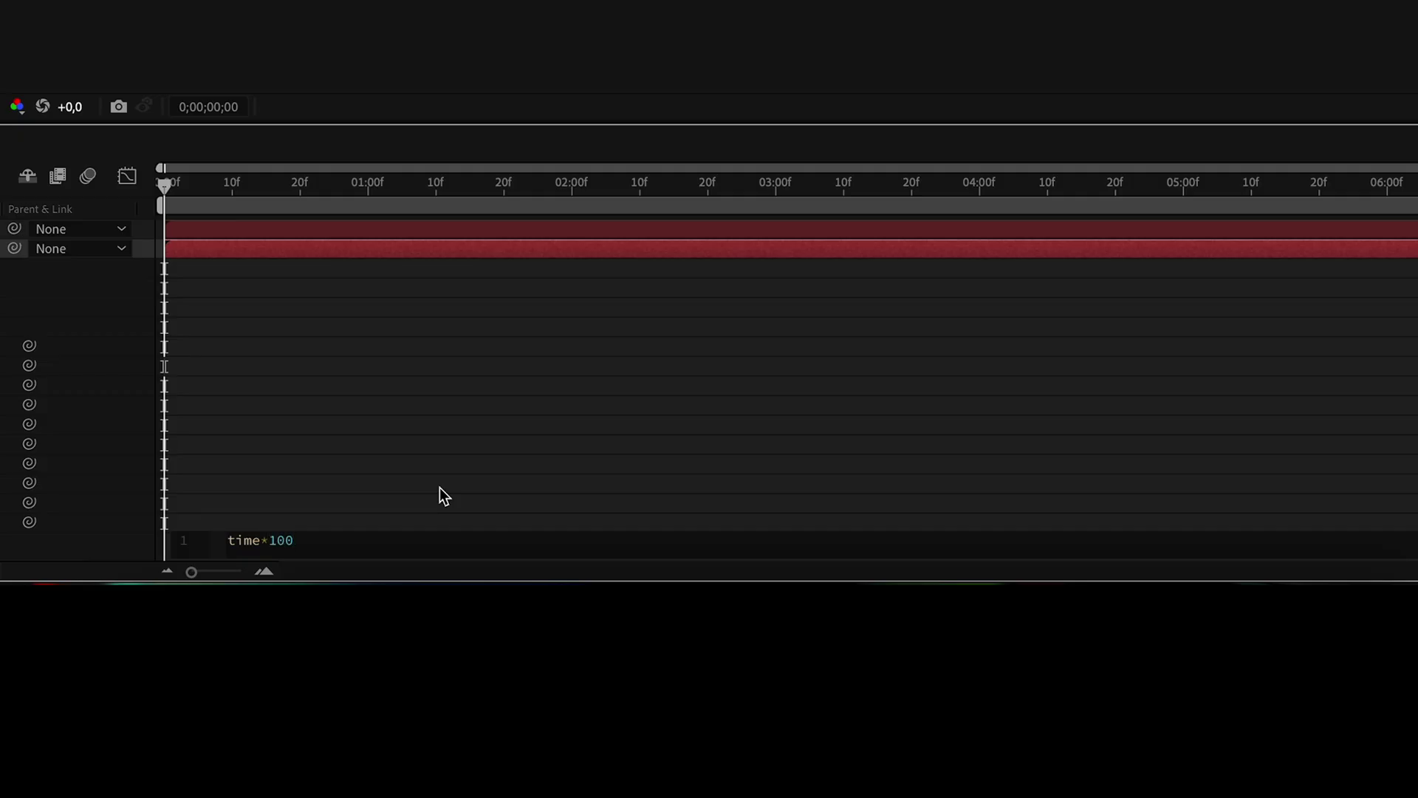
- Add a second Roughen Edges set to Rusty with Border 200, Edge Sharpness 5, Scale 21
key(ctrl+space)
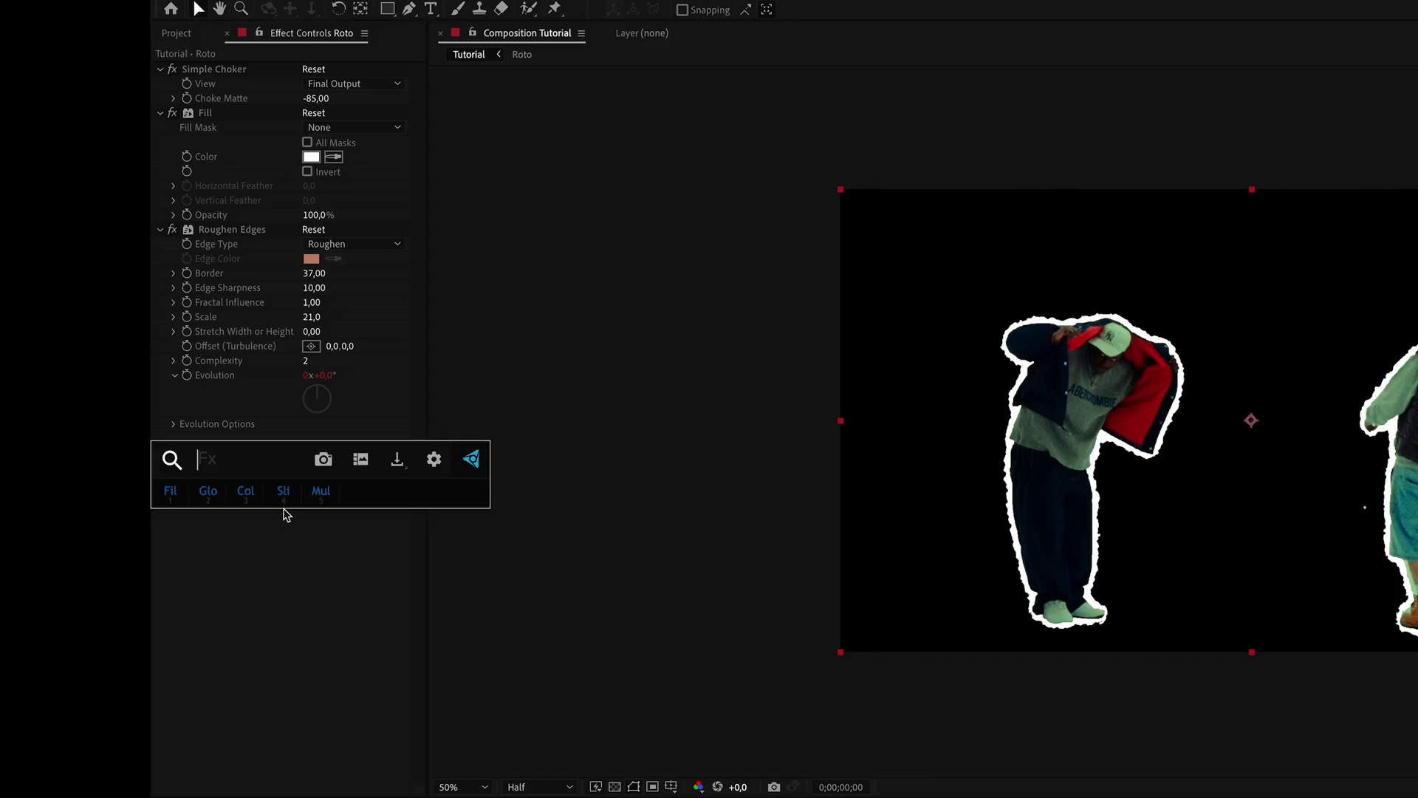
text(rou)
key(Return)
click(345, 453)
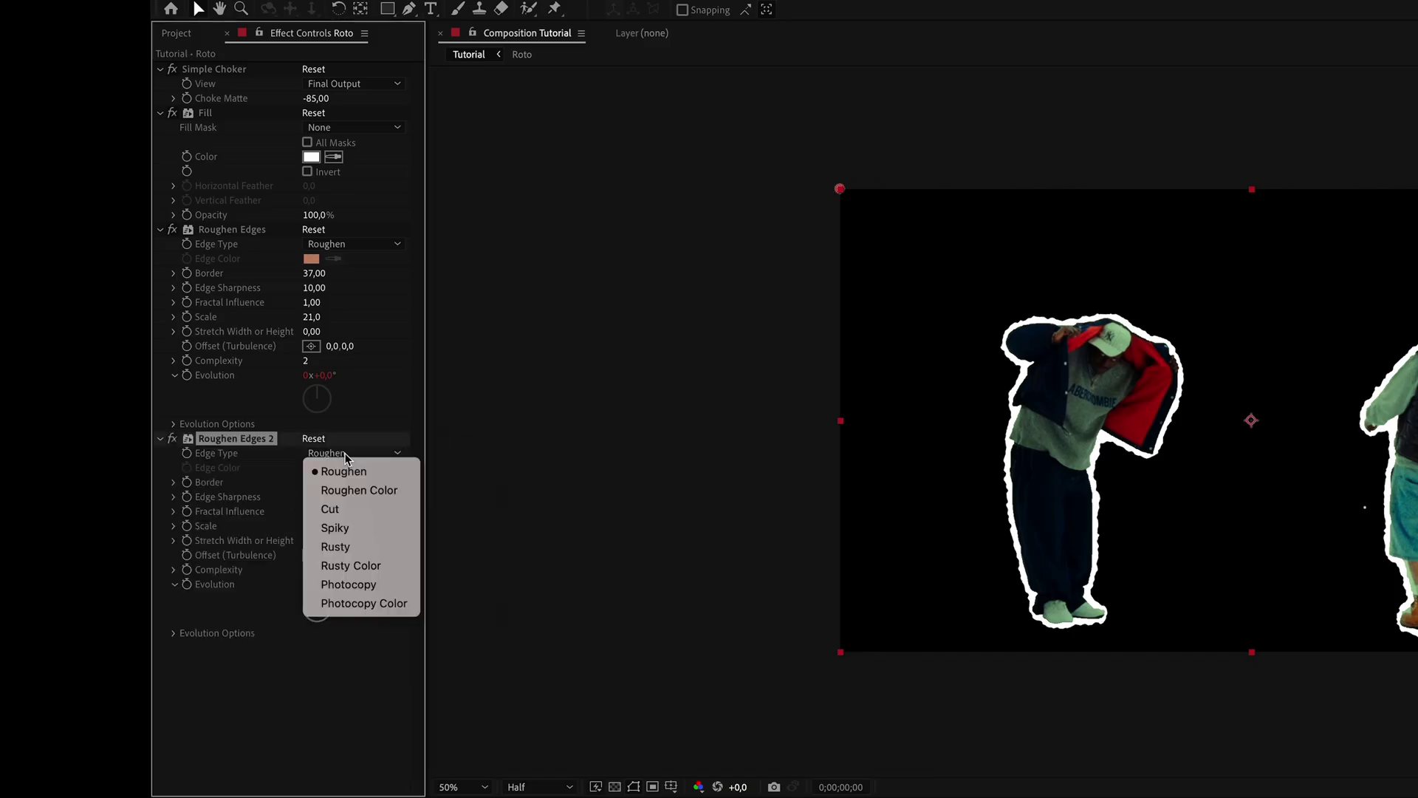
click(335, 547)
click(316, 482)
text(200)
key(Return)
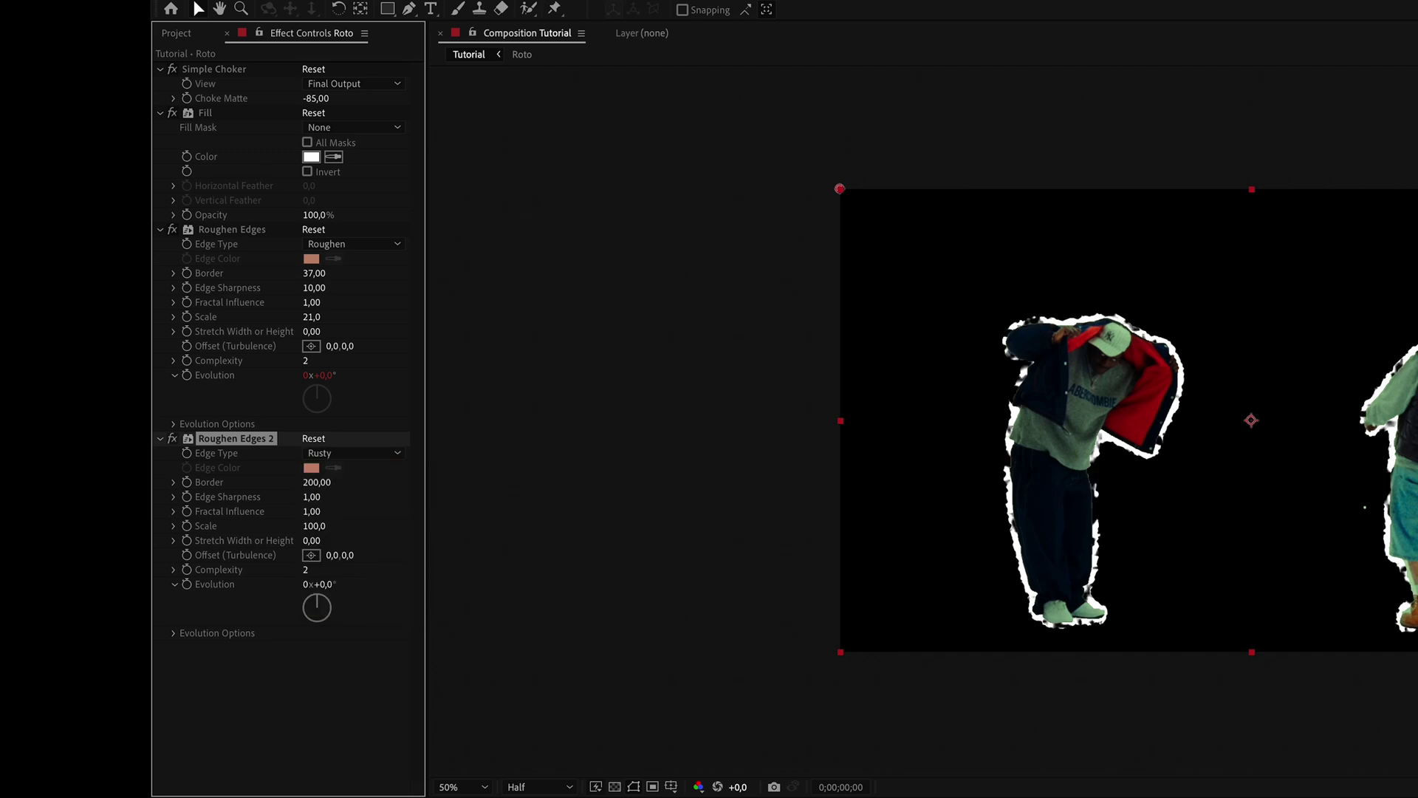
click(312, 498)
text(5)
key(Return)
click(313, 526)
text(21)
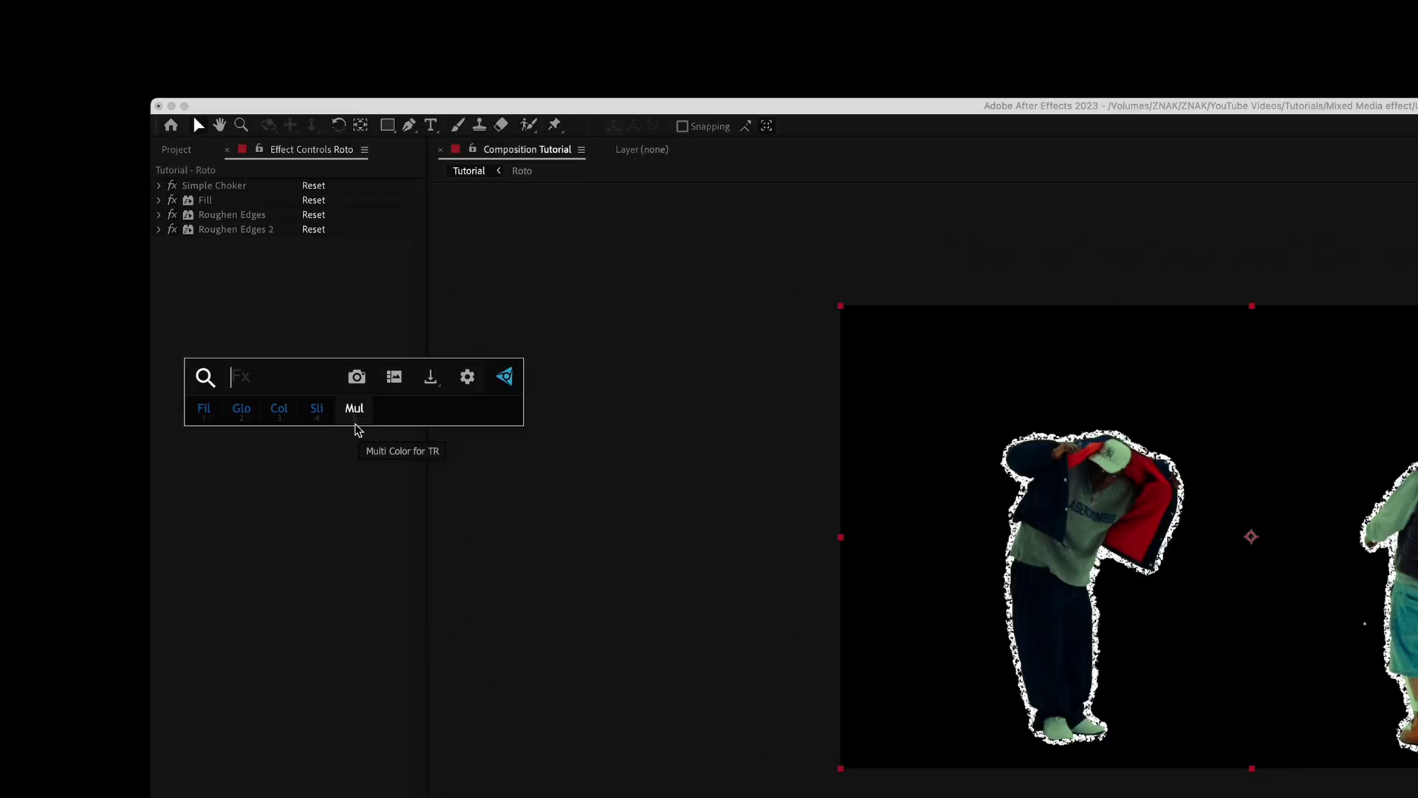
- Add a Drop Shadow with 80% opacity, distance 0 and softness 8
text(d)
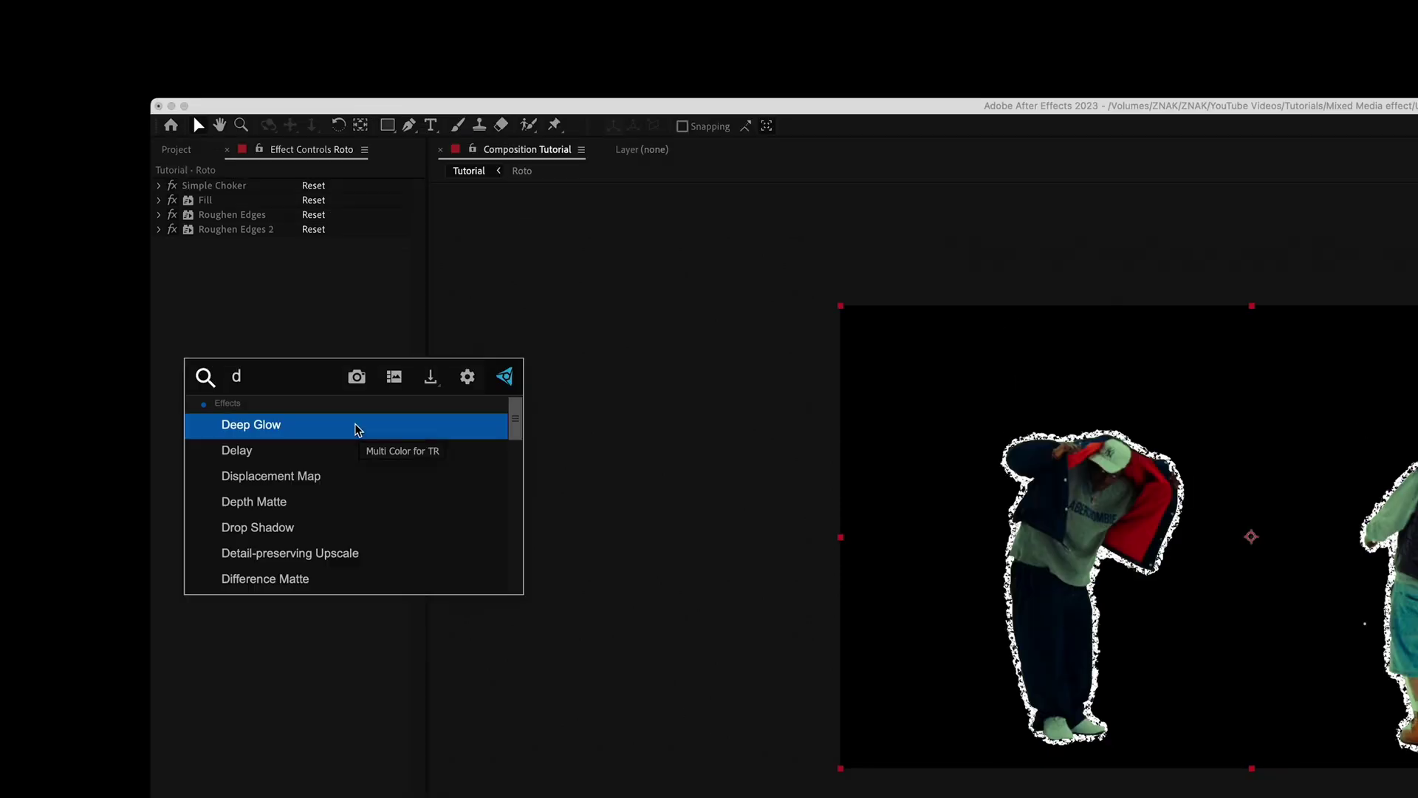
text(rop)
key(Return)
click(309, 273)
text(80)
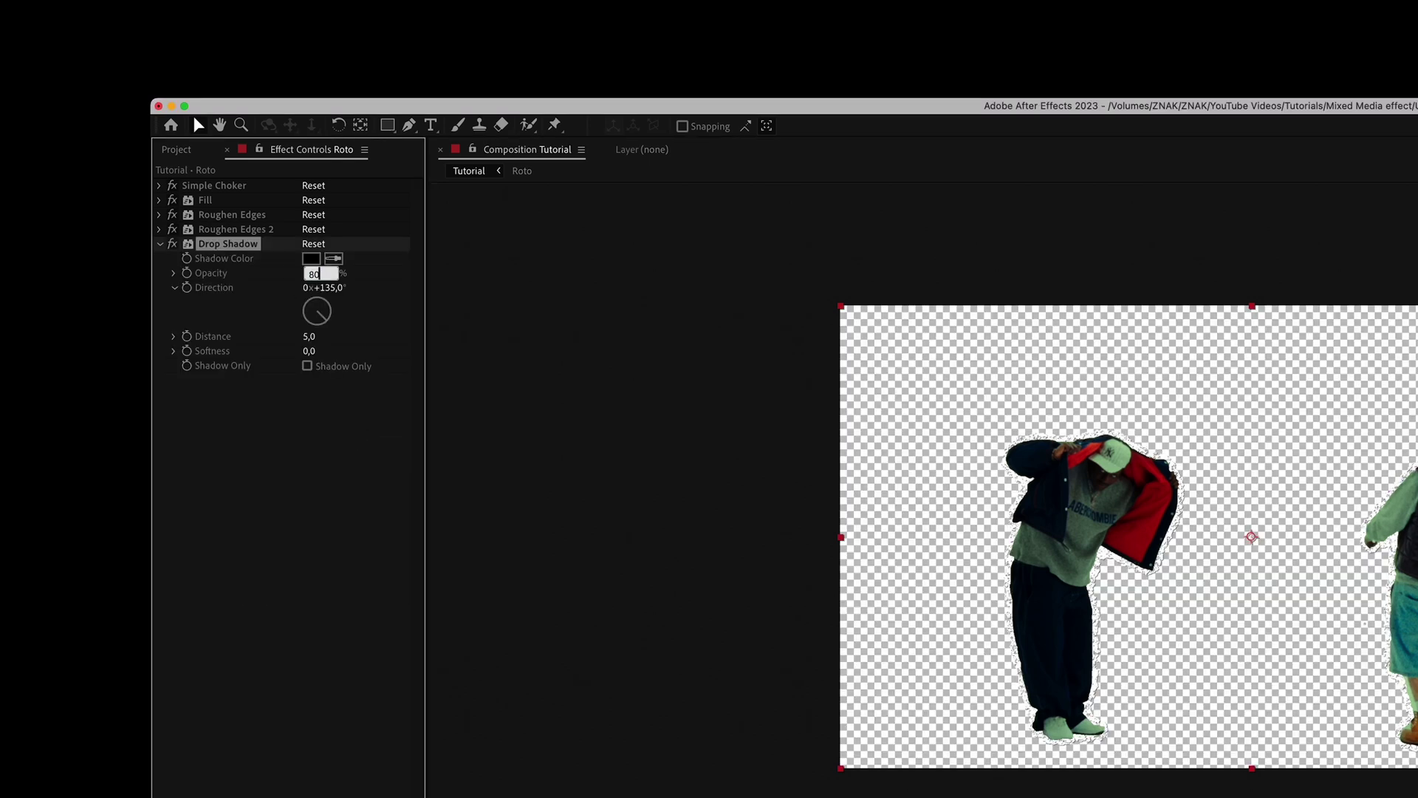
key(Return)
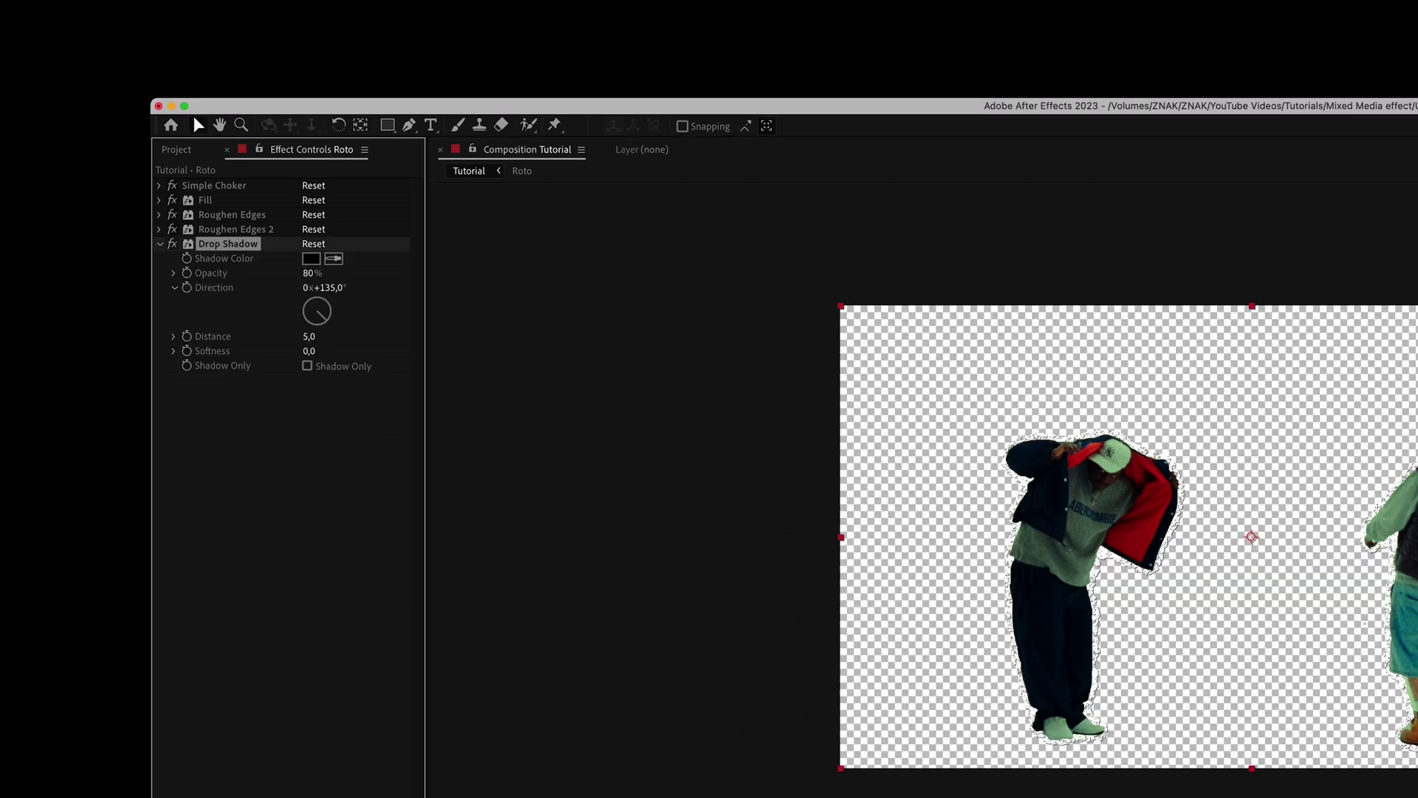
click(310, 337)
text(0)
key(Return)
click(309, 352)
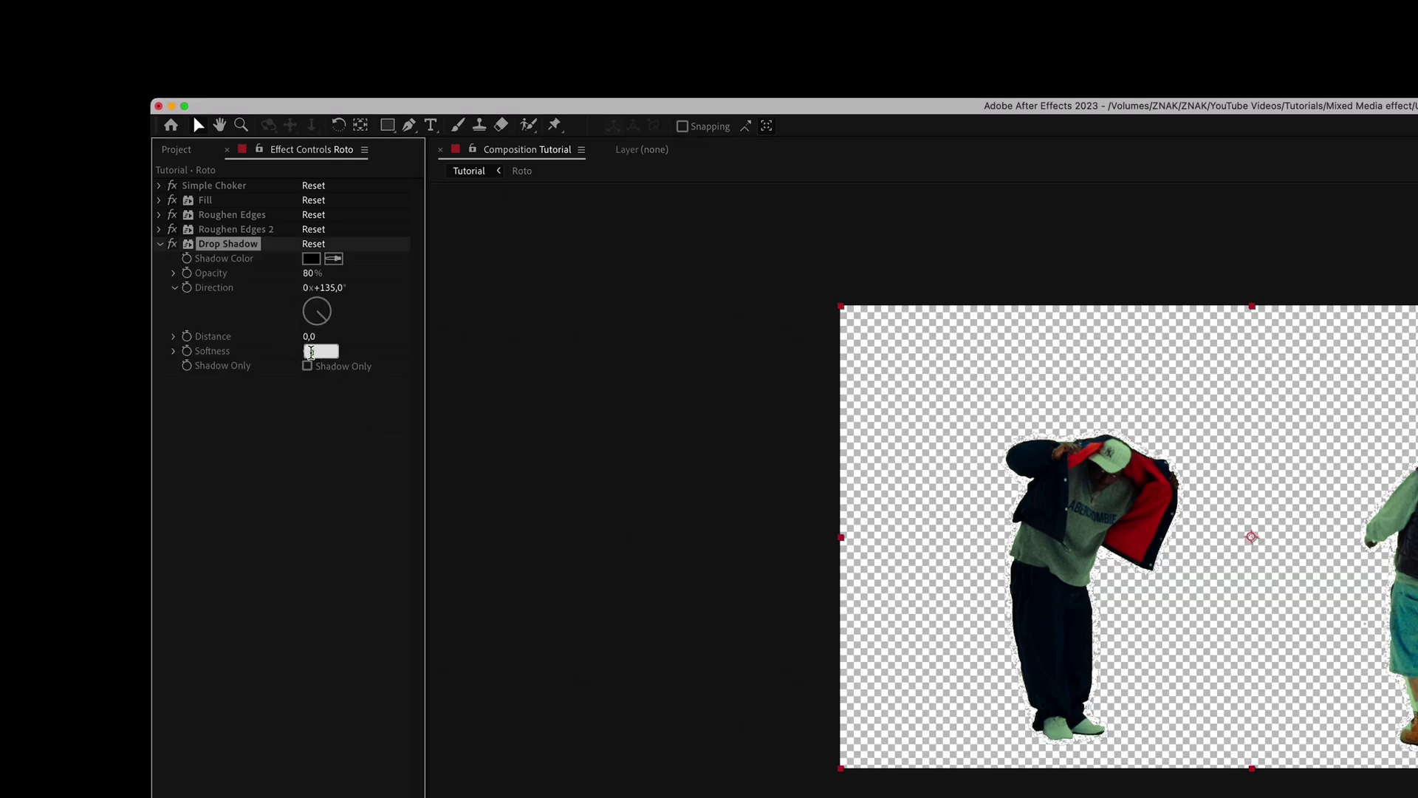
text(8)
key(Return)
- Apply Add Grain in Final Output mode with intensity 1.4 and size 0.5
key(ctrl+space)
text(add)
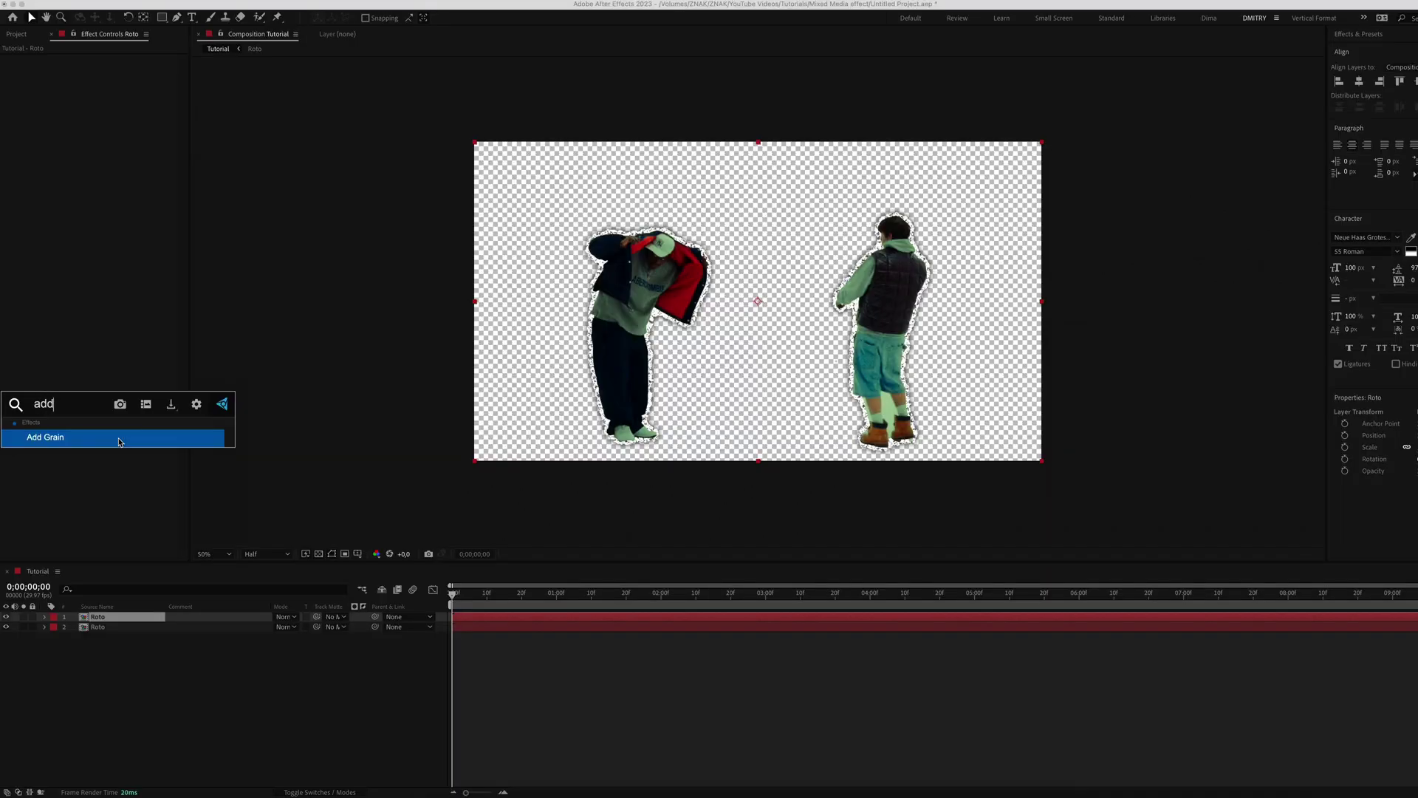
click(120, 441)
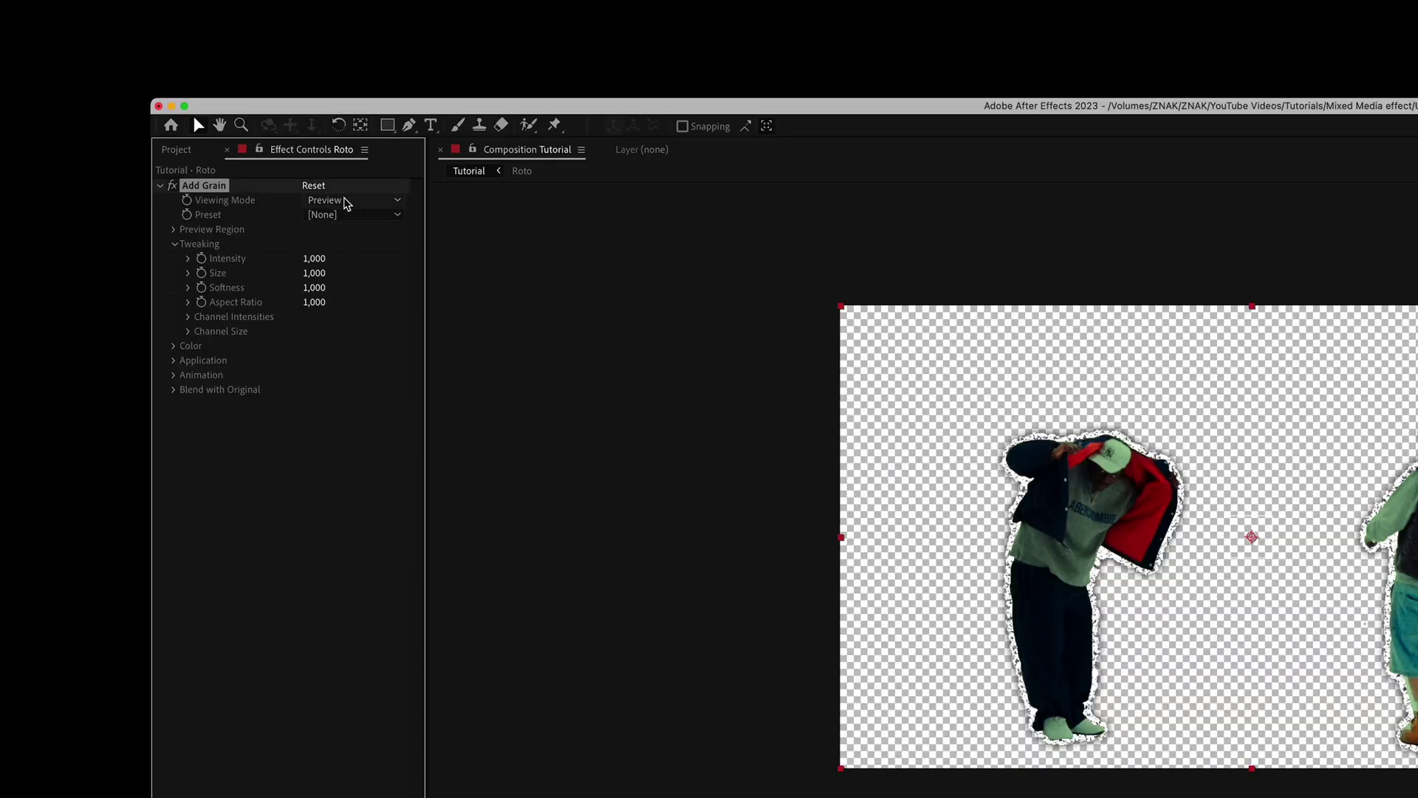
click(134, 69)
click(325, 255)
click(321, 260)
text(1)
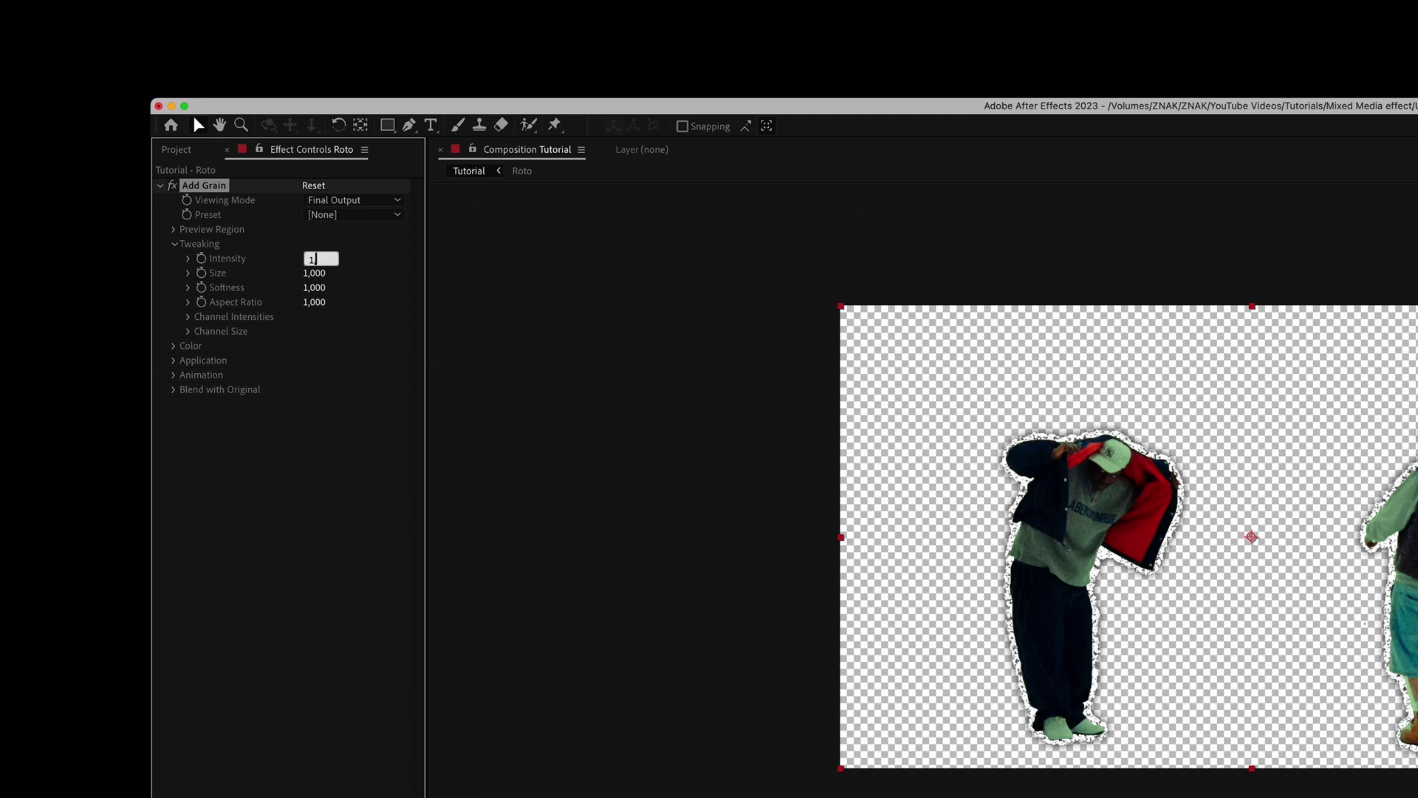
text(.4)
key(Return)
click(319, 273)
text(0.5)
key(Return)
- Apply Curves and lift the midpoint slightly to brighten the dancers
key(ctrl+space)
text(curve)
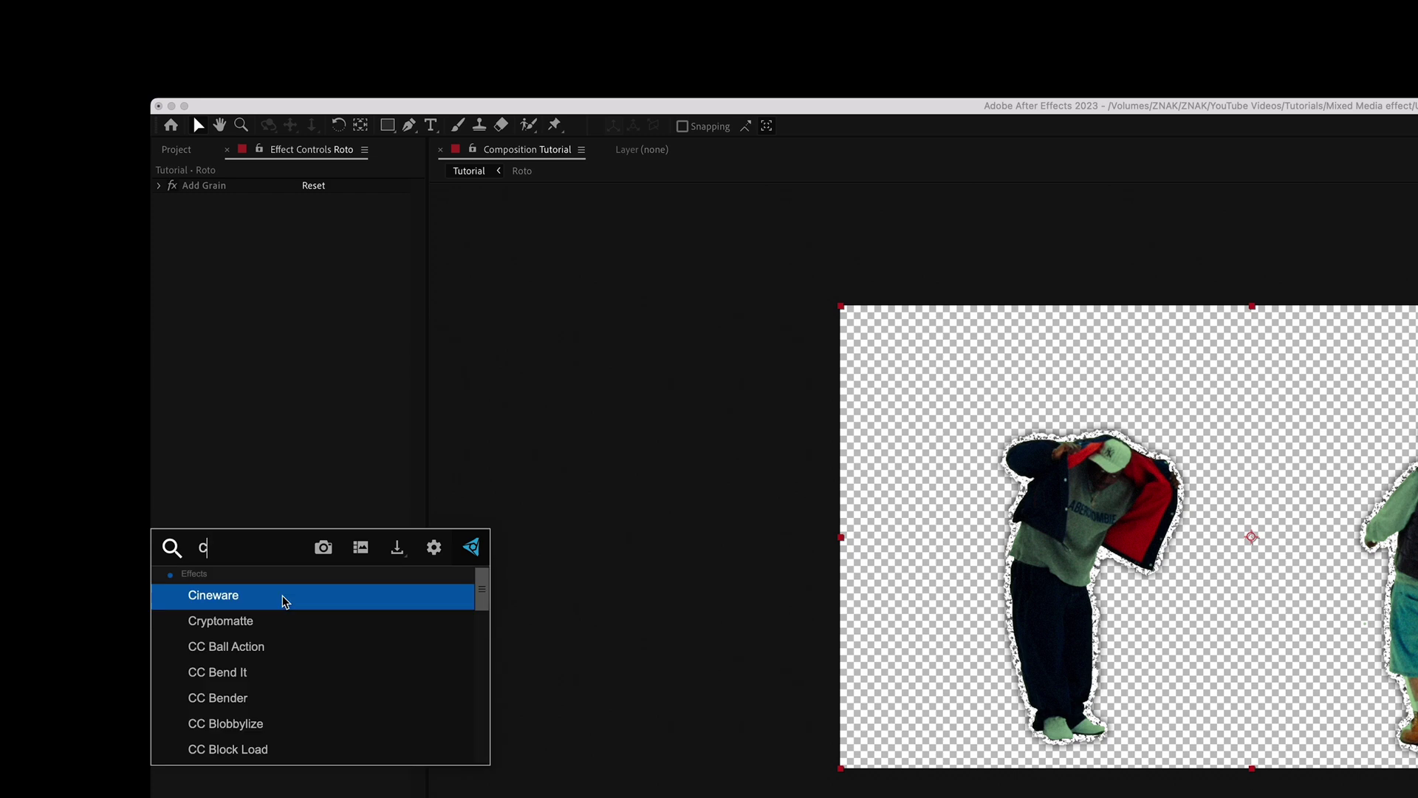
key(Return)
drag(278, 393, 271, 382)
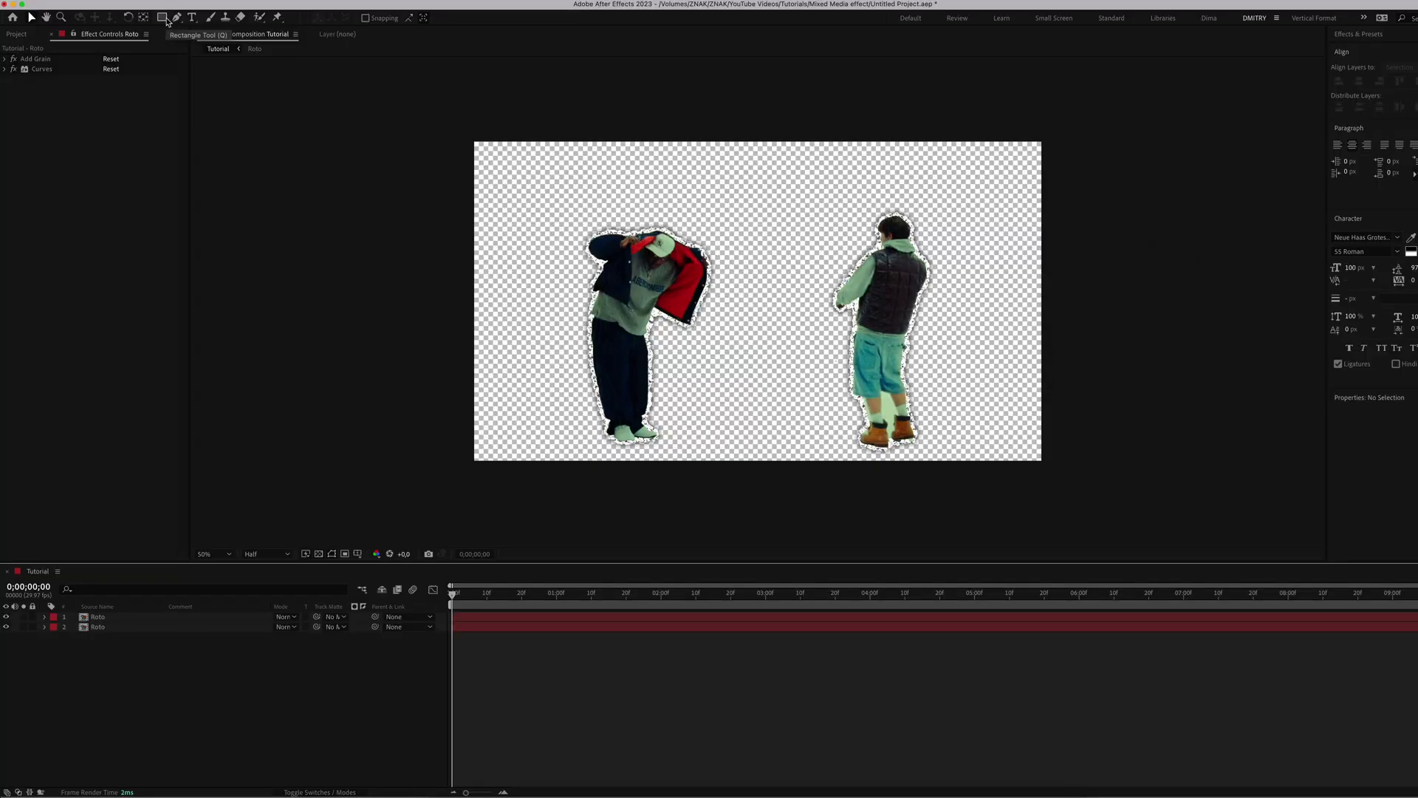
click(166, 21)
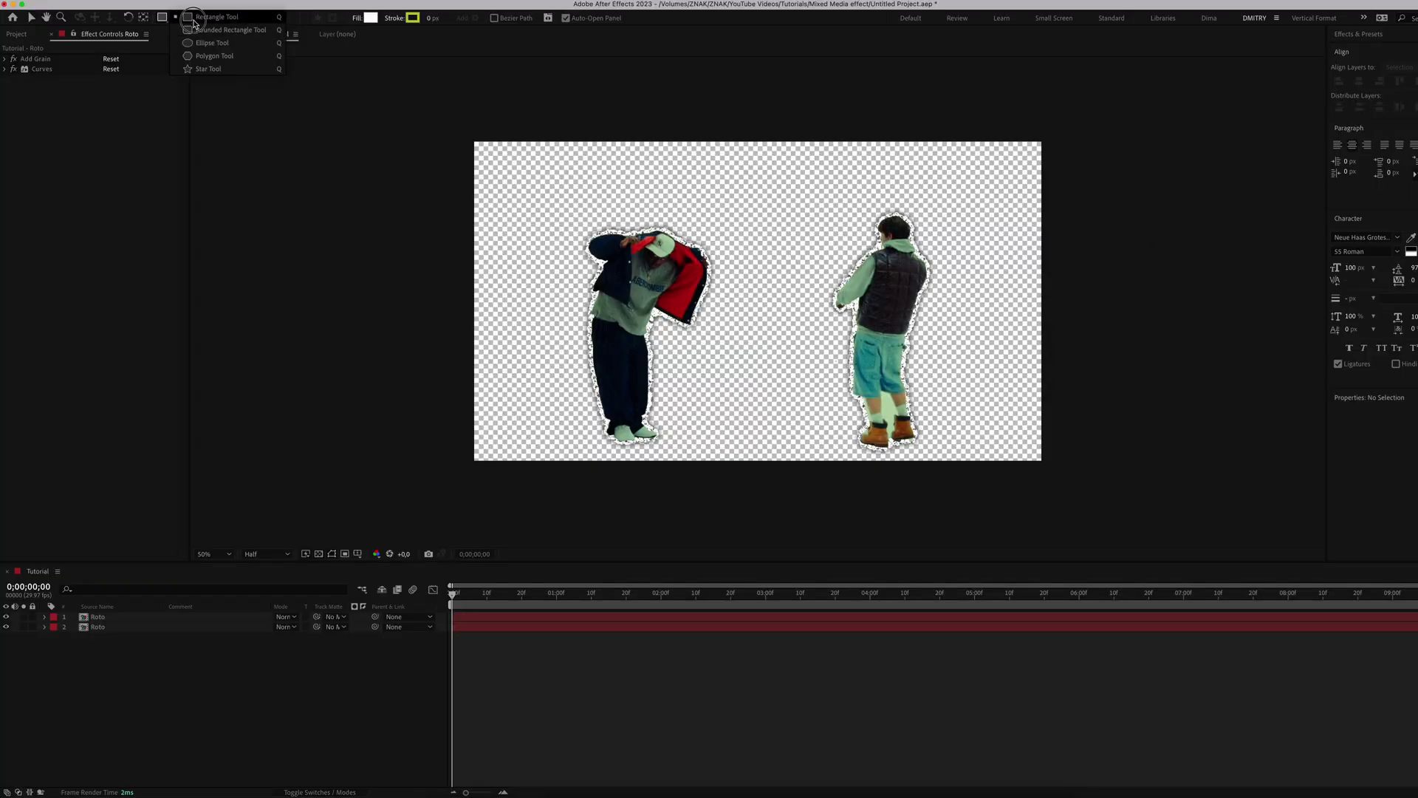
- Create a full-frame rectangle with an edge-to-edge linear gradient fill, starting pink on the left
click(192, 20)
double_click(165, 21)
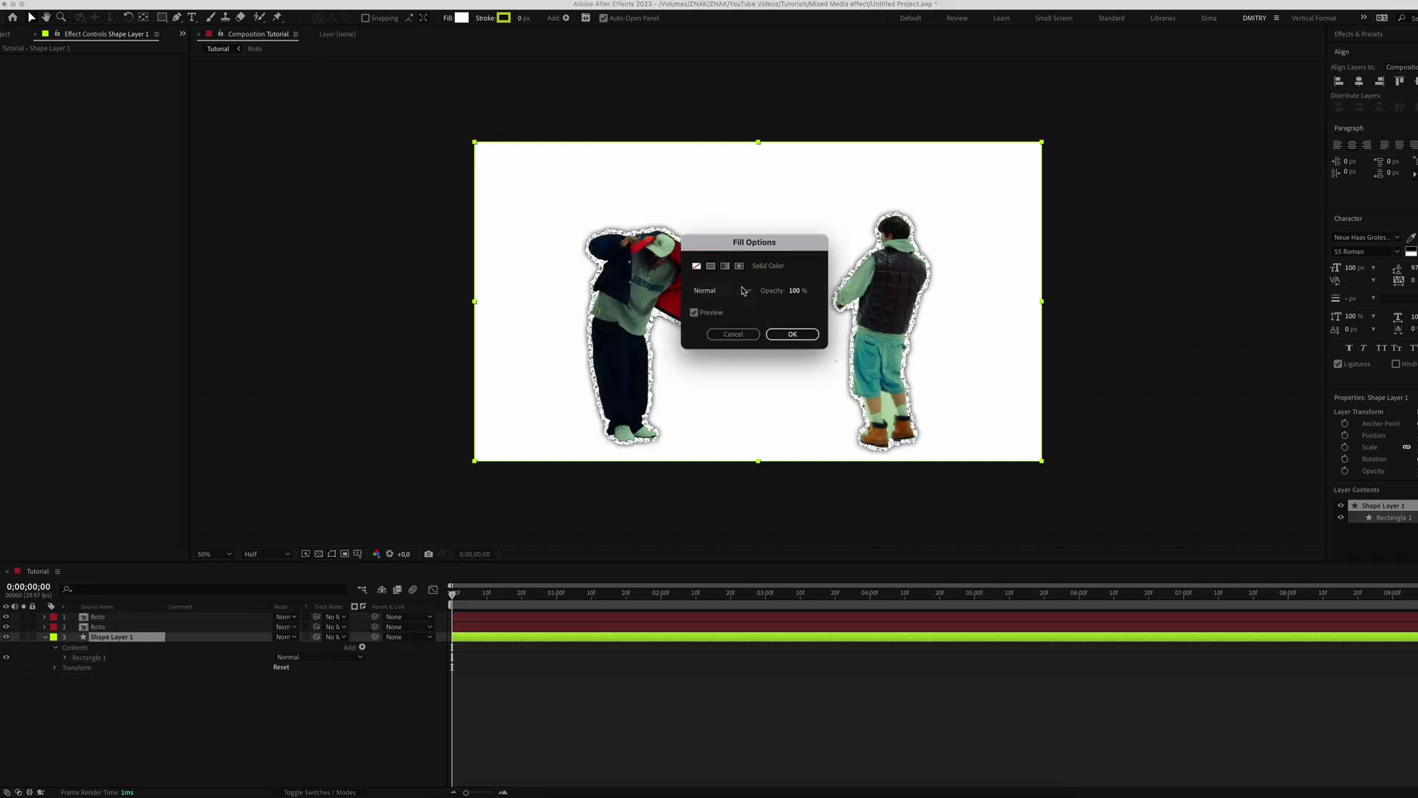
click(725, 266)
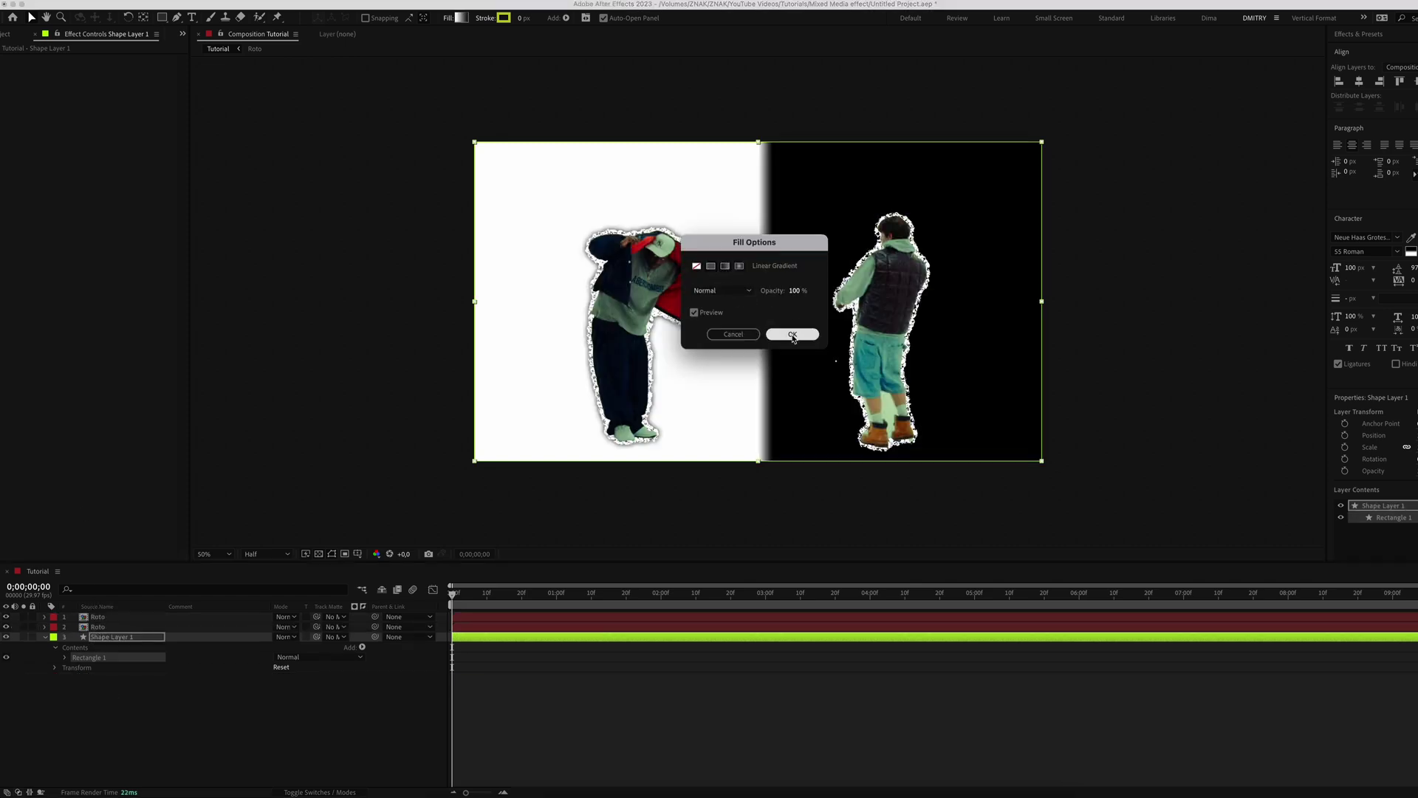
click(792, 334)
drag(758, 301, 477, 303)
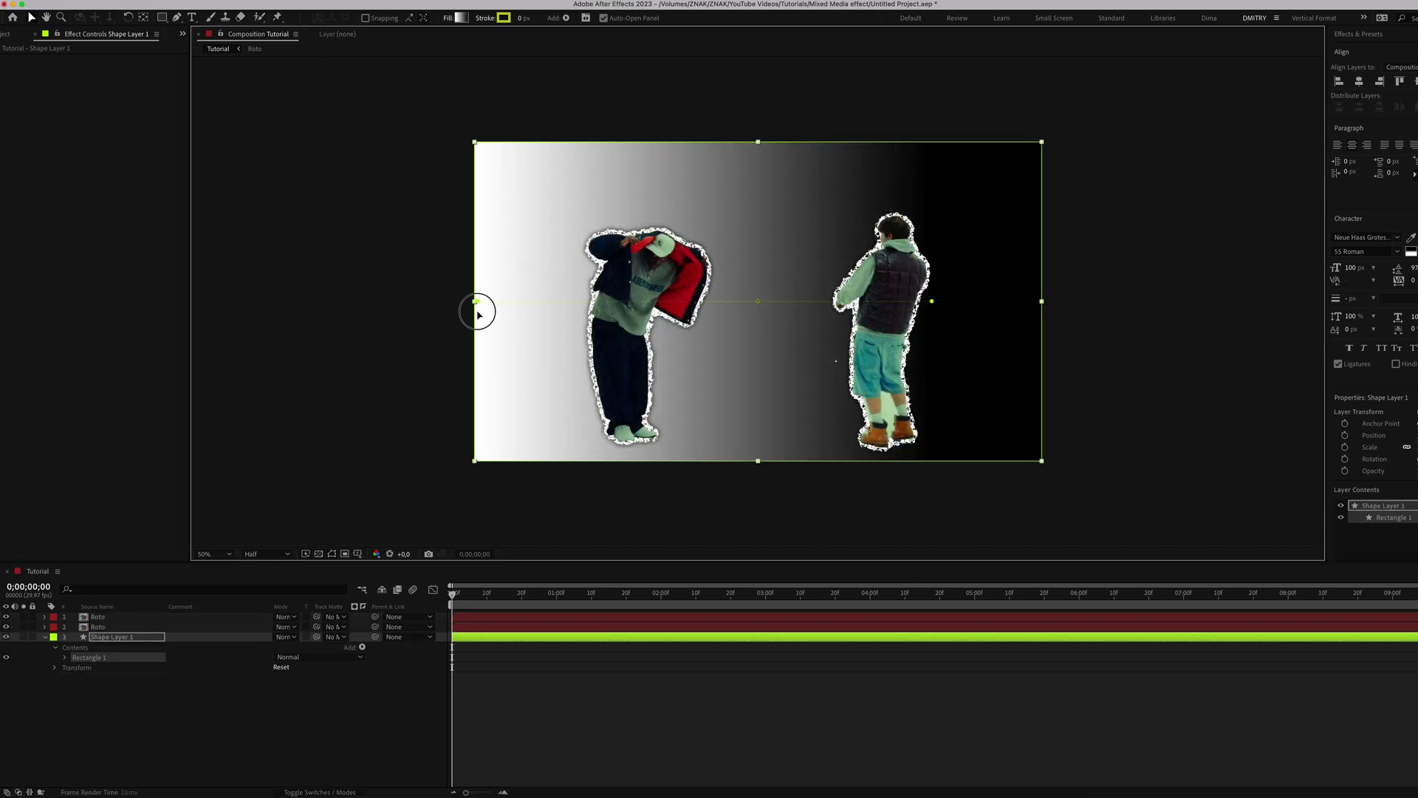
drag(932, 301, 1034, 303)
click(460, 18)
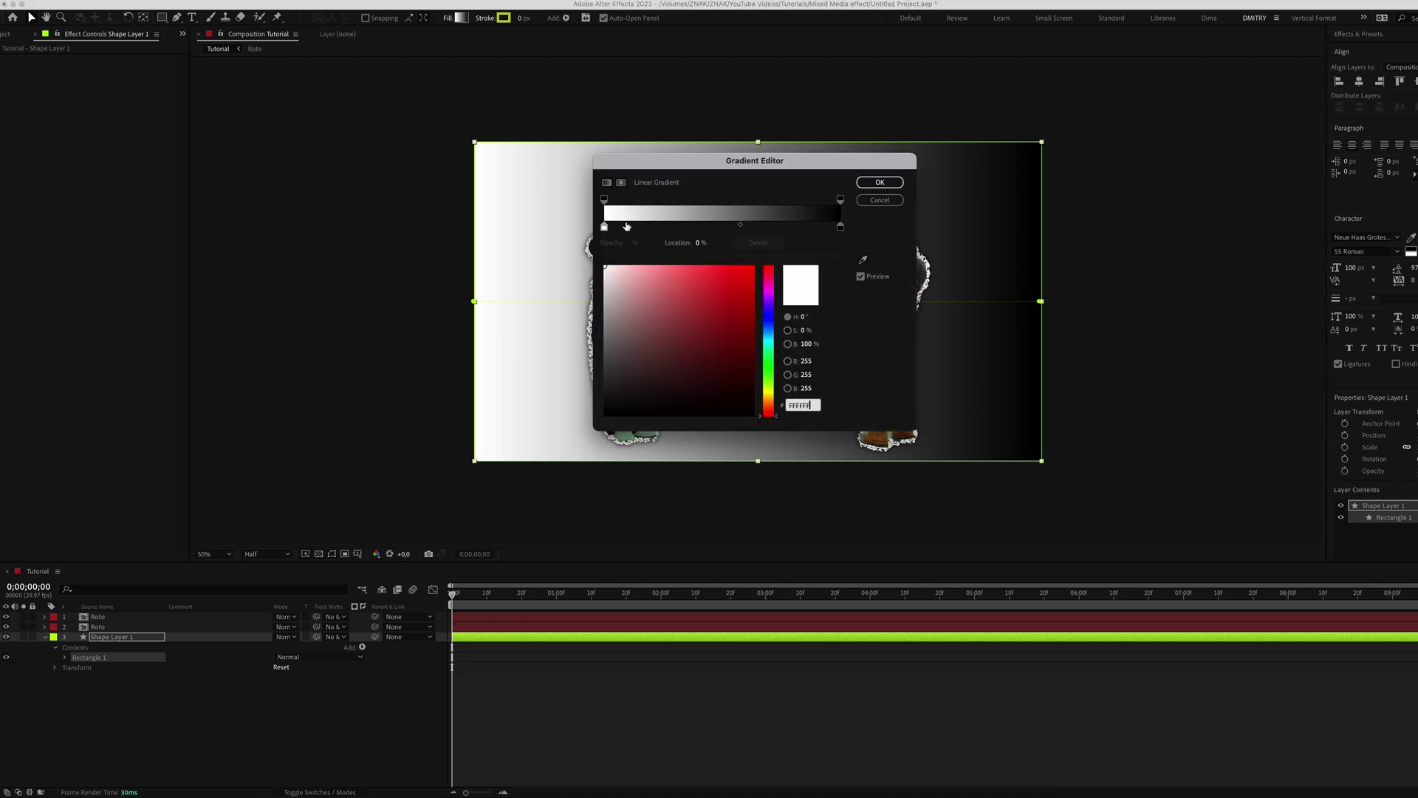
click(669, 281)
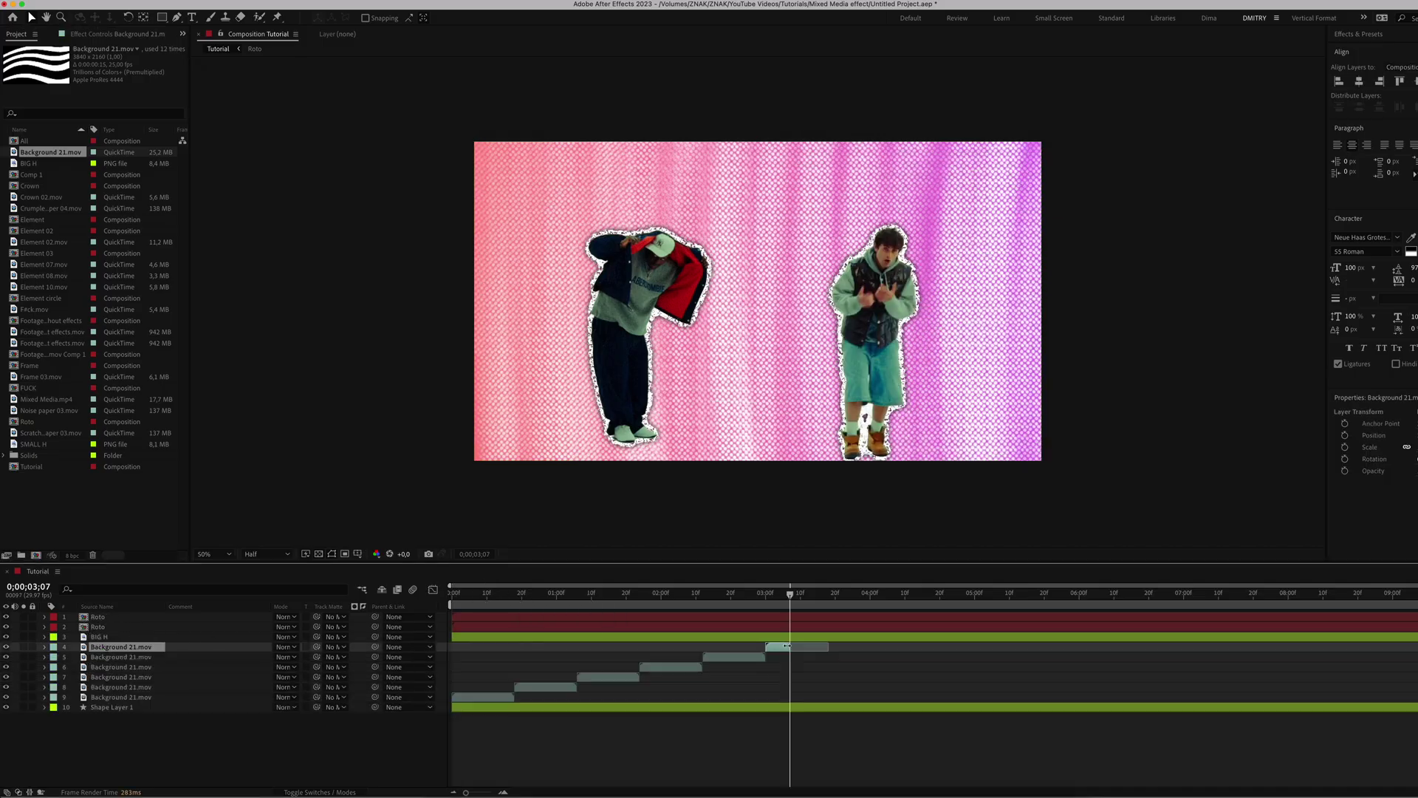
- Pre-compose all Background 21.mov layers into BG01
shift+click(238, 699)
right_click(105, 694)
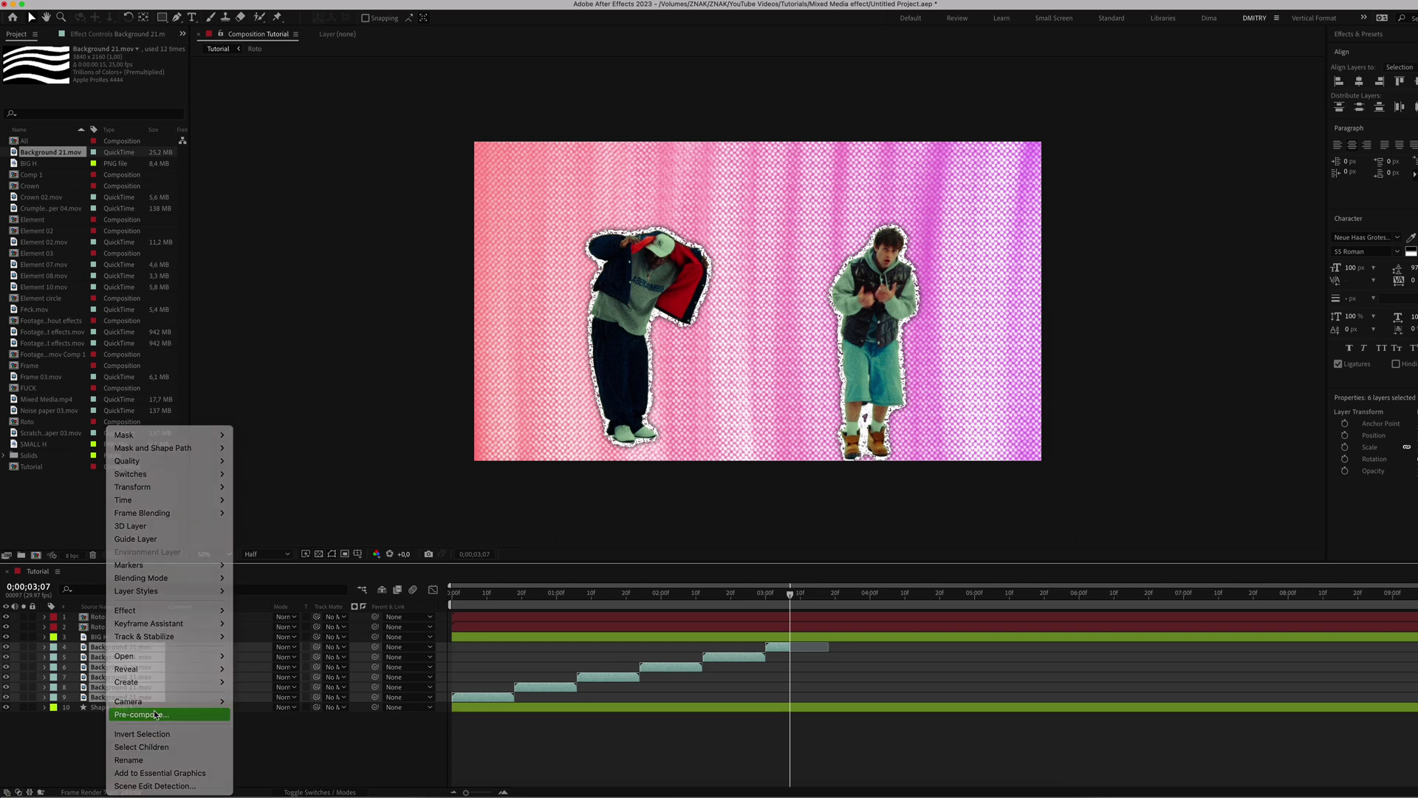
click(156, 714)
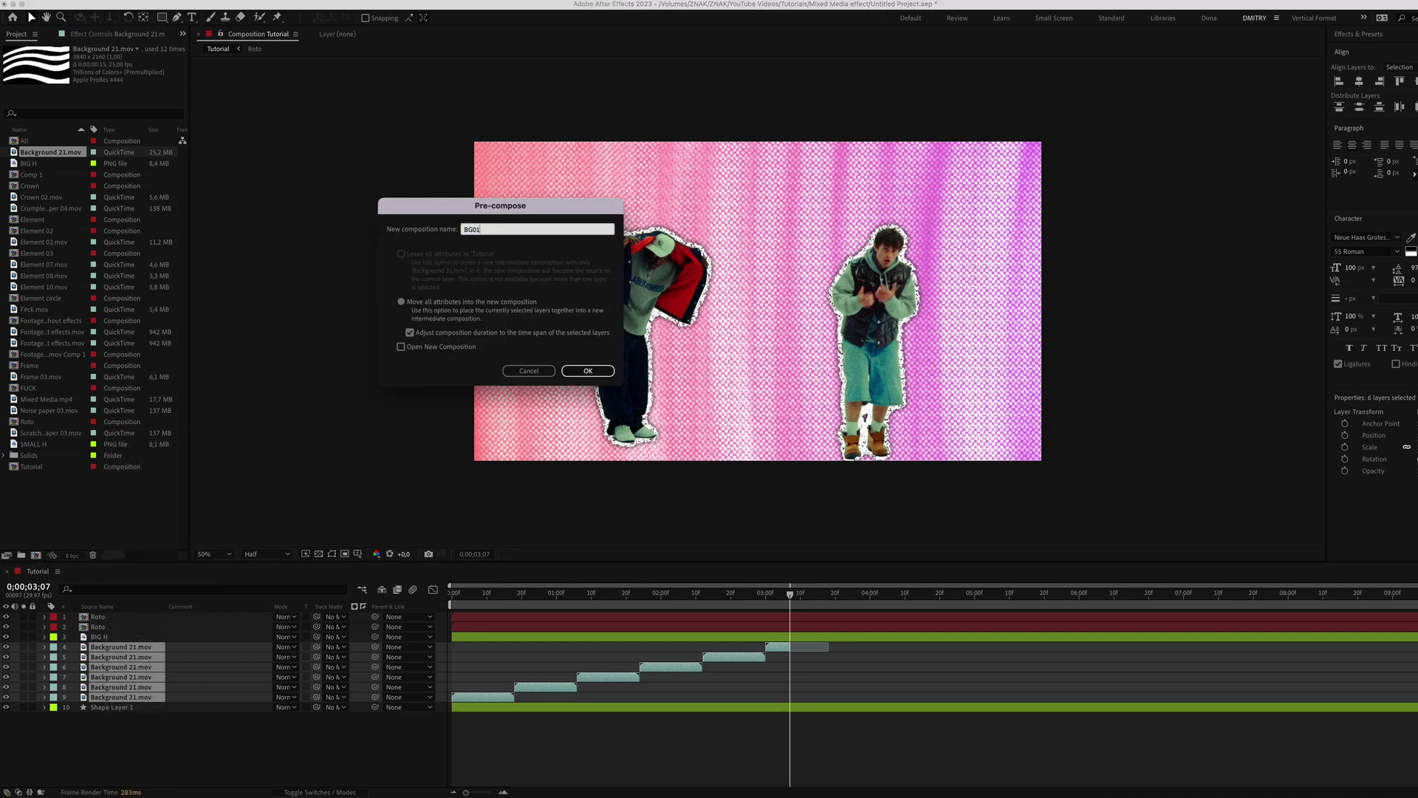
key(Return)
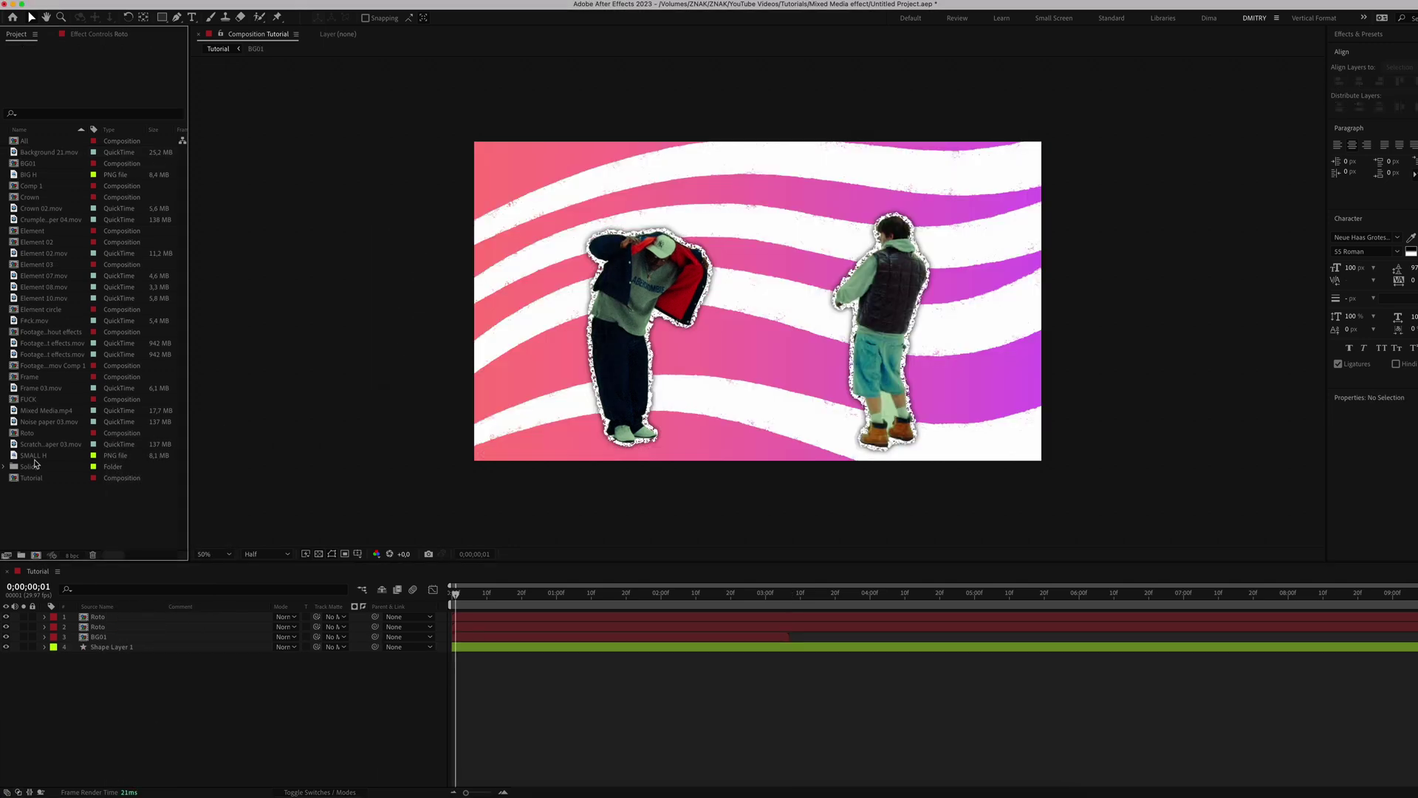
- Add SMALL H and Frame 03.mov, then duplicate the frame with a black Fill and slightly larger scale
drag(33, 455, 85, 643)
drag(41, 388, 83, 612)
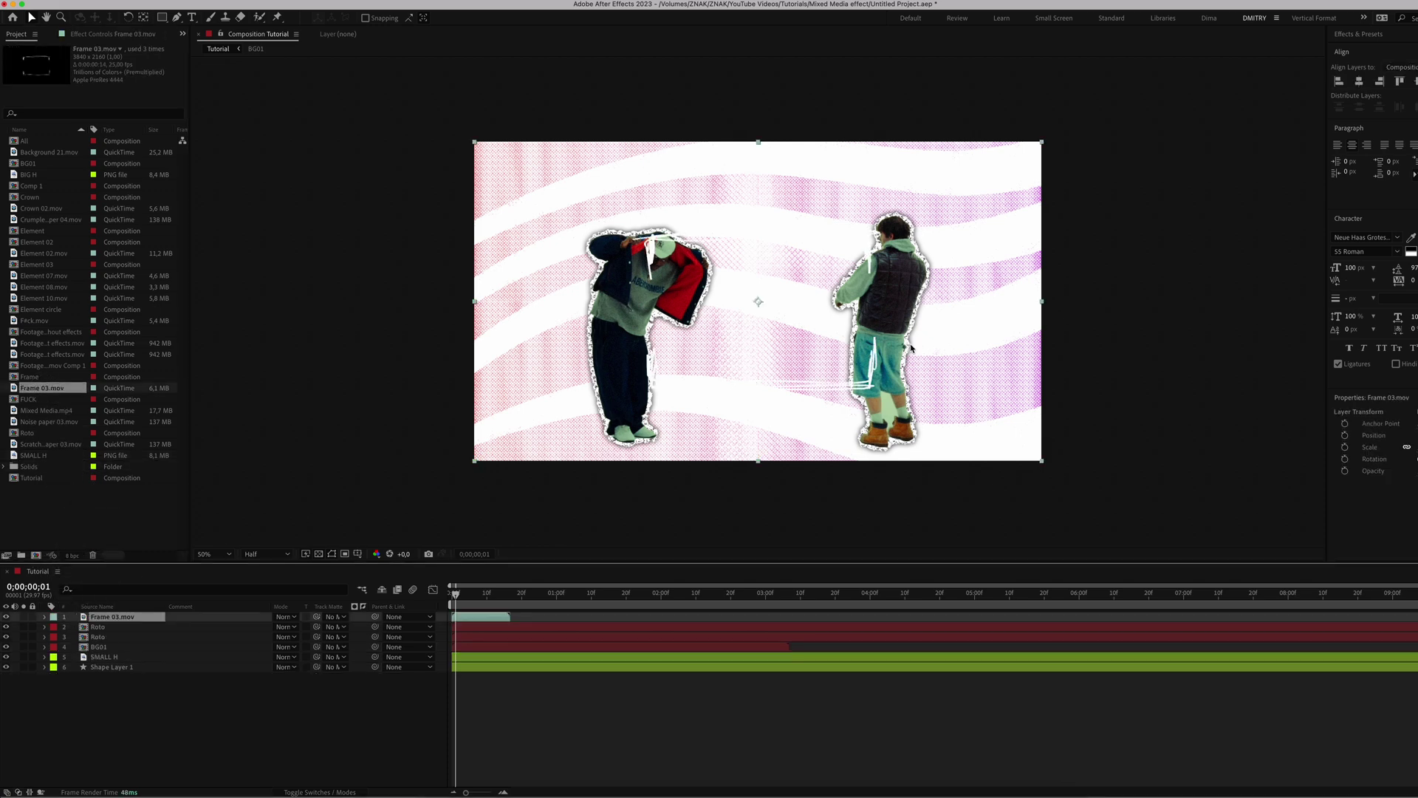
key(ctrl+d)
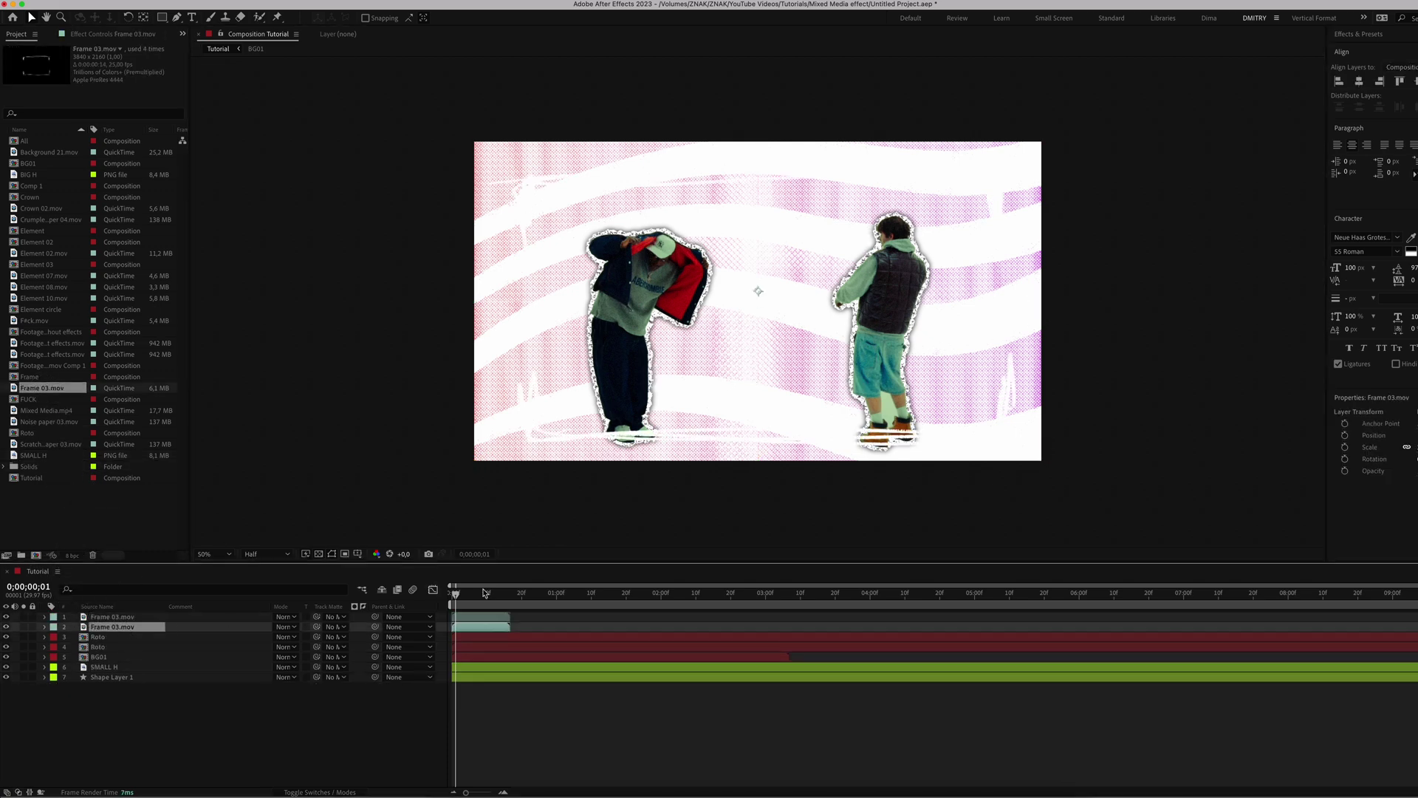
key(ctrl+space)
text(fill)
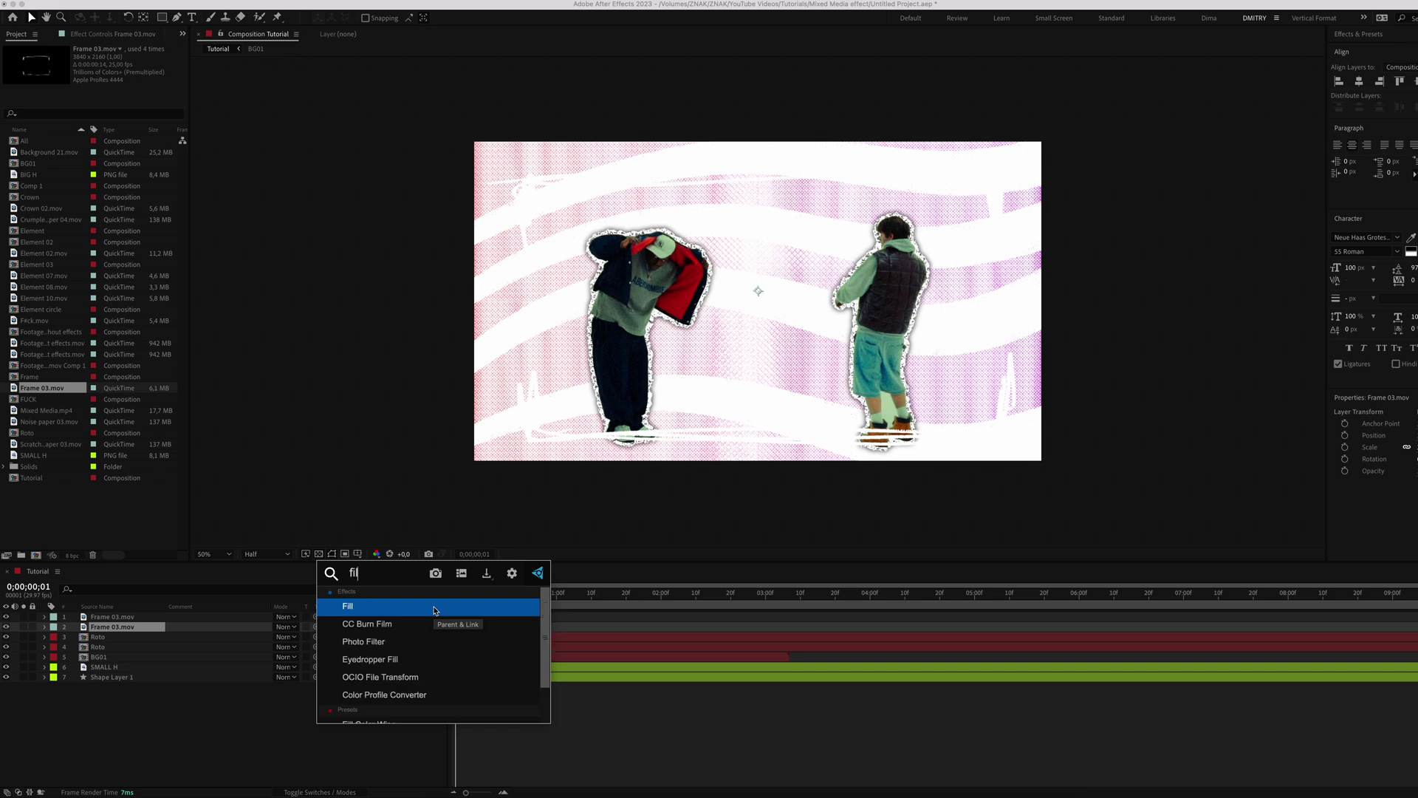
key(Return)
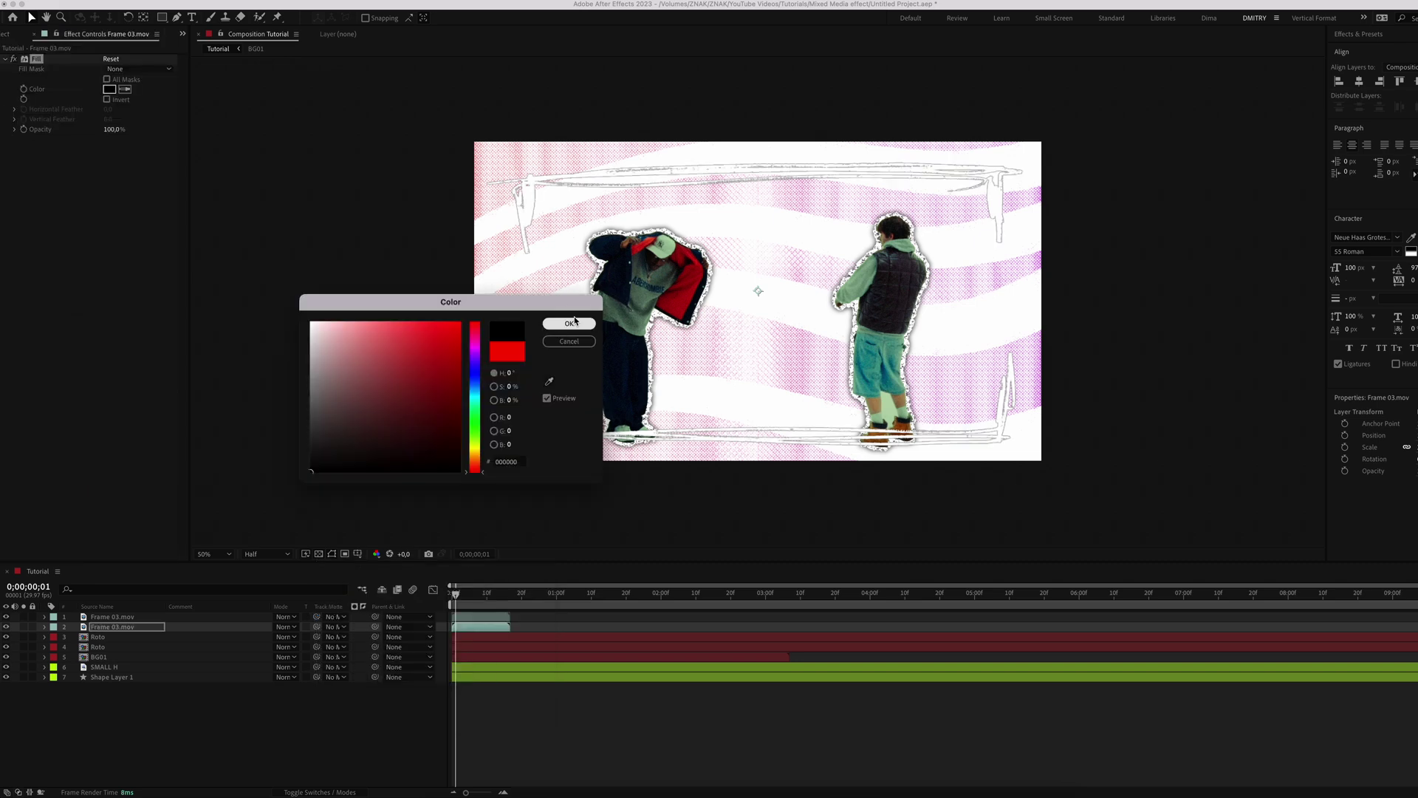
click(573, 323)
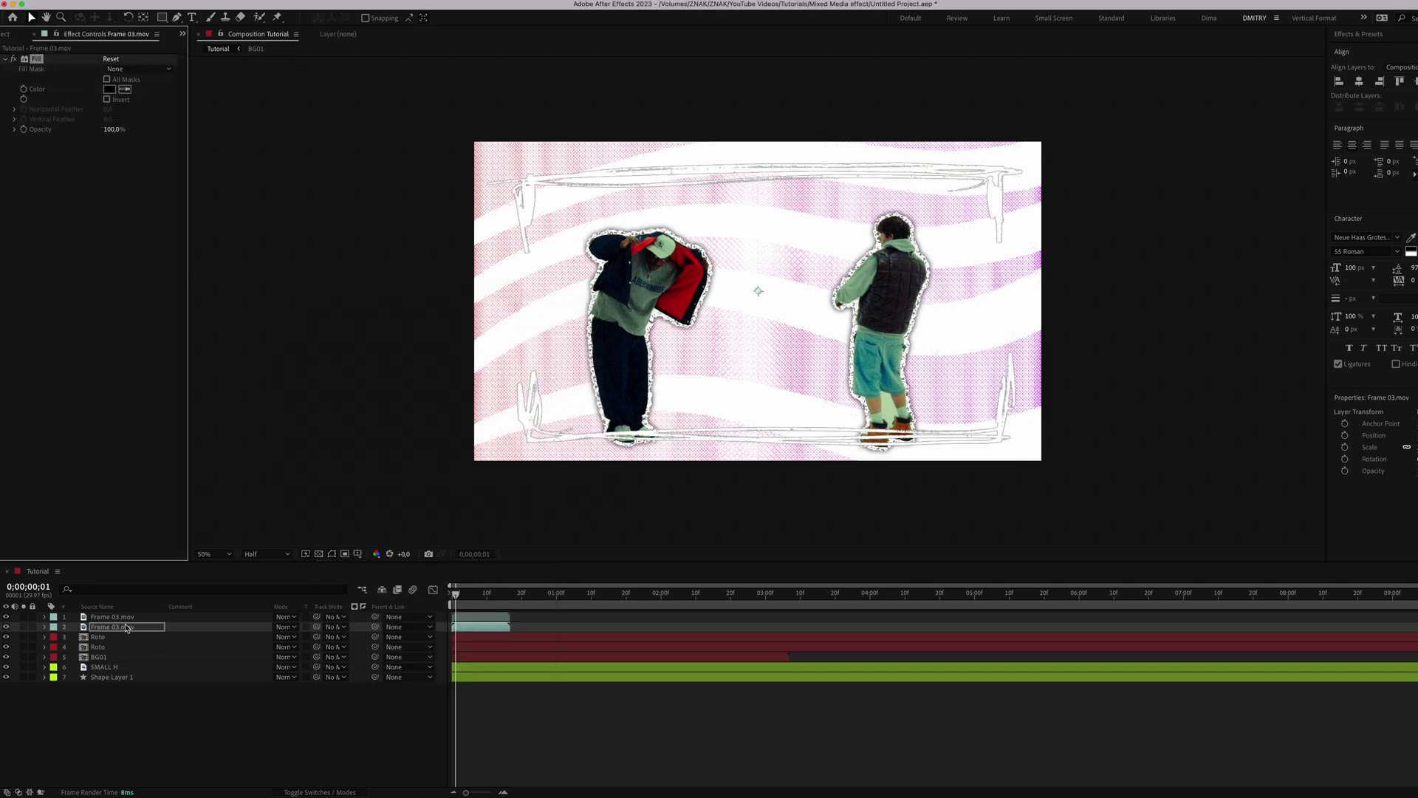
key(s)
drag(292, 637, 294, 639)
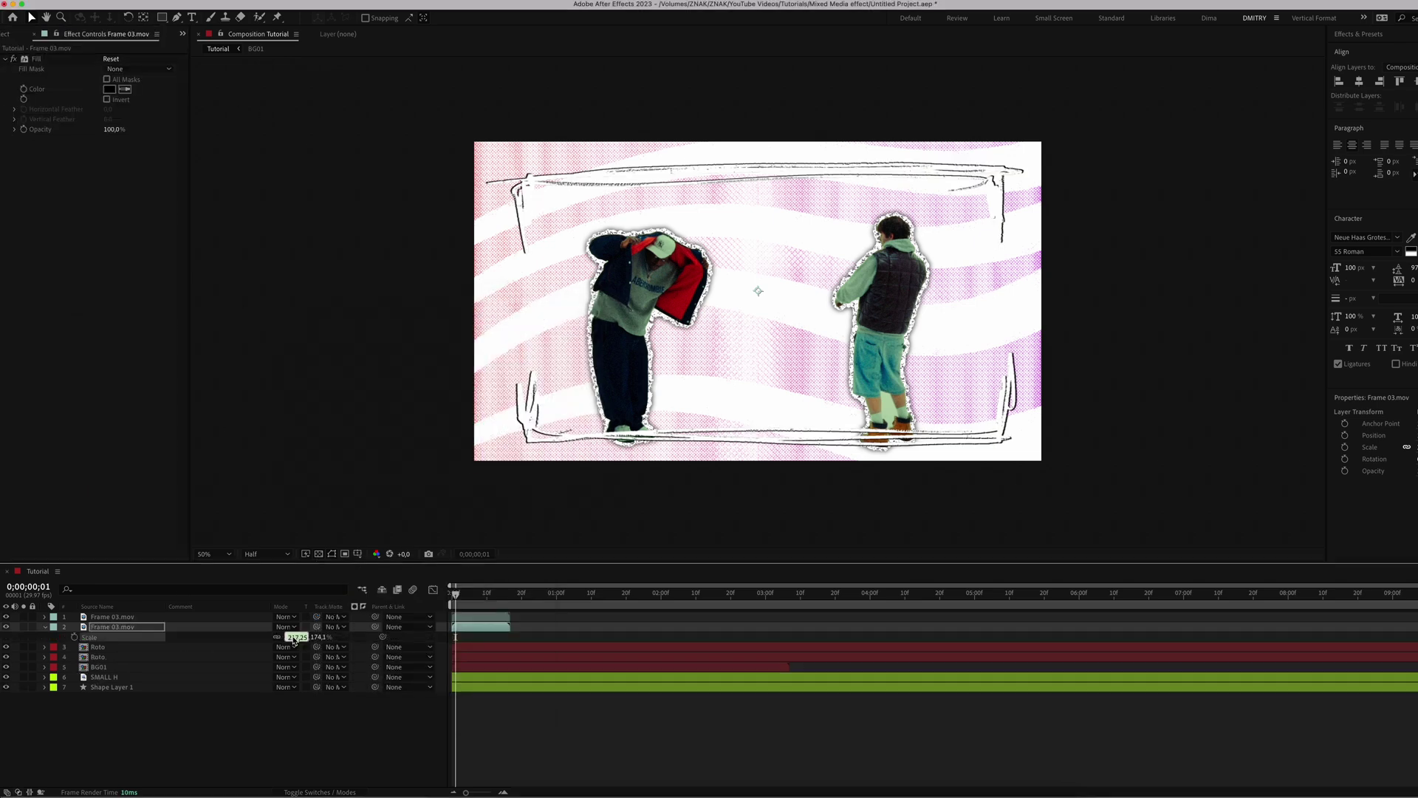
- Pre-compose the Frame 03.mov copies into a precomp named Frame
click(234, 756)
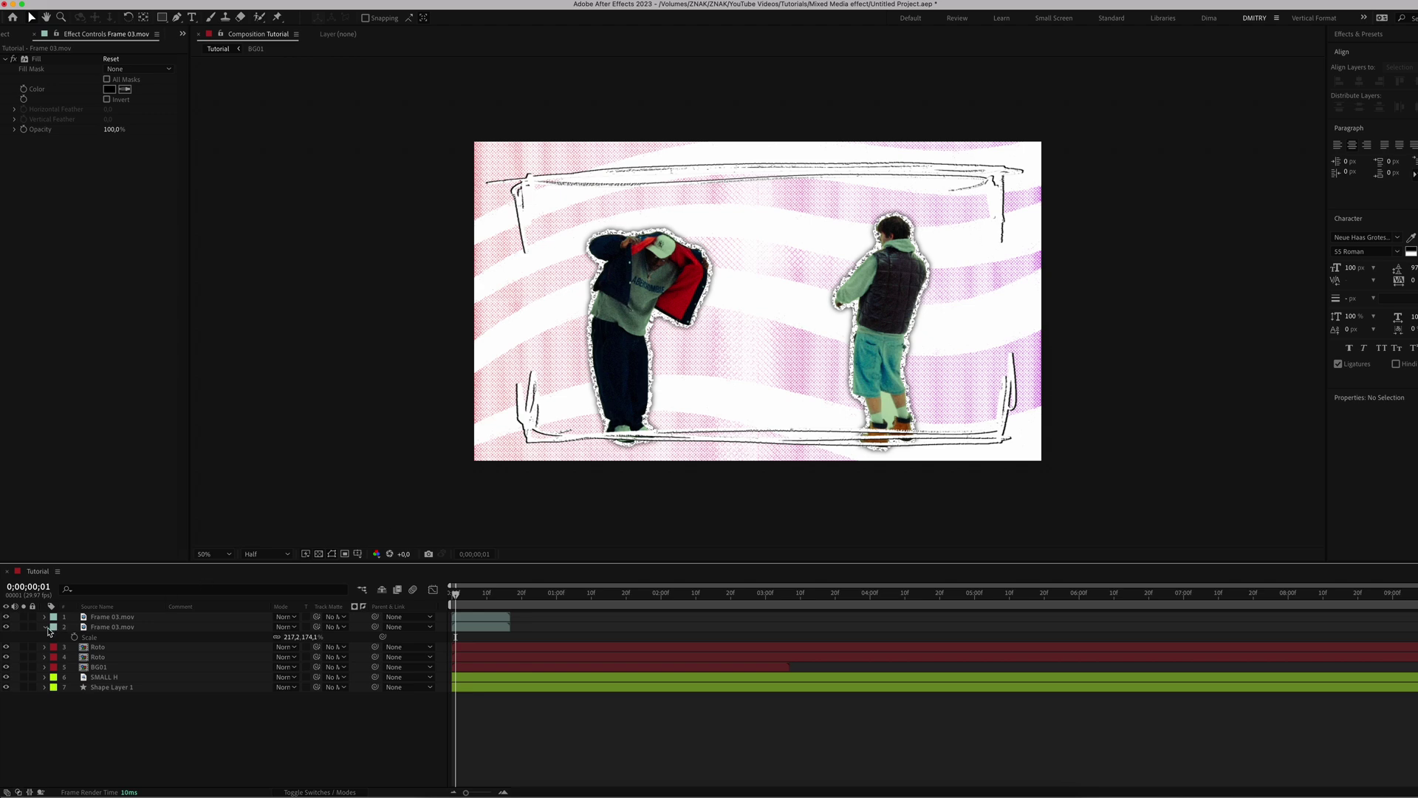
right_click(125, 716)
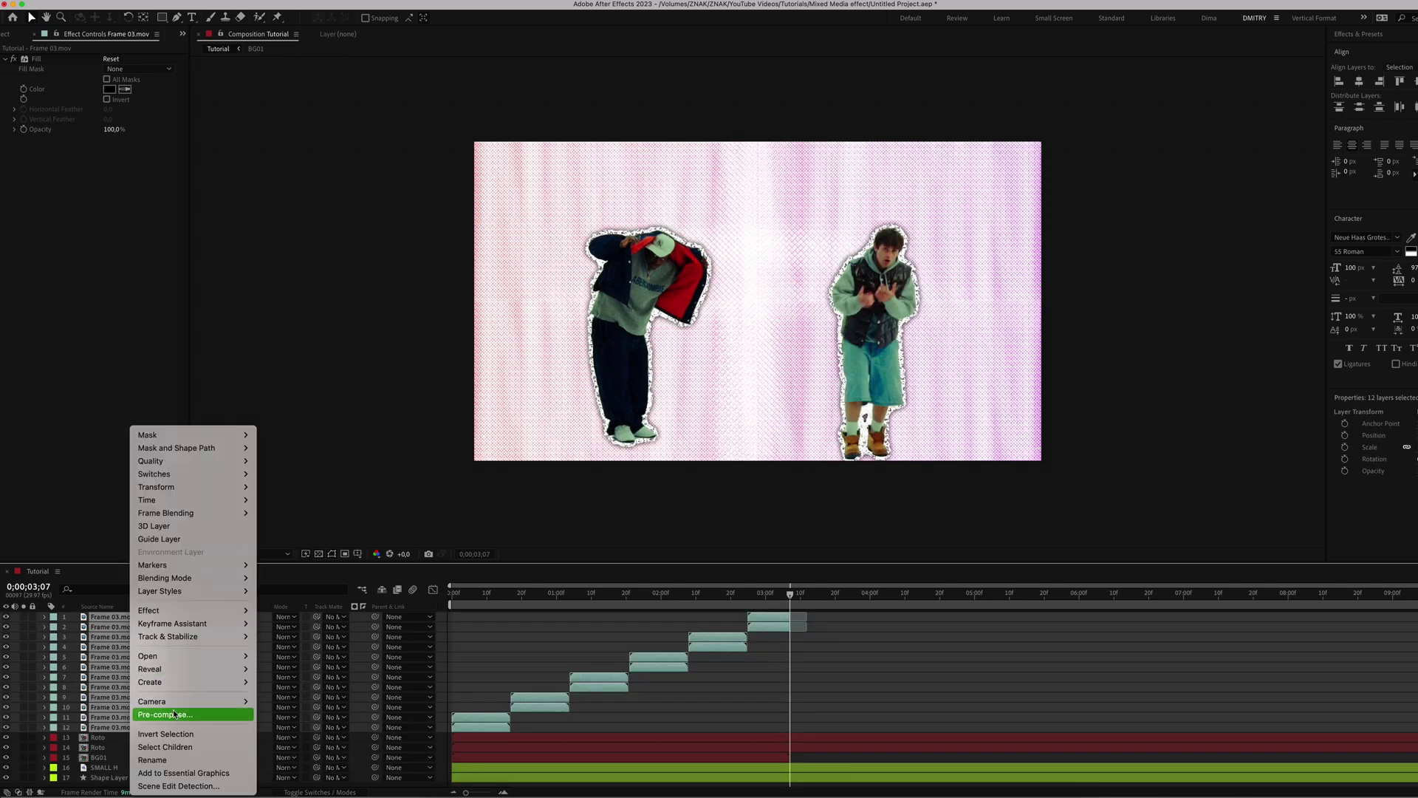
click(175, 714)
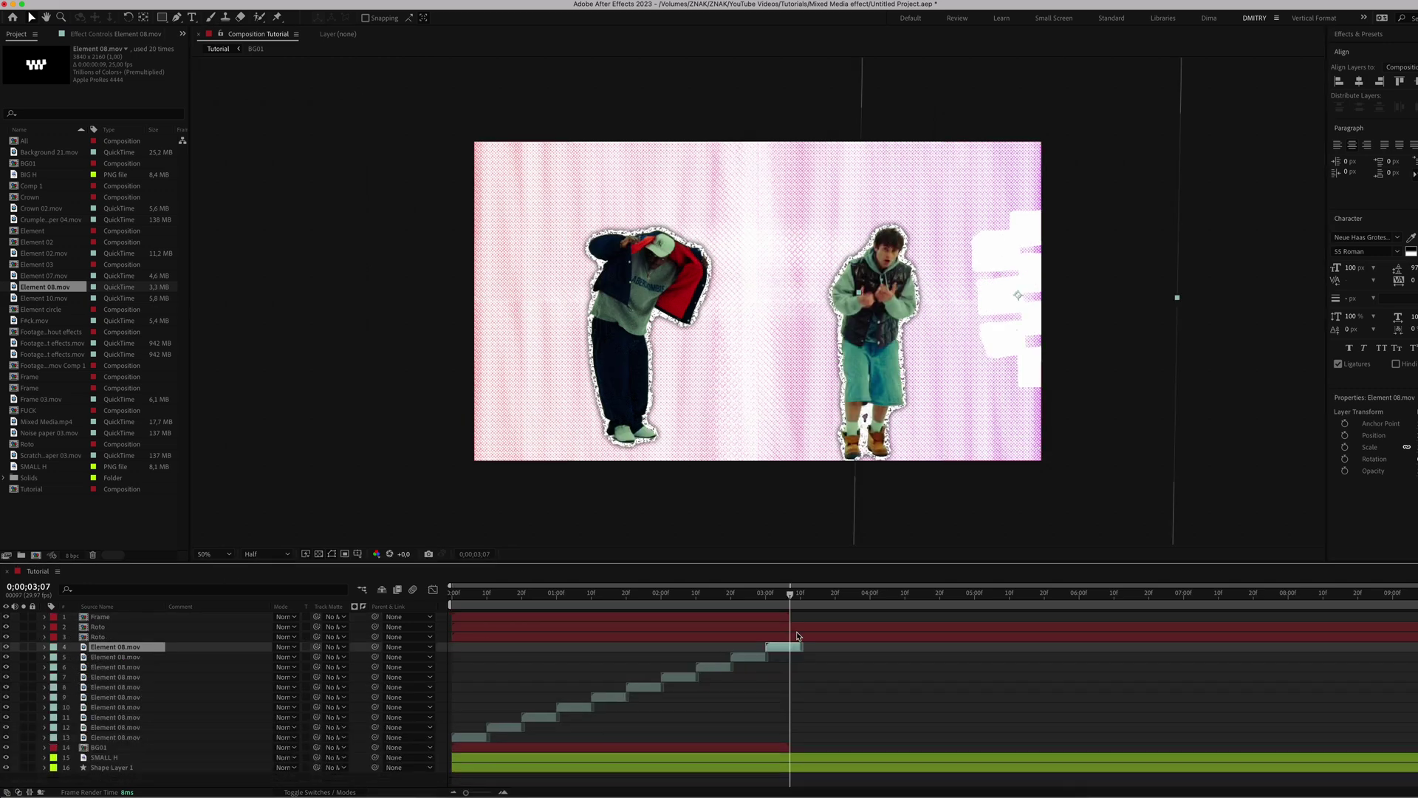
- Pre-compose the Element 08.mov copies into 'Element 01'
key(super+Right)
key(super+Left)
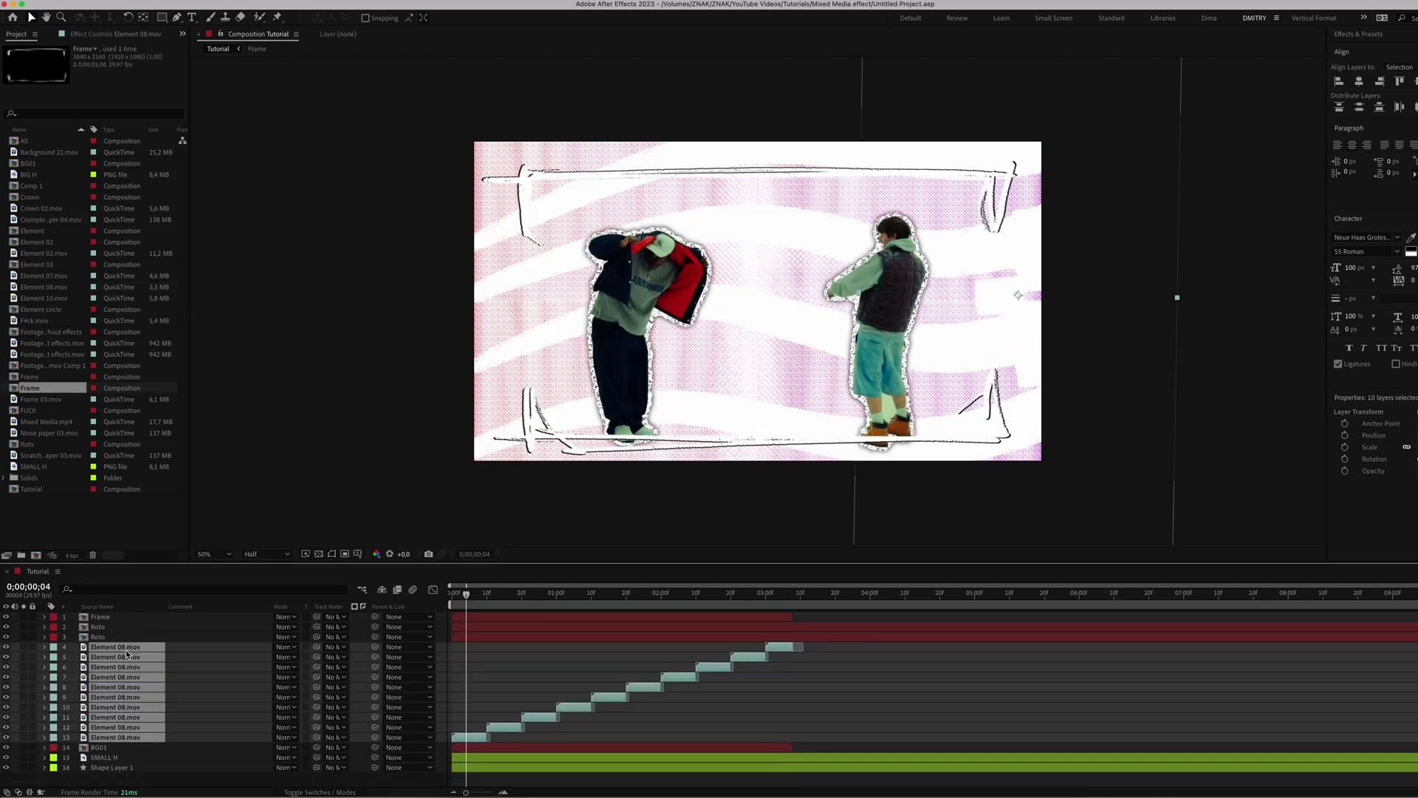
right_click(137, 694)
click(184, 734)
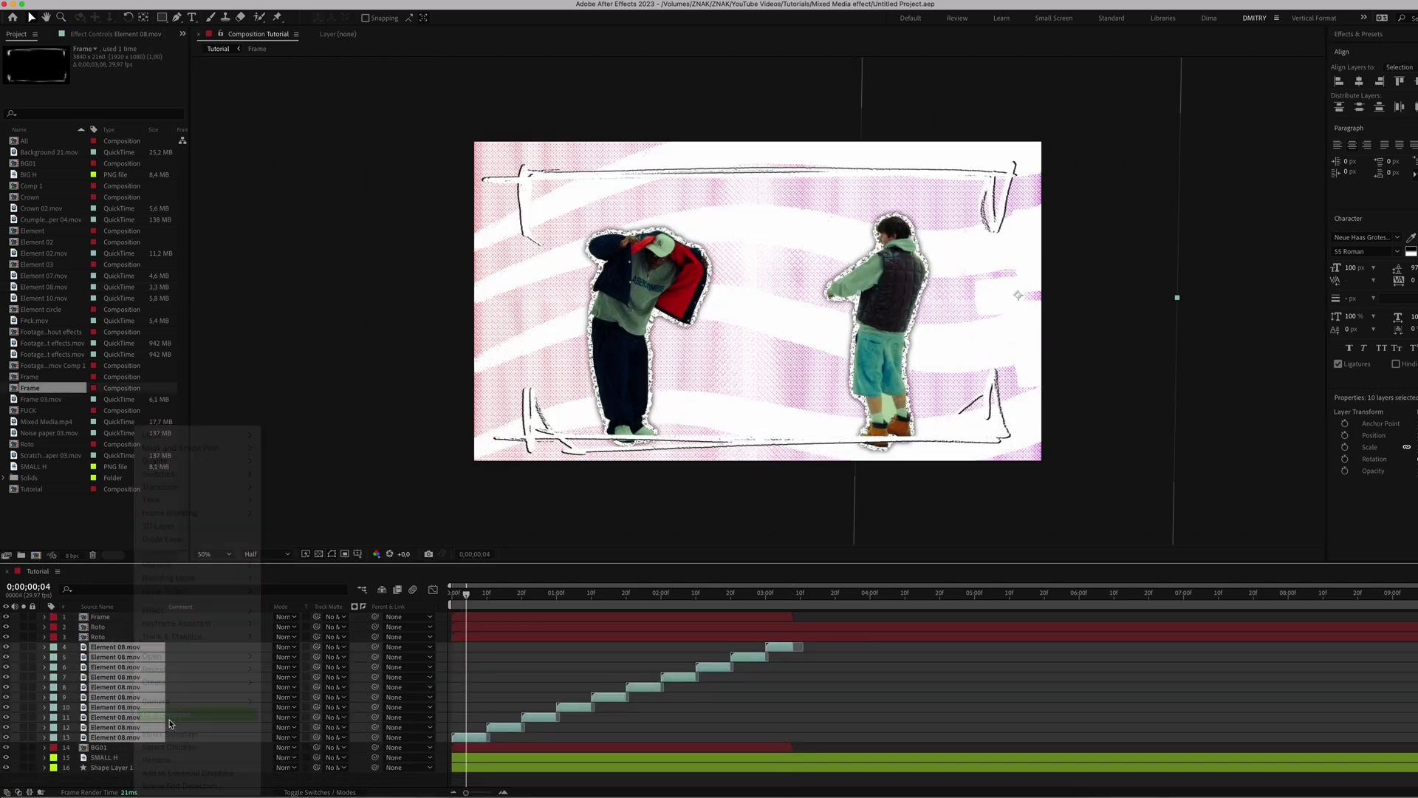
text(Element 0)
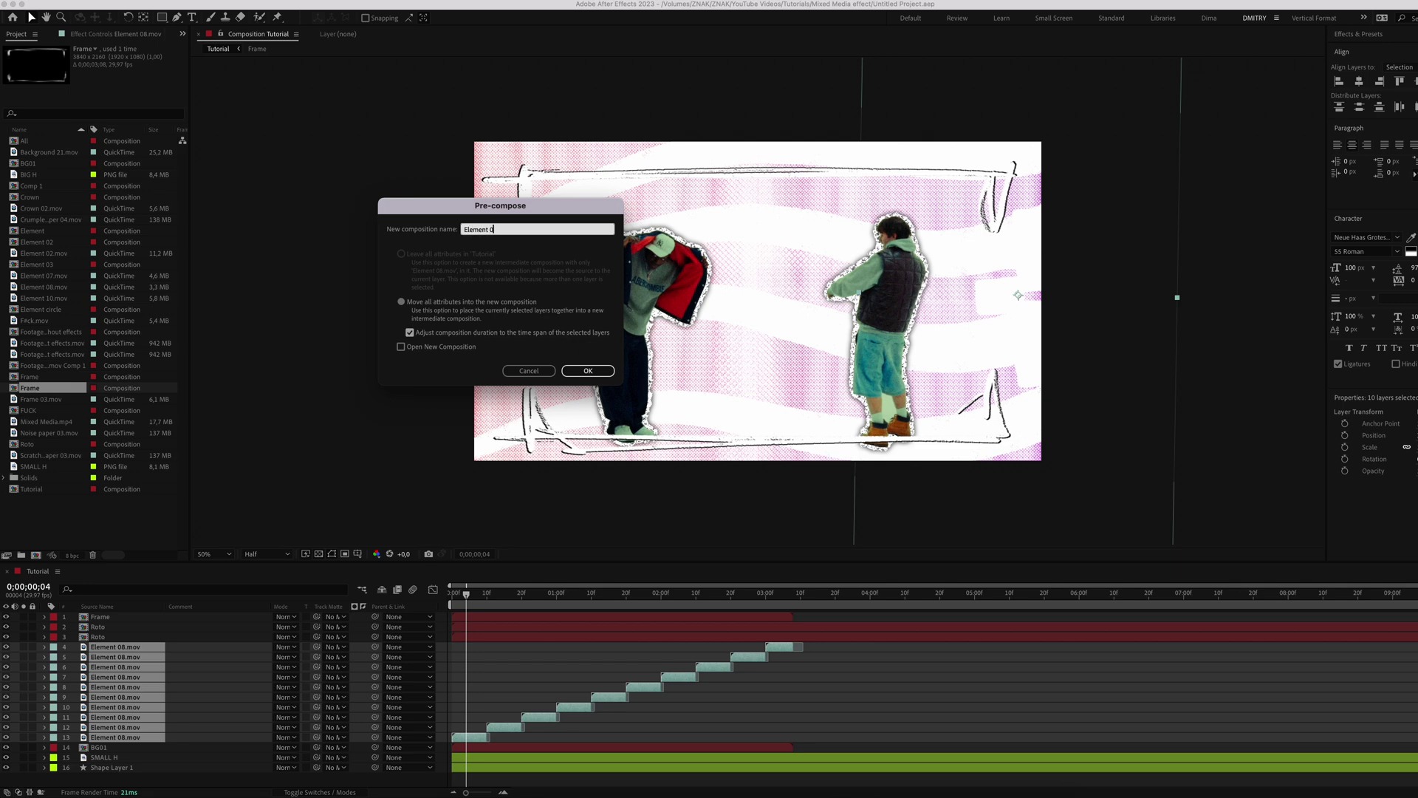
text(1)
key(Return)
- Add BIG H, matted to Element 01, and set its fill colour to black
drag(30, 175, 96, 653)
click(343, 657)
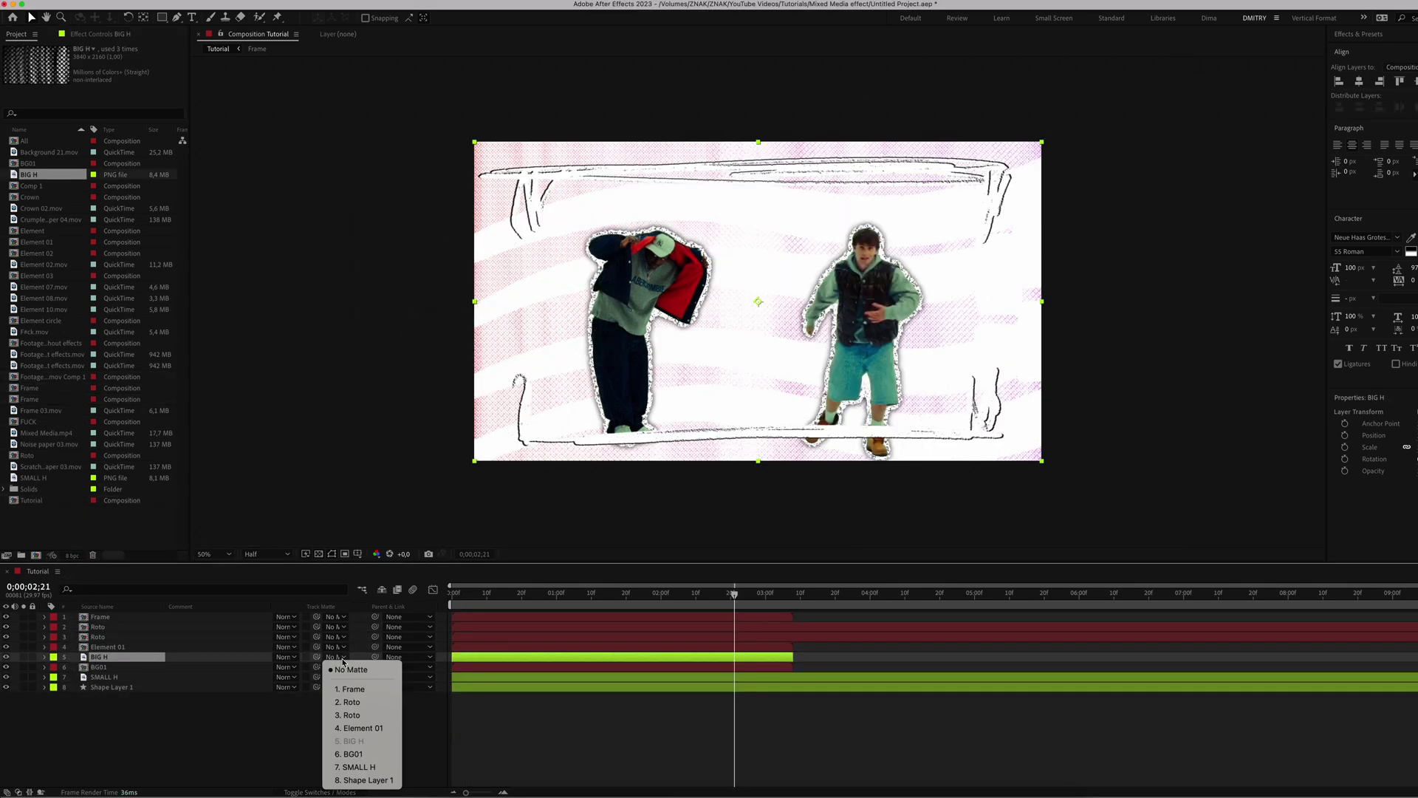
click(359, 728)
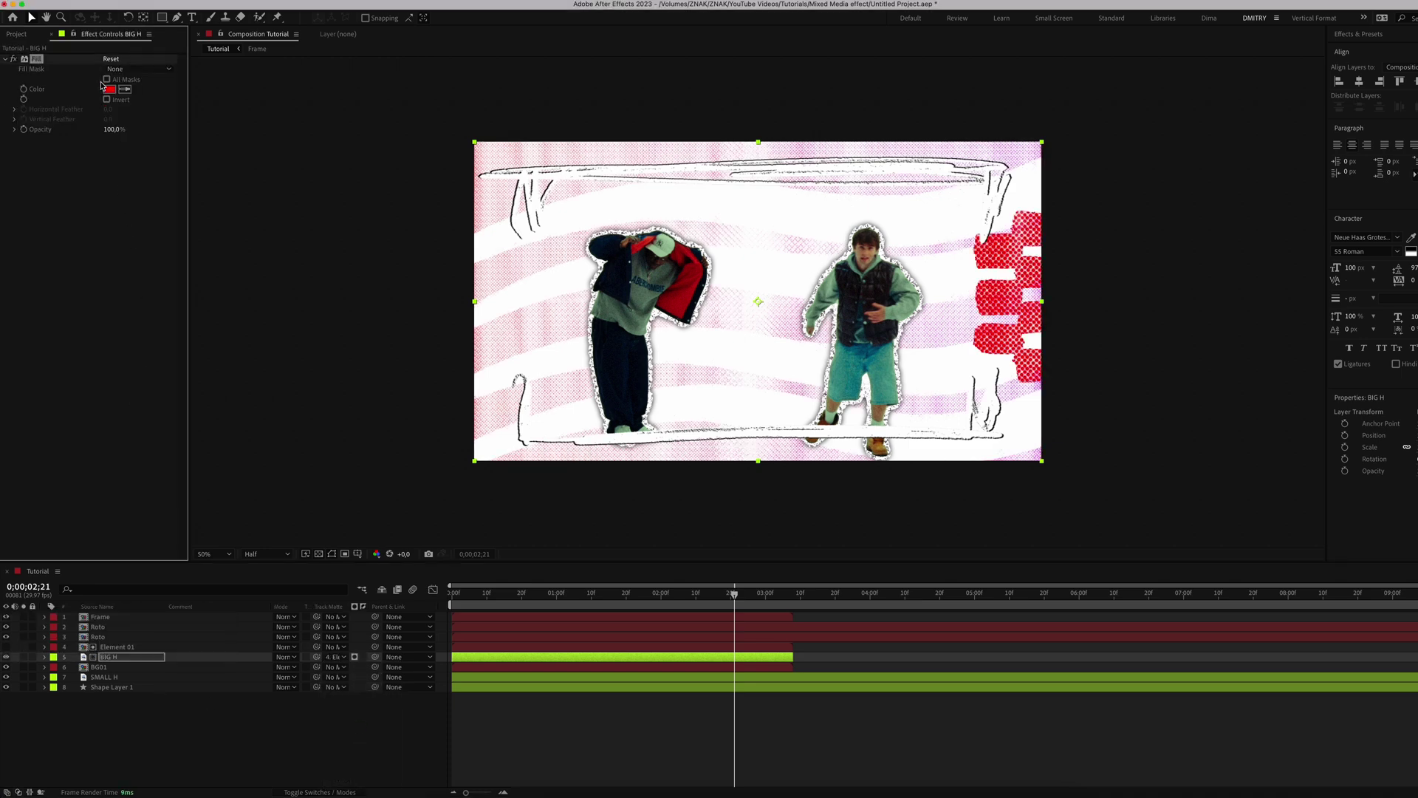
click(110, 89)
drag(325, 436, 308, 474)
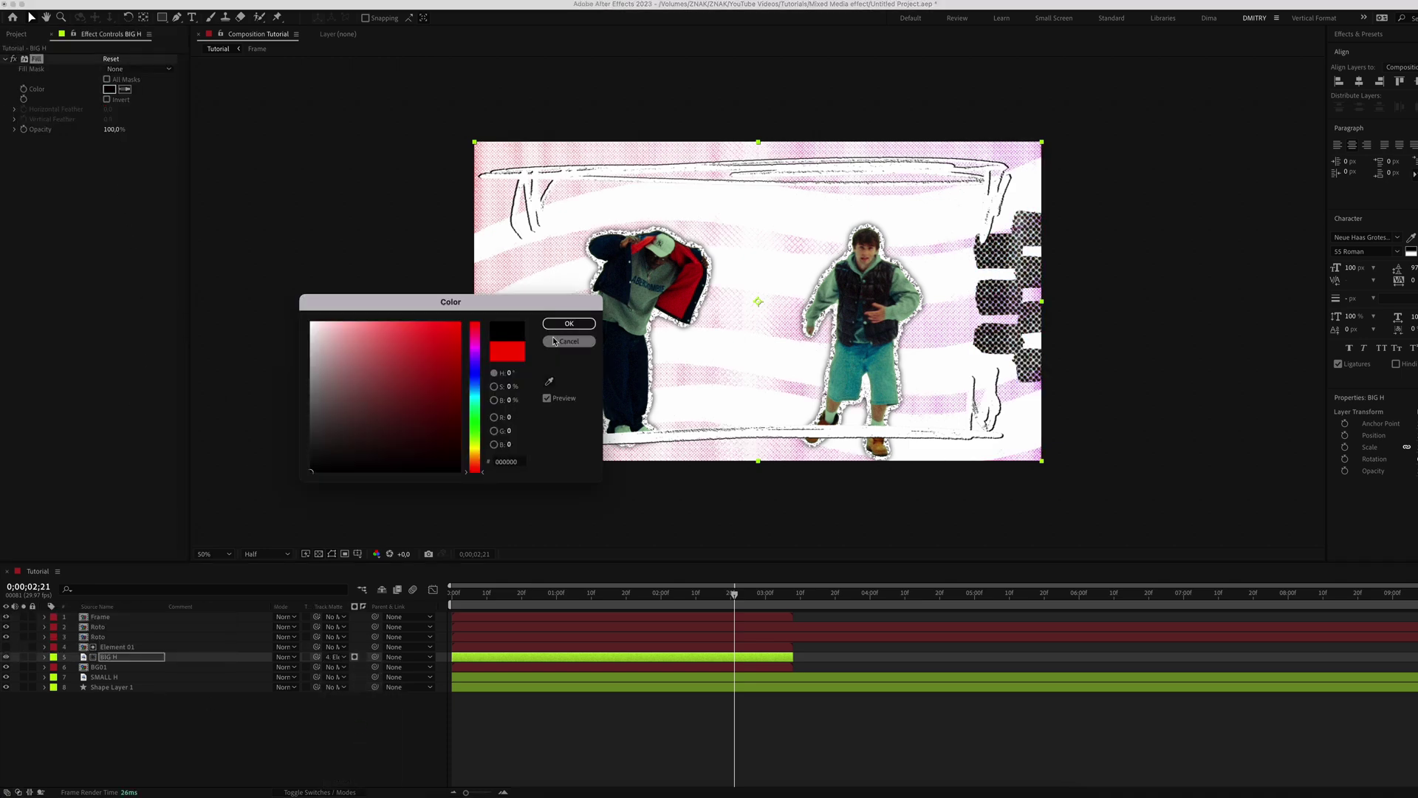
click(568, 323)
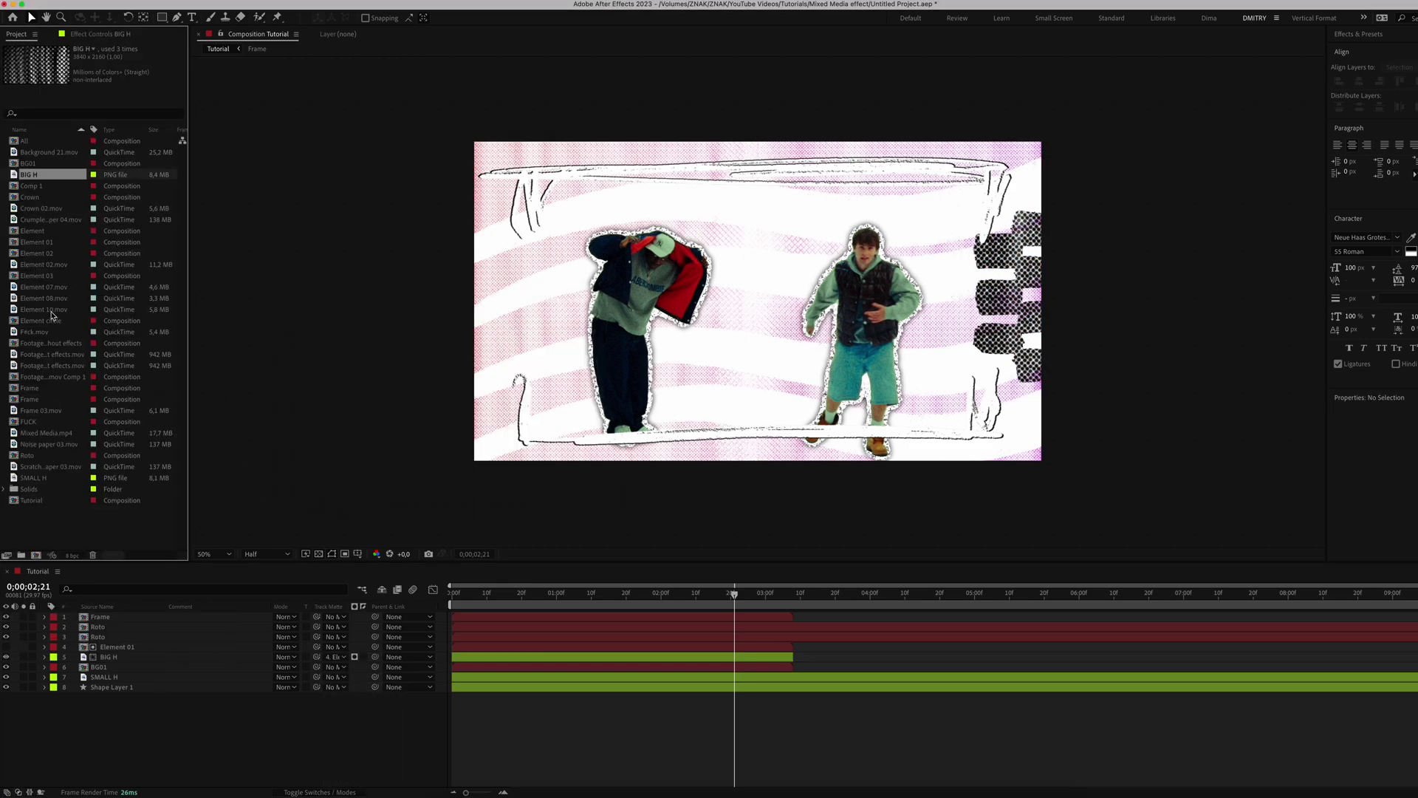
- Add Element 10.mov and SMALL H, matte SMALL H to Element 02, and fill it black
drag(50, 310, 101, 649)
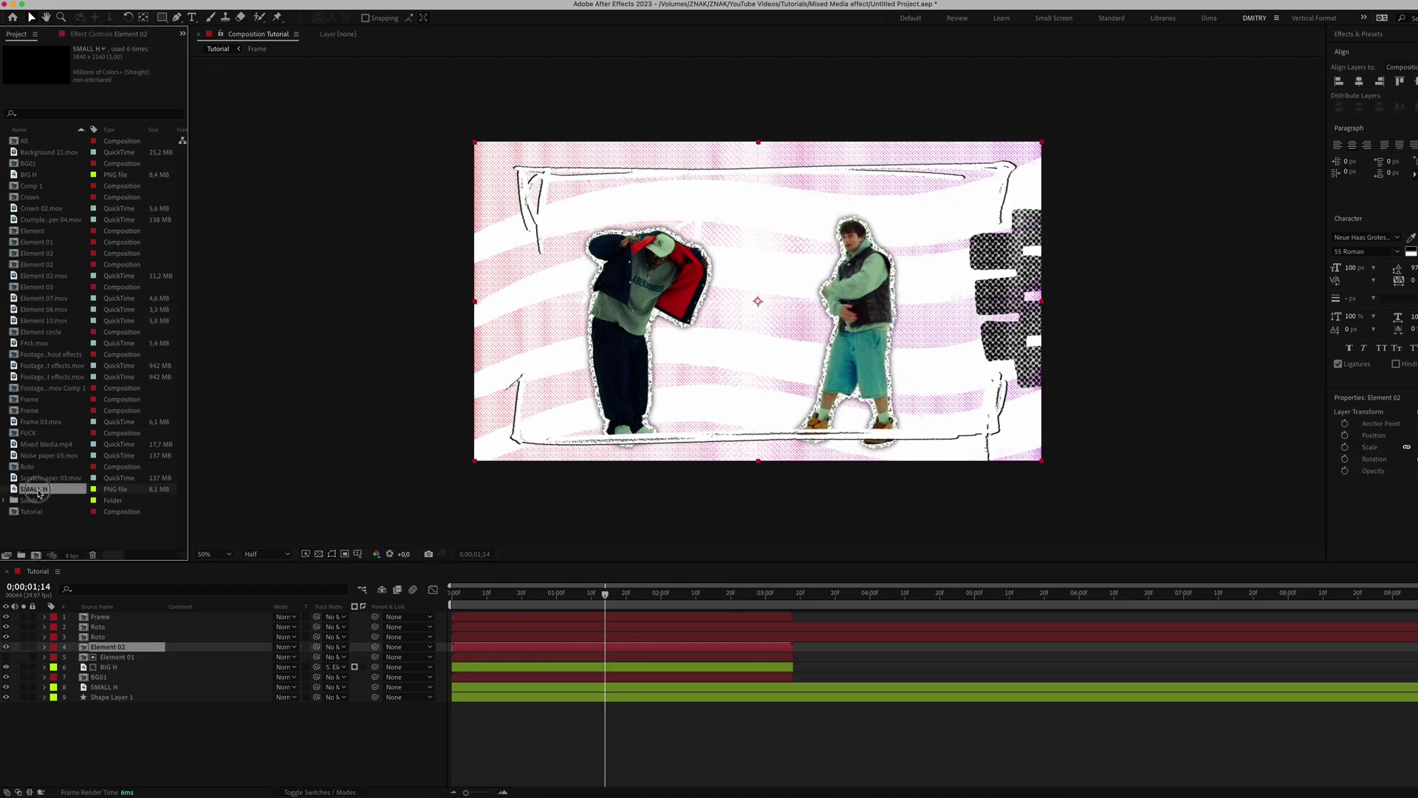
drag(38, 493, 499, 660)
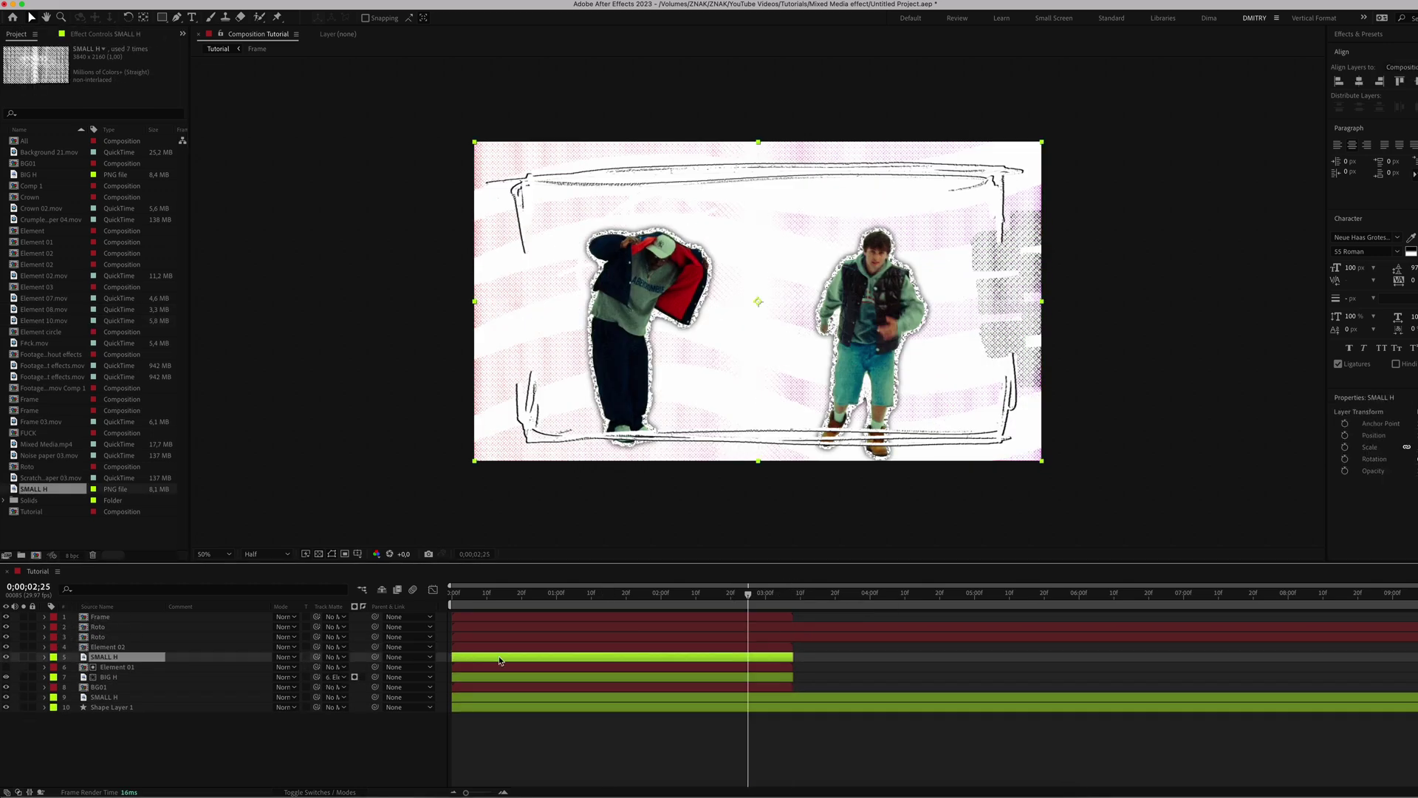
click(336, 657)
click(357, 711)
key(ctrl+space)
text(fill)
key(Return)
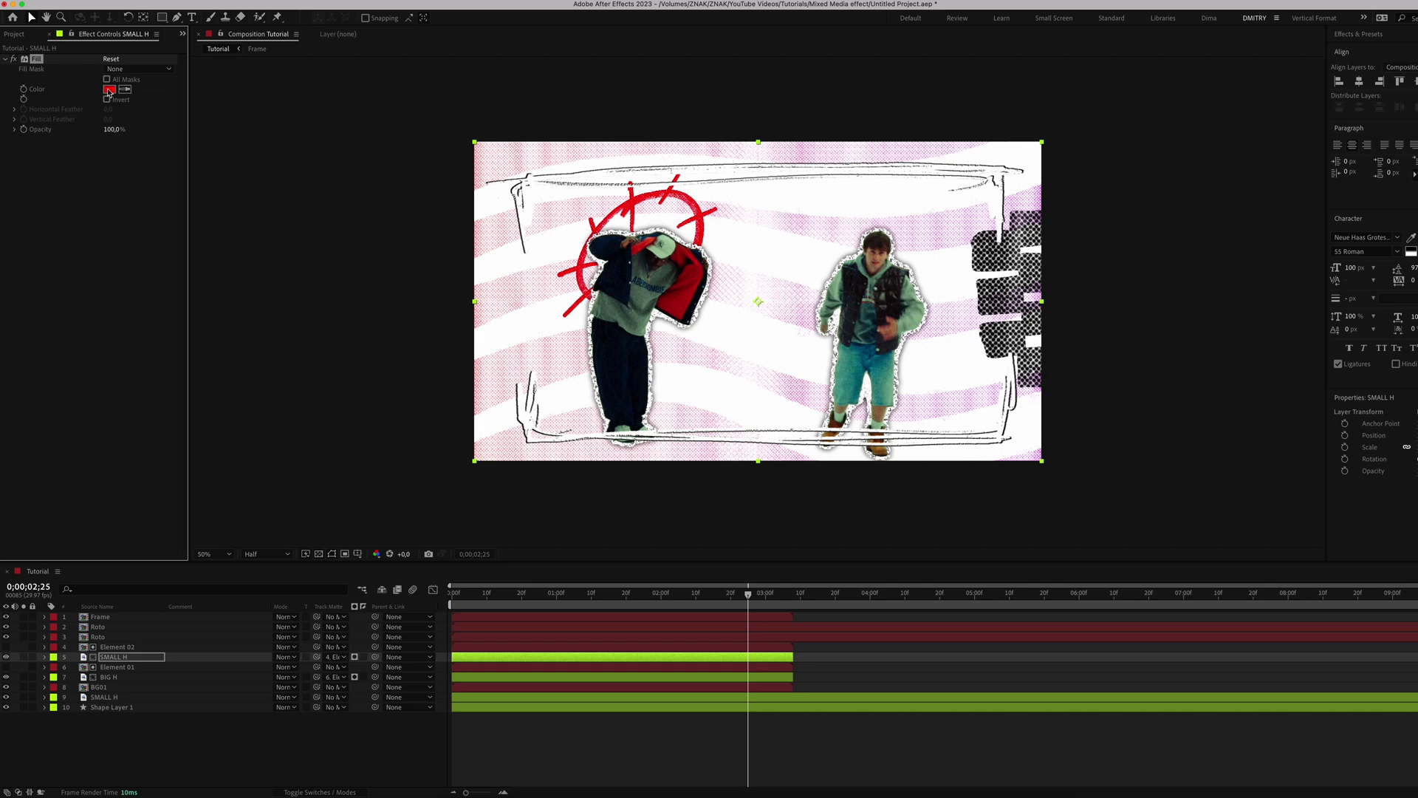
click(109, 89)
click(318, 466)
click(569, 328)
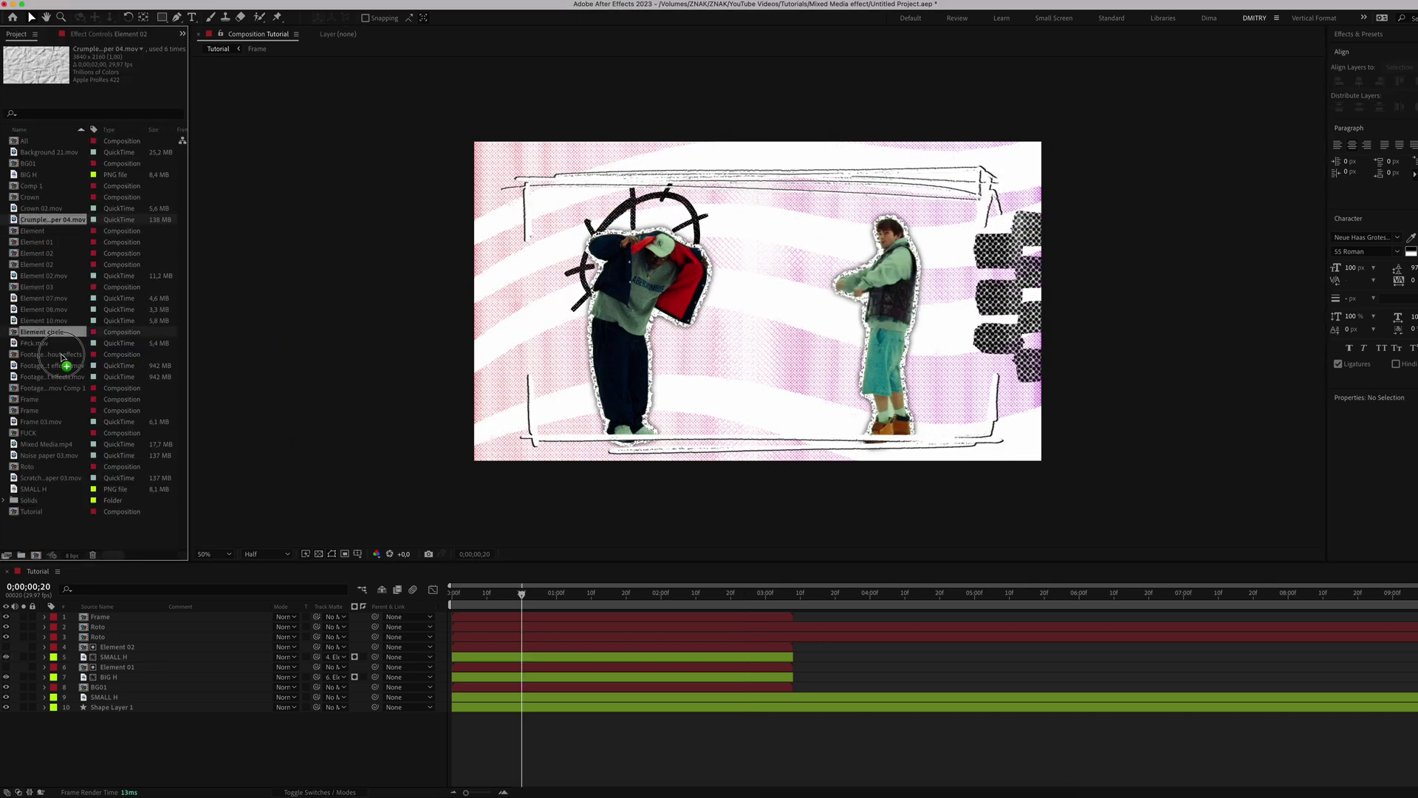
- Add Crumpled paper 04.mov to the composition and apply Invert to it
drag(62, 358, 229, 621)
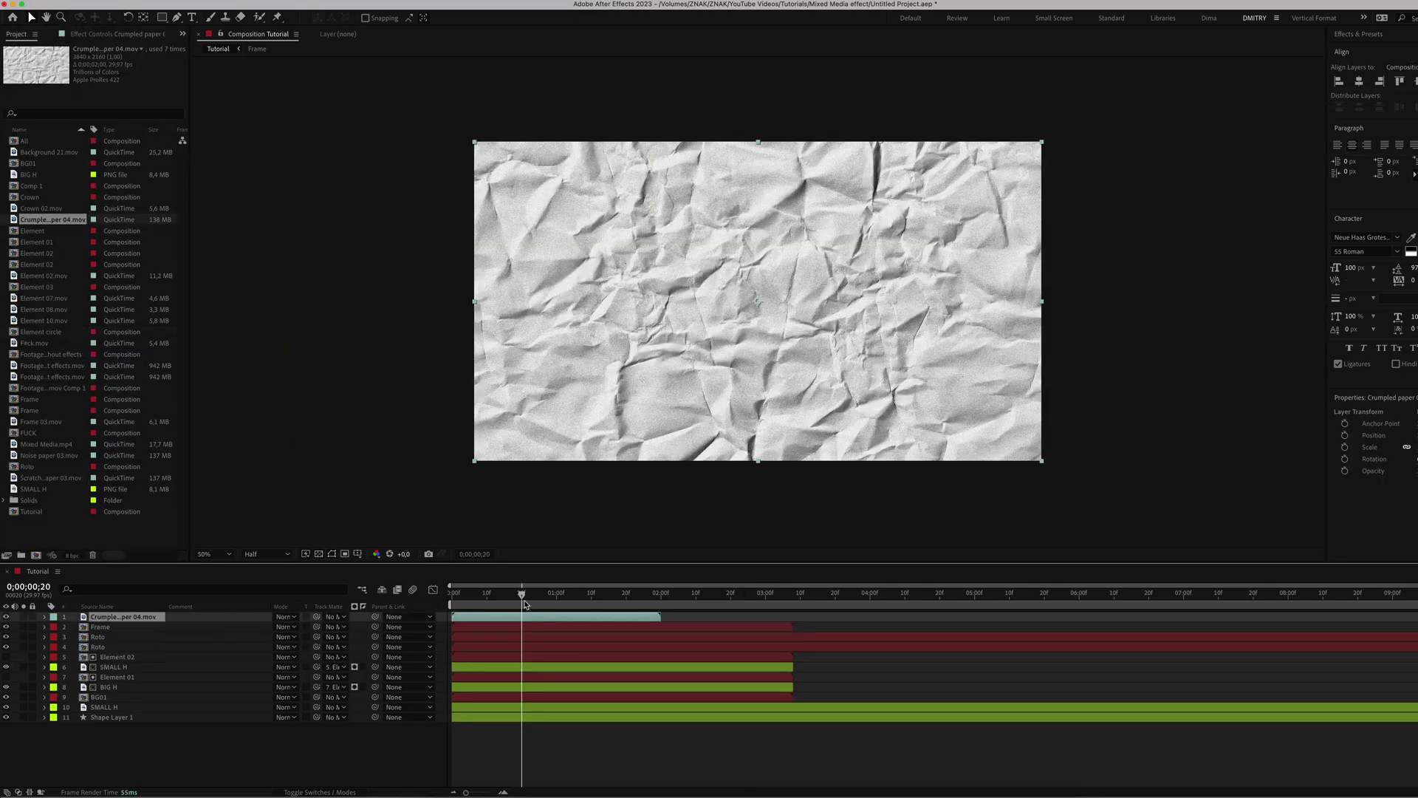
key(ctrl+space)
text(invert)
key(Return)
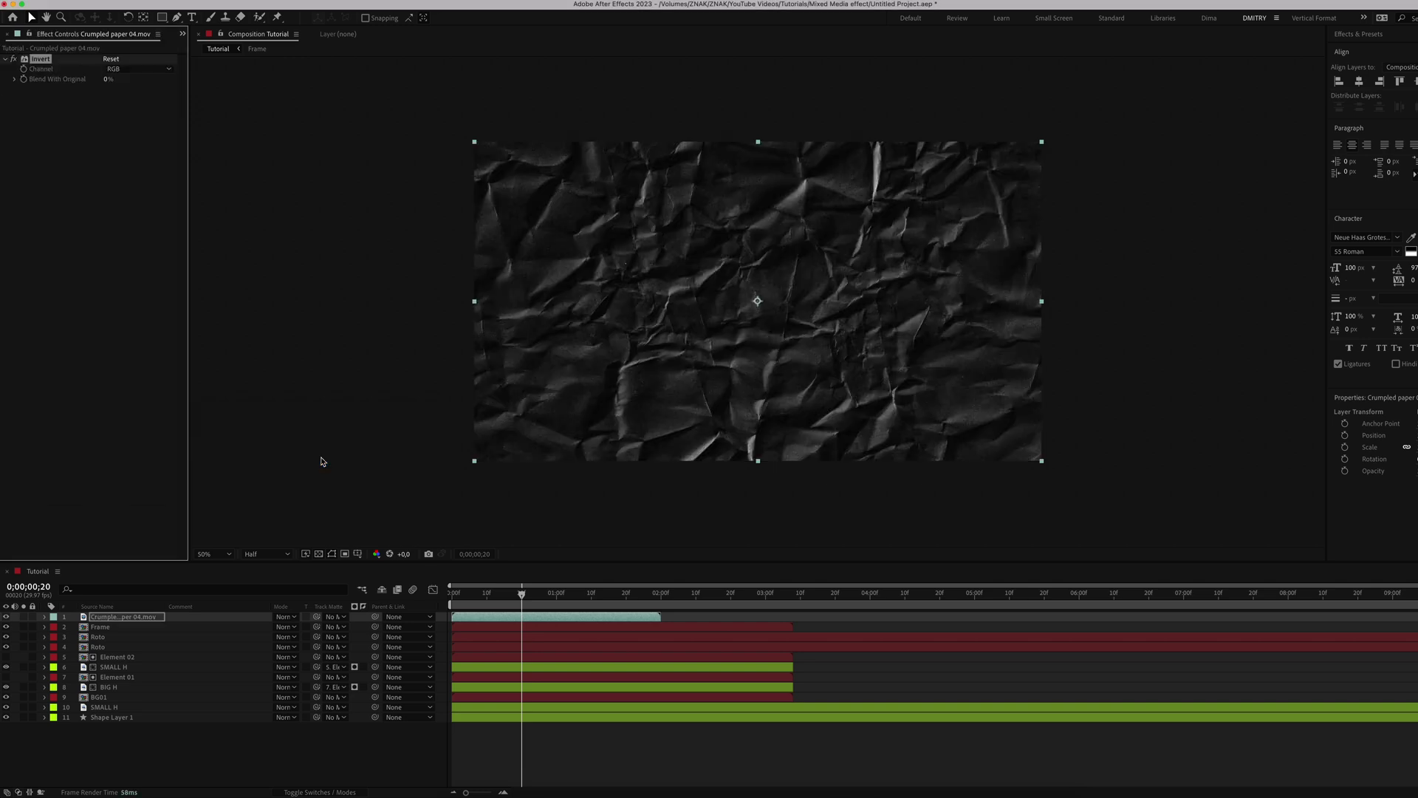
- Duplicate the Roto layer, move the copy to the top, and rename it MASK
click(99, 637)
key(super+d)
drag(99, 637, 103, 615)
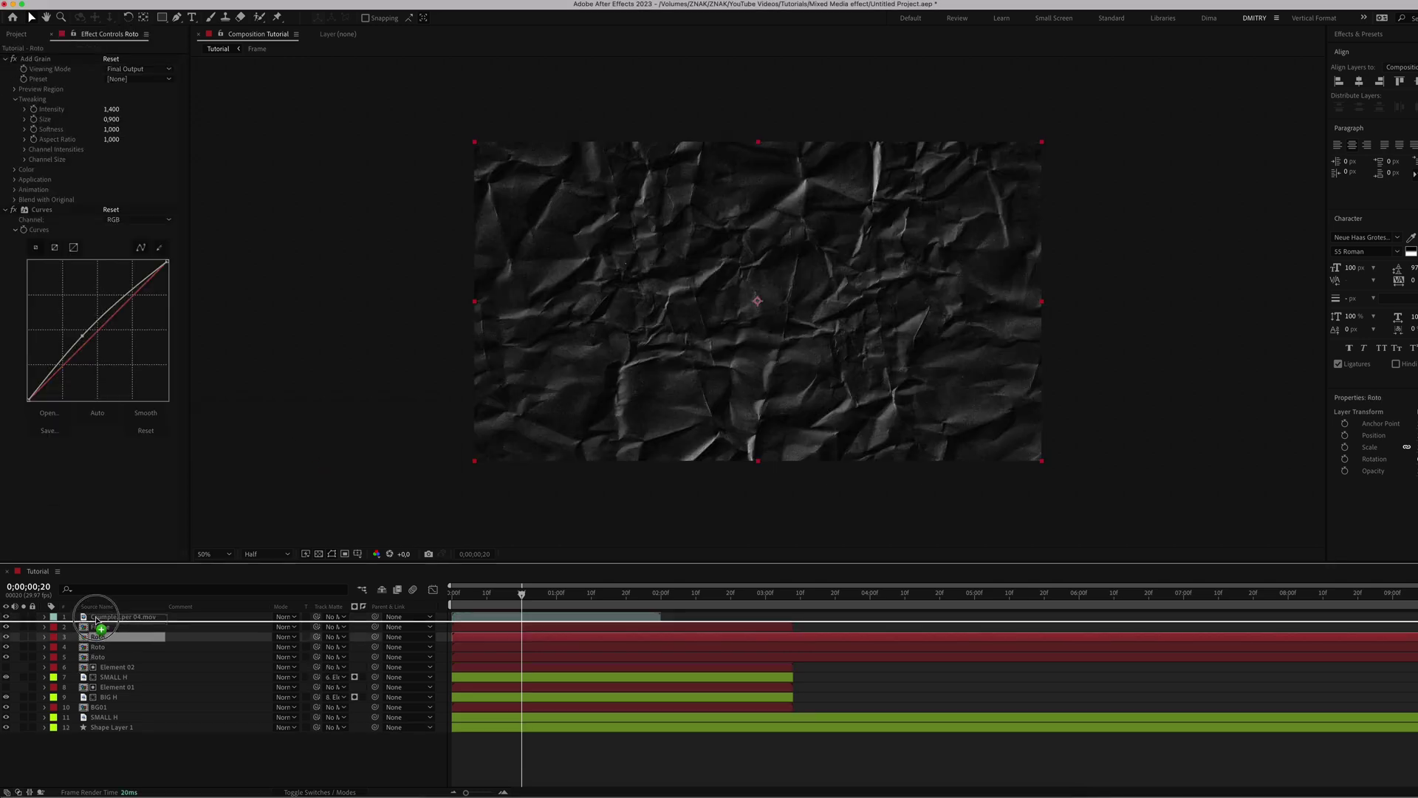
key(Return)
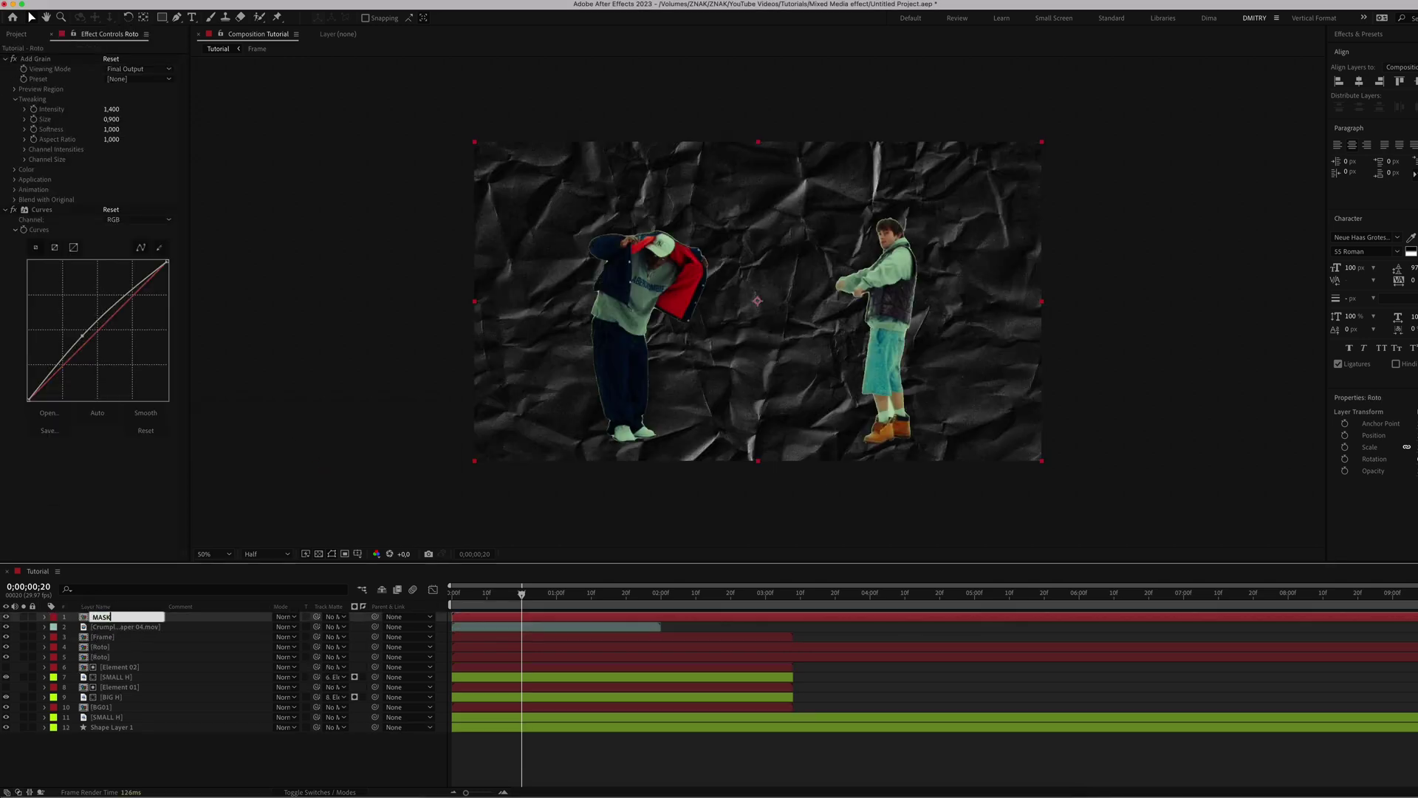
- Set the paper layer's Track Matte to MASK and its blend mode to Screen
click(109, 630)
click(334, 628)
click(360, 644)
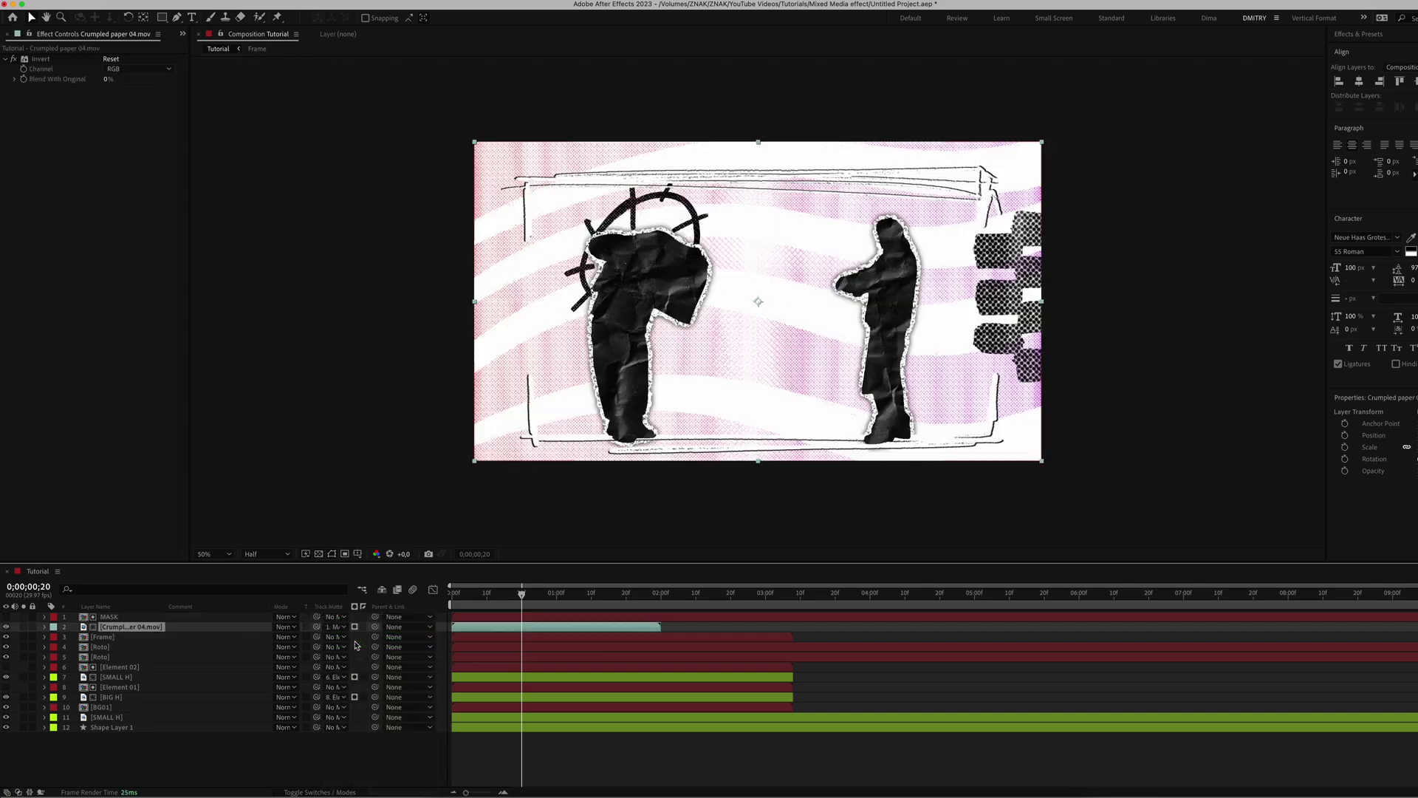
click(286, 629)
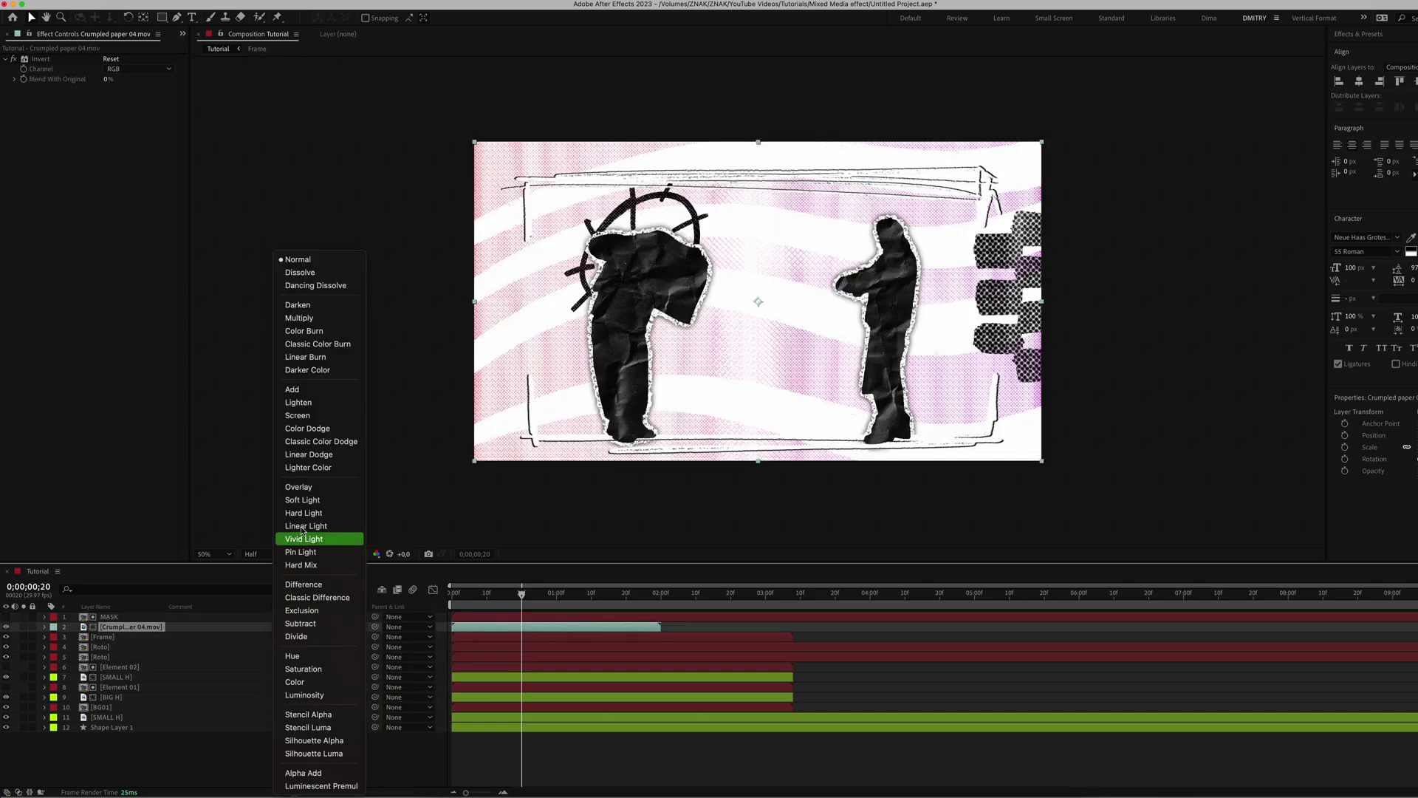
click(318, 418)
- Duplicate and stagger the crumpled paper layer, then add Noise paper 03.mov
key(super+d)
drag(489, 627, 886, 633)
key(super+d)
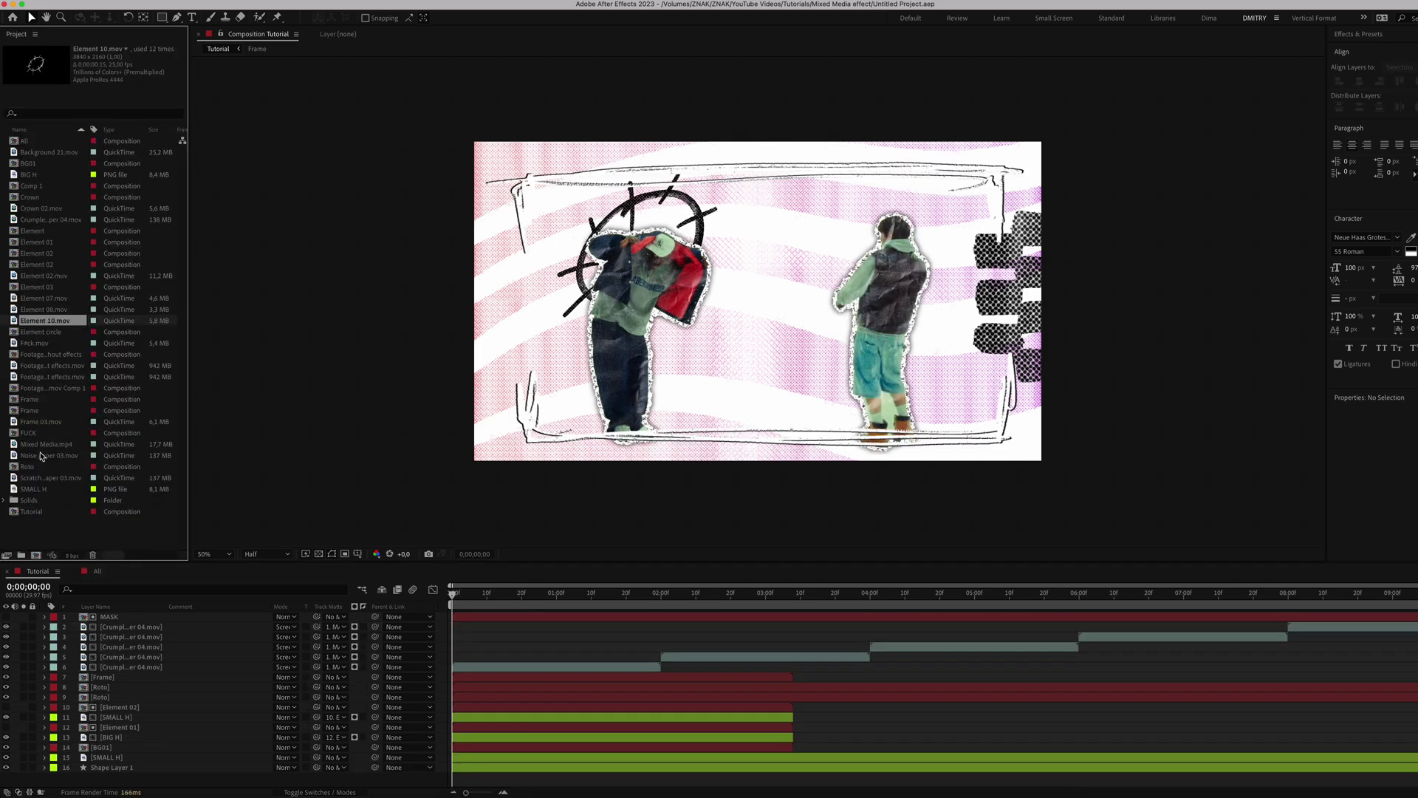
drag(40, 456, 103, 613)
- Apply Brightness & Contrast at 150/100 to the noise layer and duplicate the effect
key(ctrl+space)
text(bri)
key(Return)
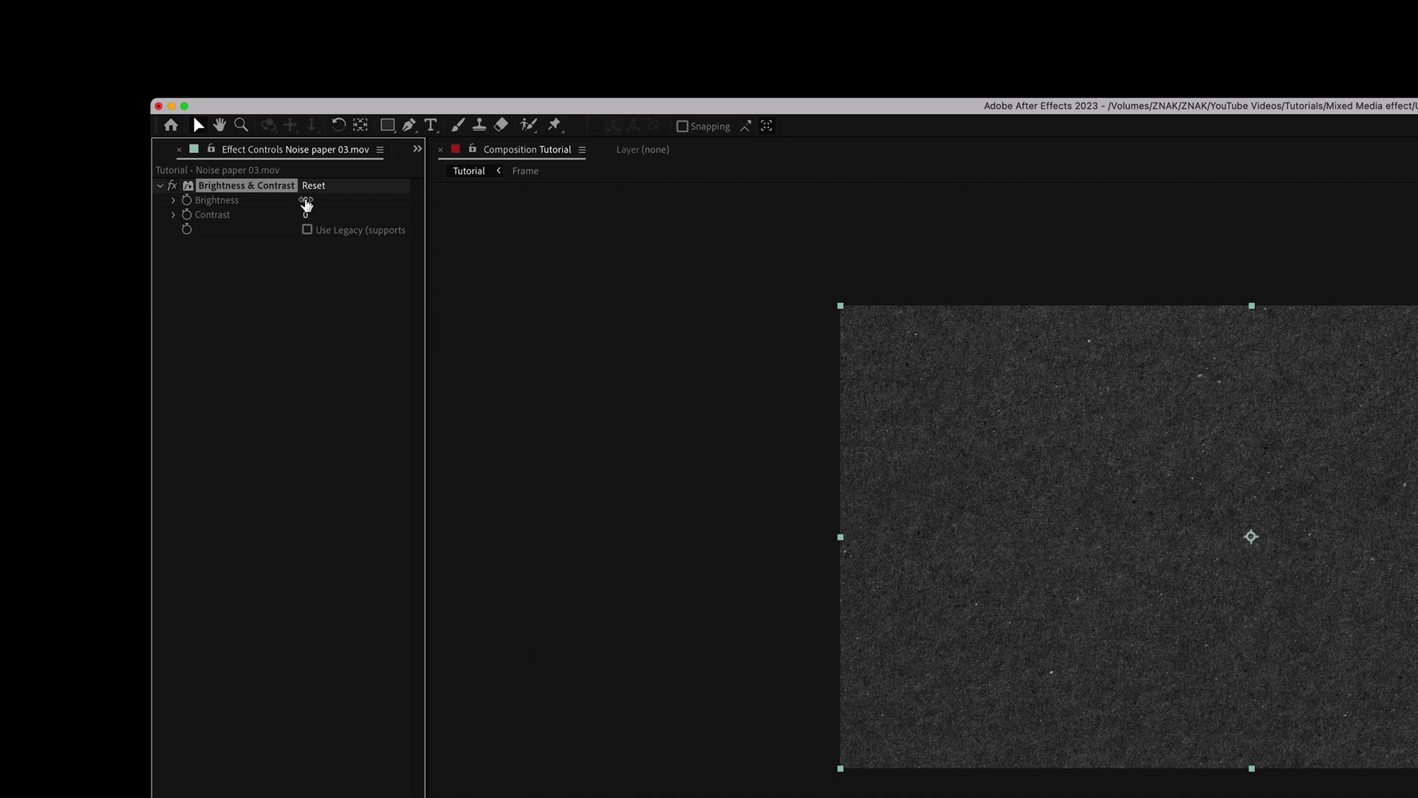
text(150)
key(Return)
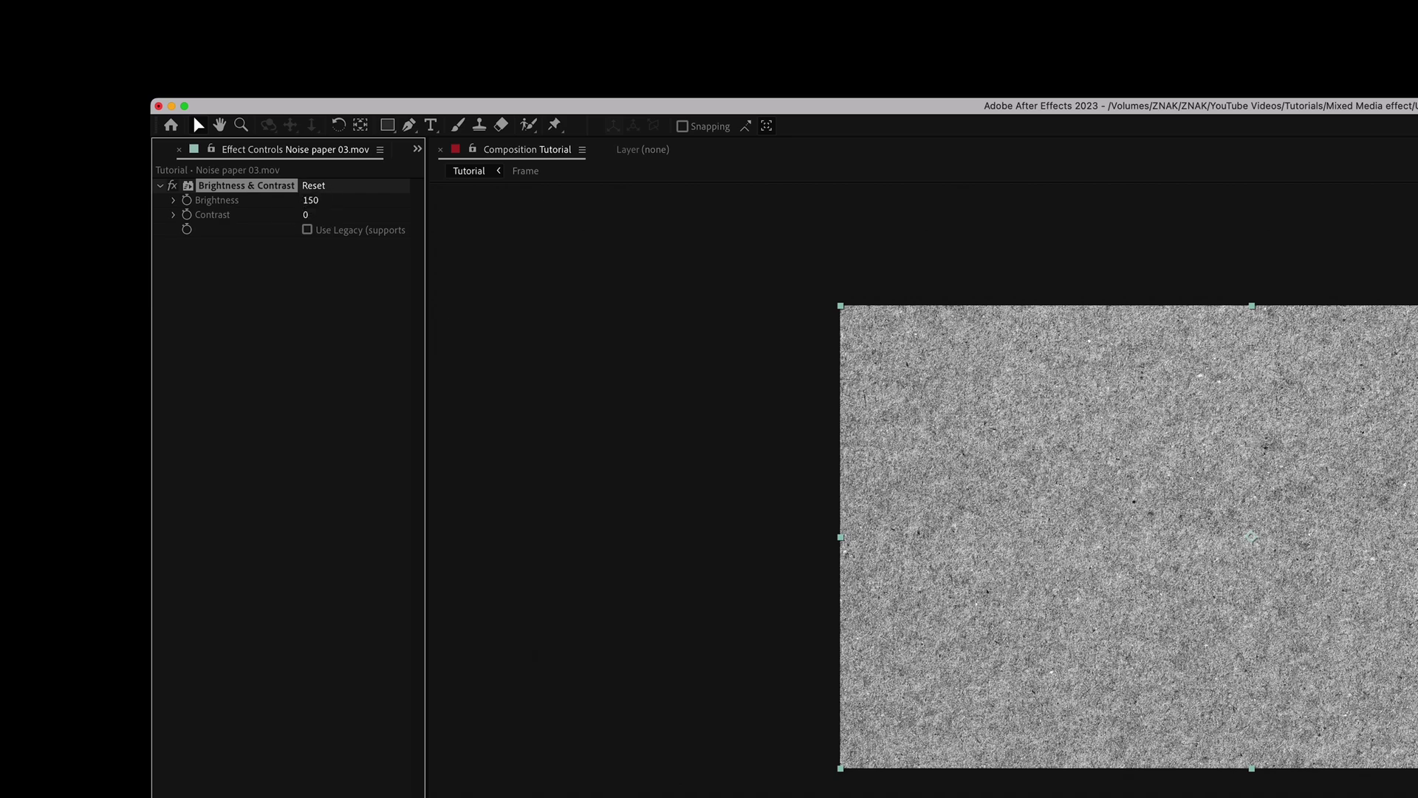
click(307, 215)
text(100)
key(Return)
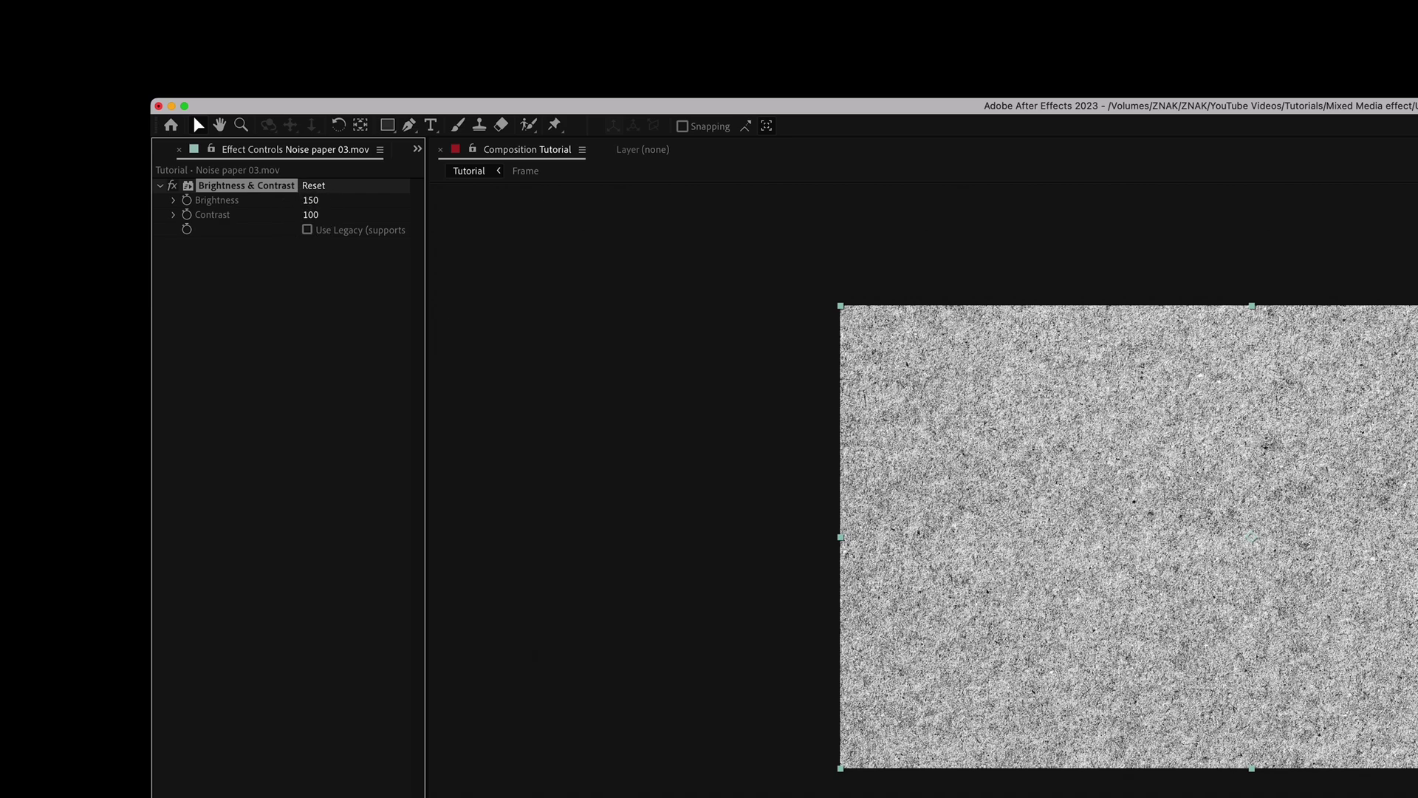
key(super+d)
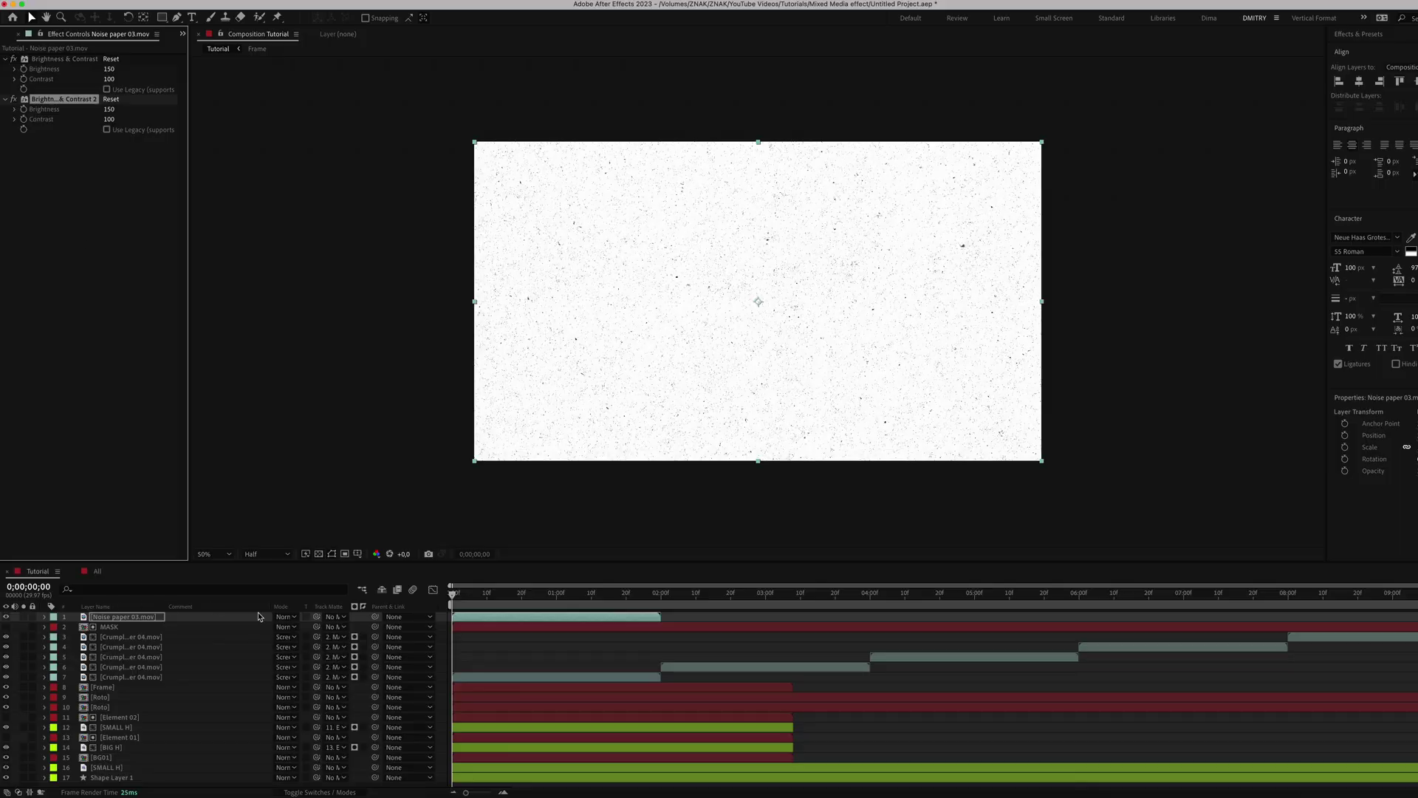
- Set the noise layer to Multiply and stagger duplicates, one starting at 2 seconds
click(284, 617)
click(299, 319)
click(480, 618)
key(super+d)
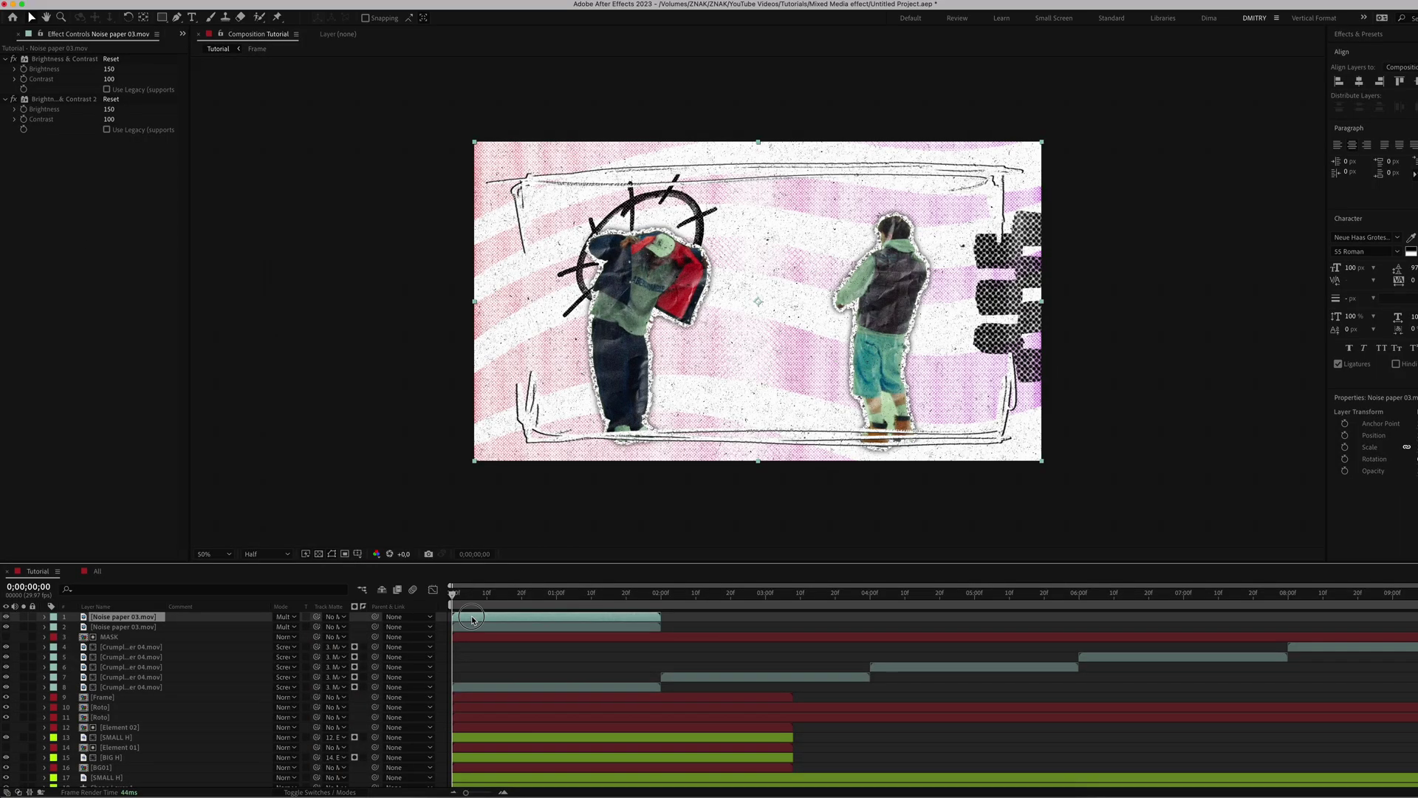
drag(480, 617, 1098, 626)
key(super+d)
key(super+d)
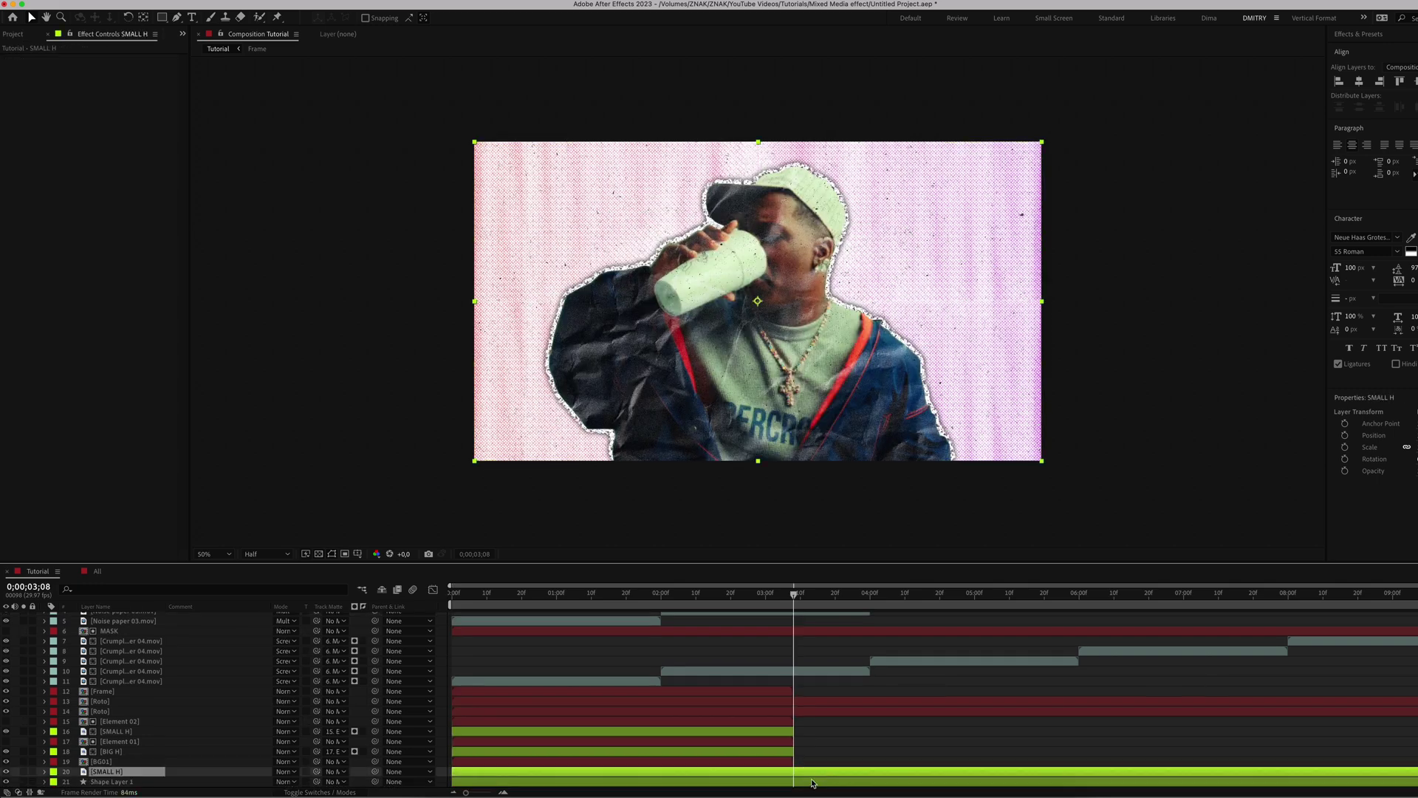
- Trim Shape Layer 2 to the playhead and delete it
click(811, 783)
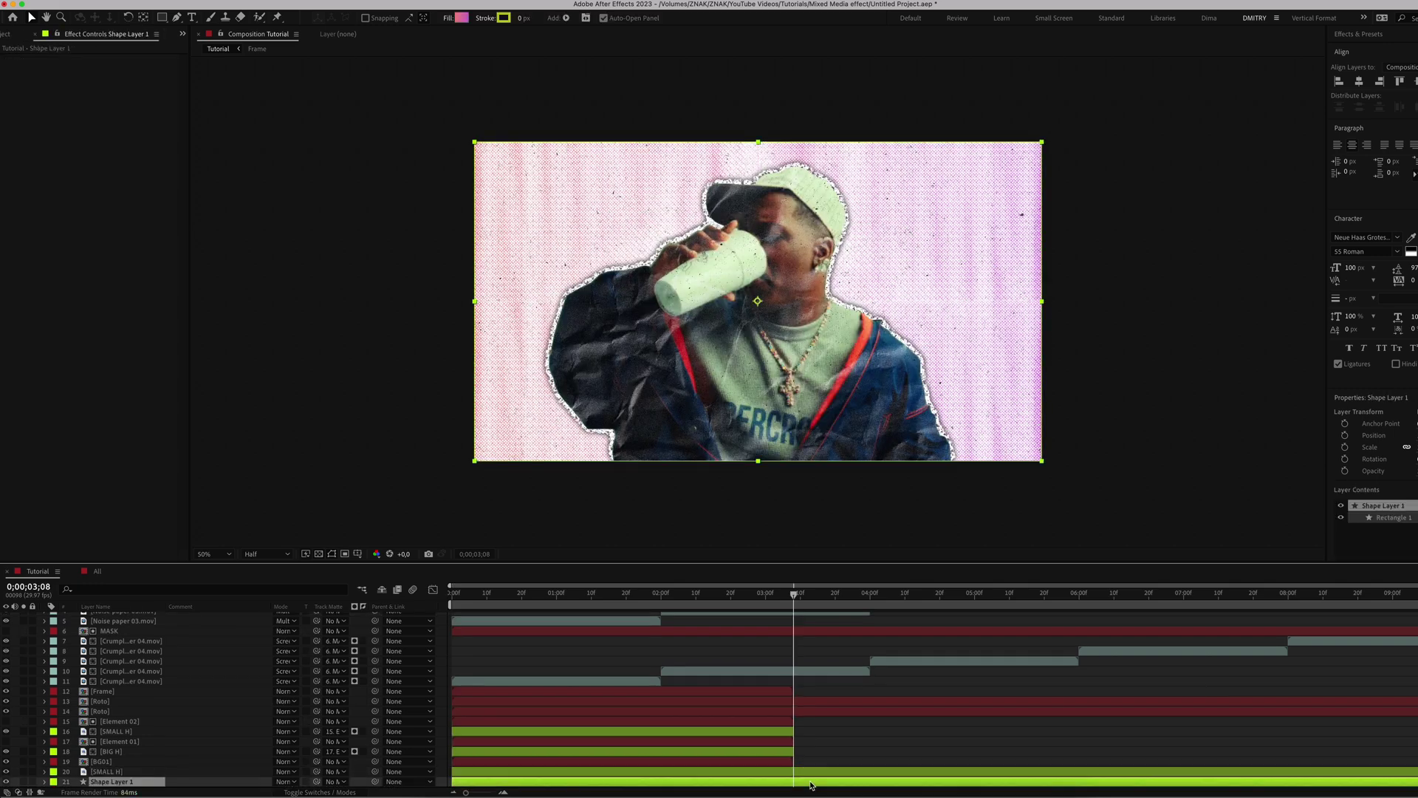
key(alt+bracketleft)
key(Delete)
- Select all layers and pre-compose them
key(super+a)
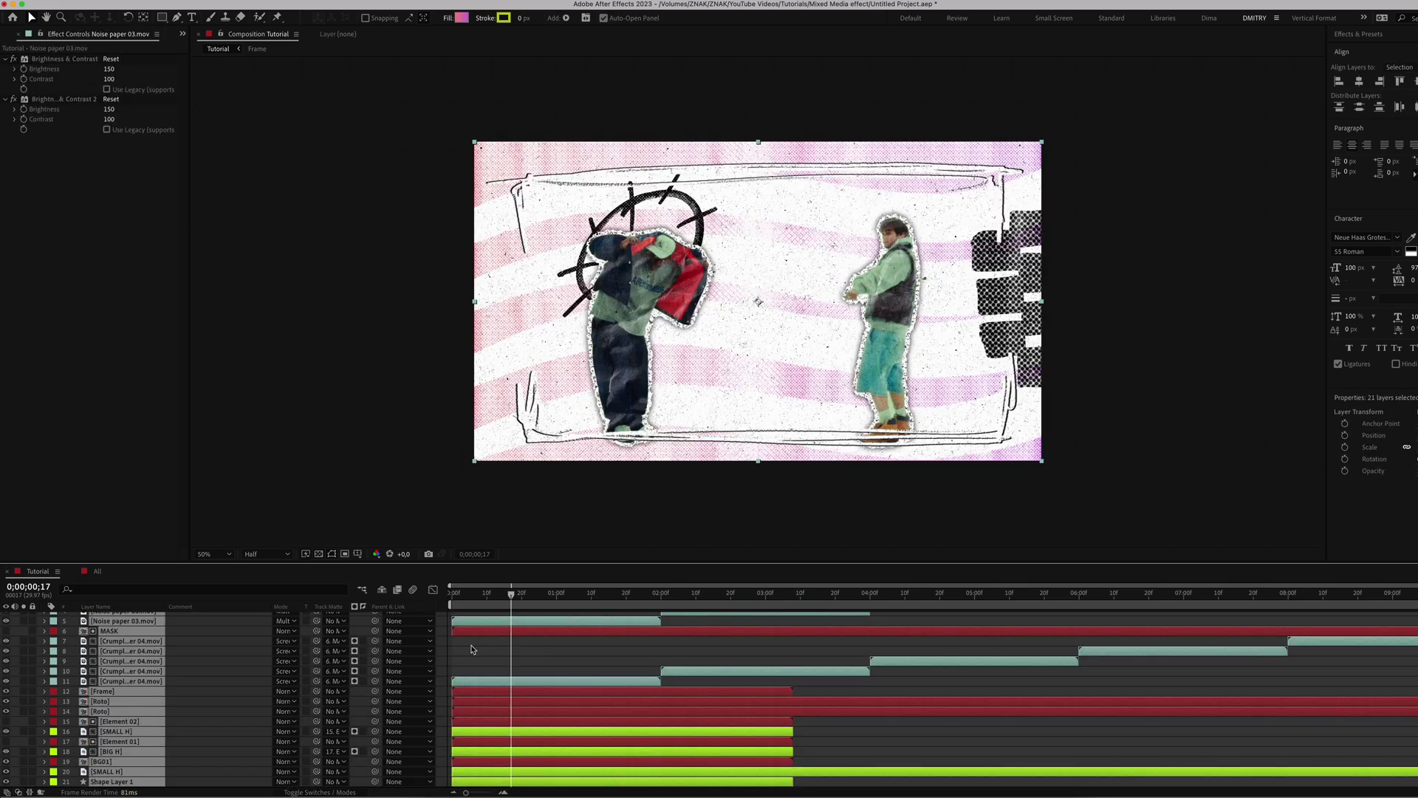
scroll(475, 650, up, 3)
right_click(126, 658)
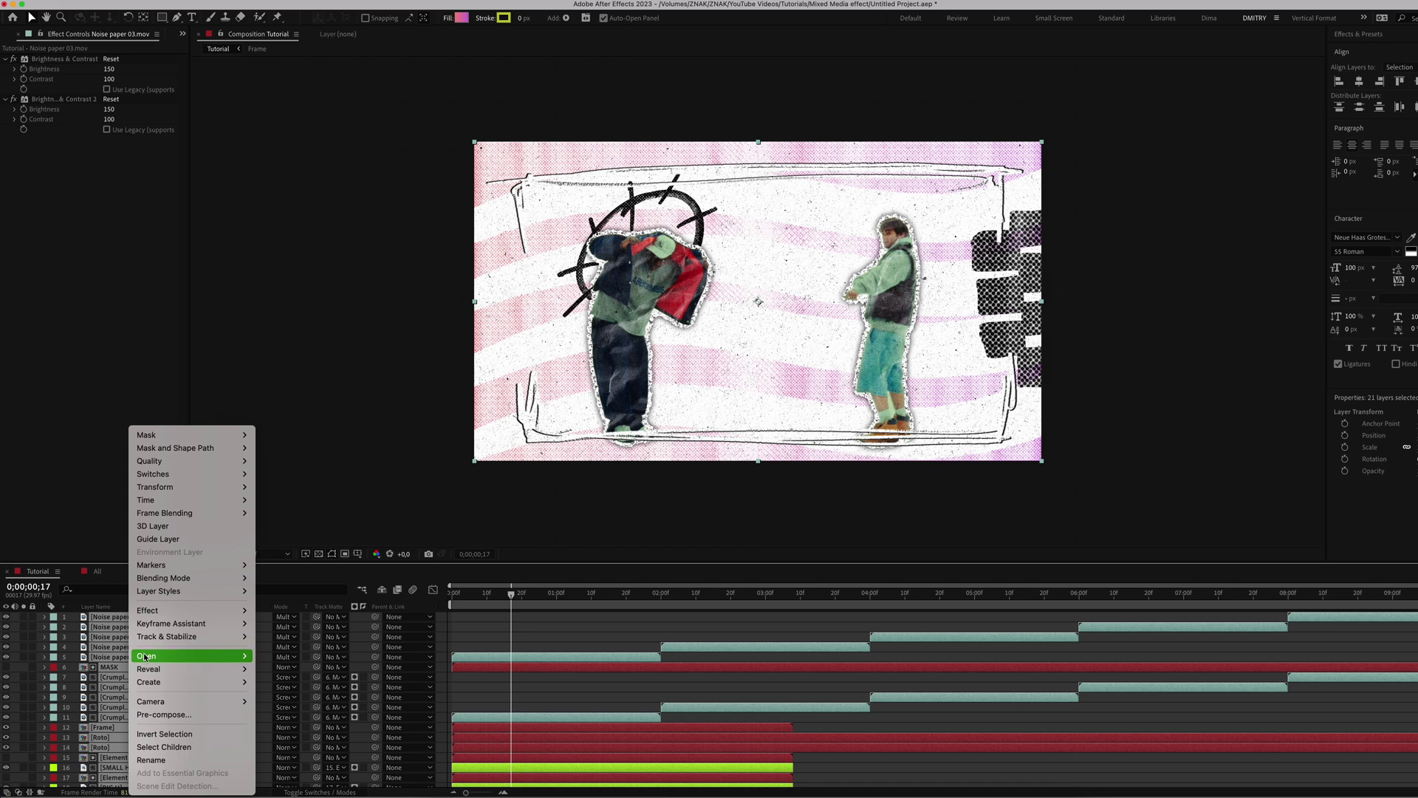
click(158, 715)
- Name the precomp Mixed Media, then add Scratched paper 03.mov with staggered duplicates
text(Mixed Media)
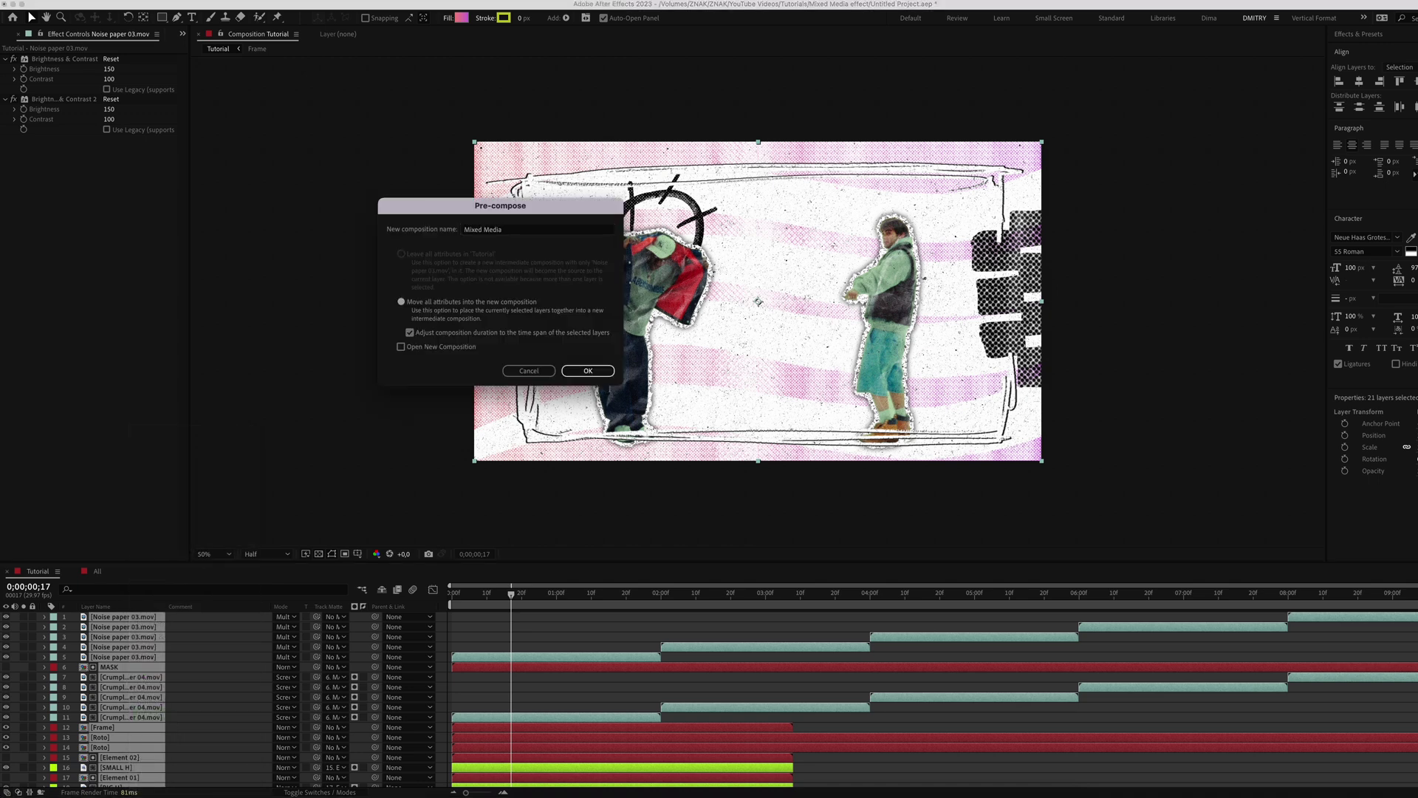
key(Return)
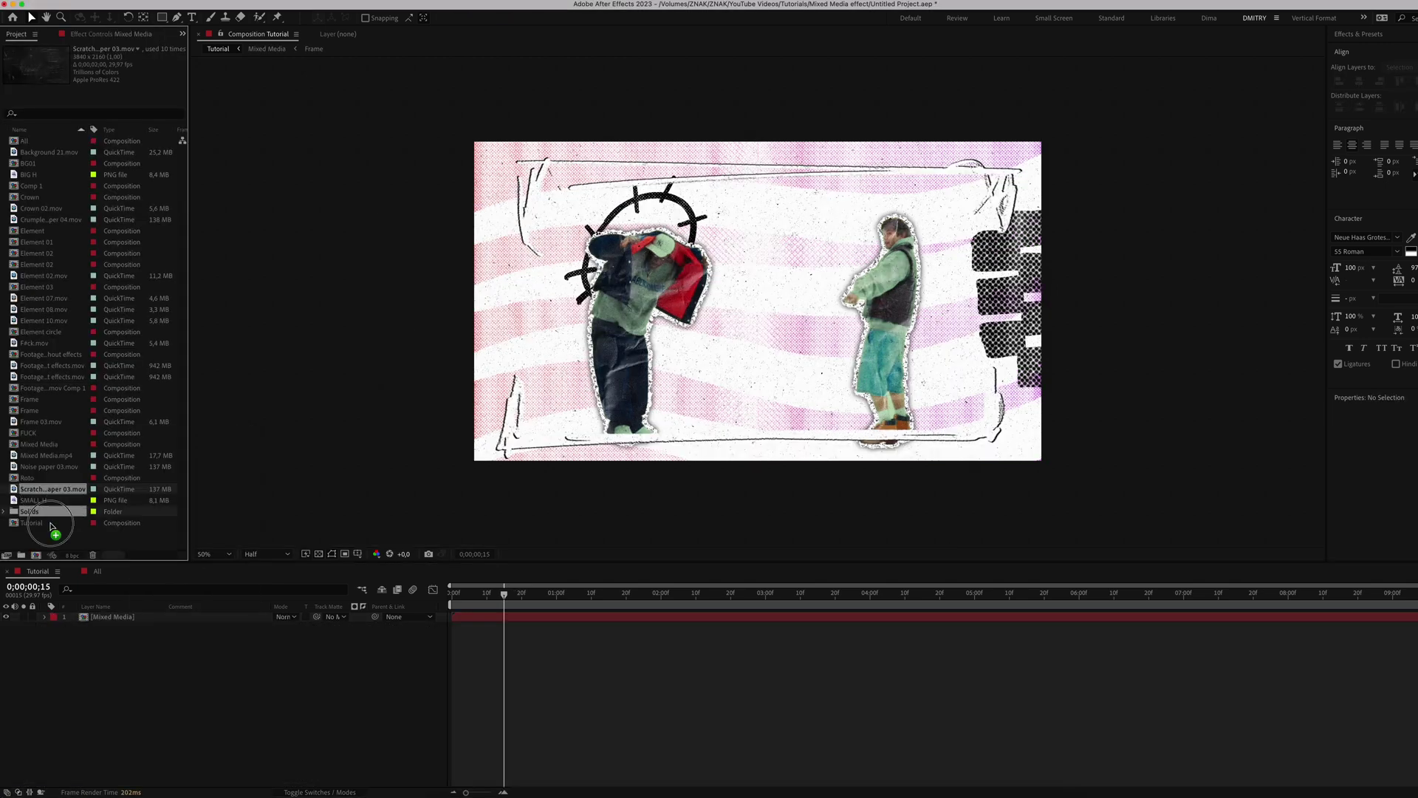
drag(45, 539, 119, 616)
key(super+d)
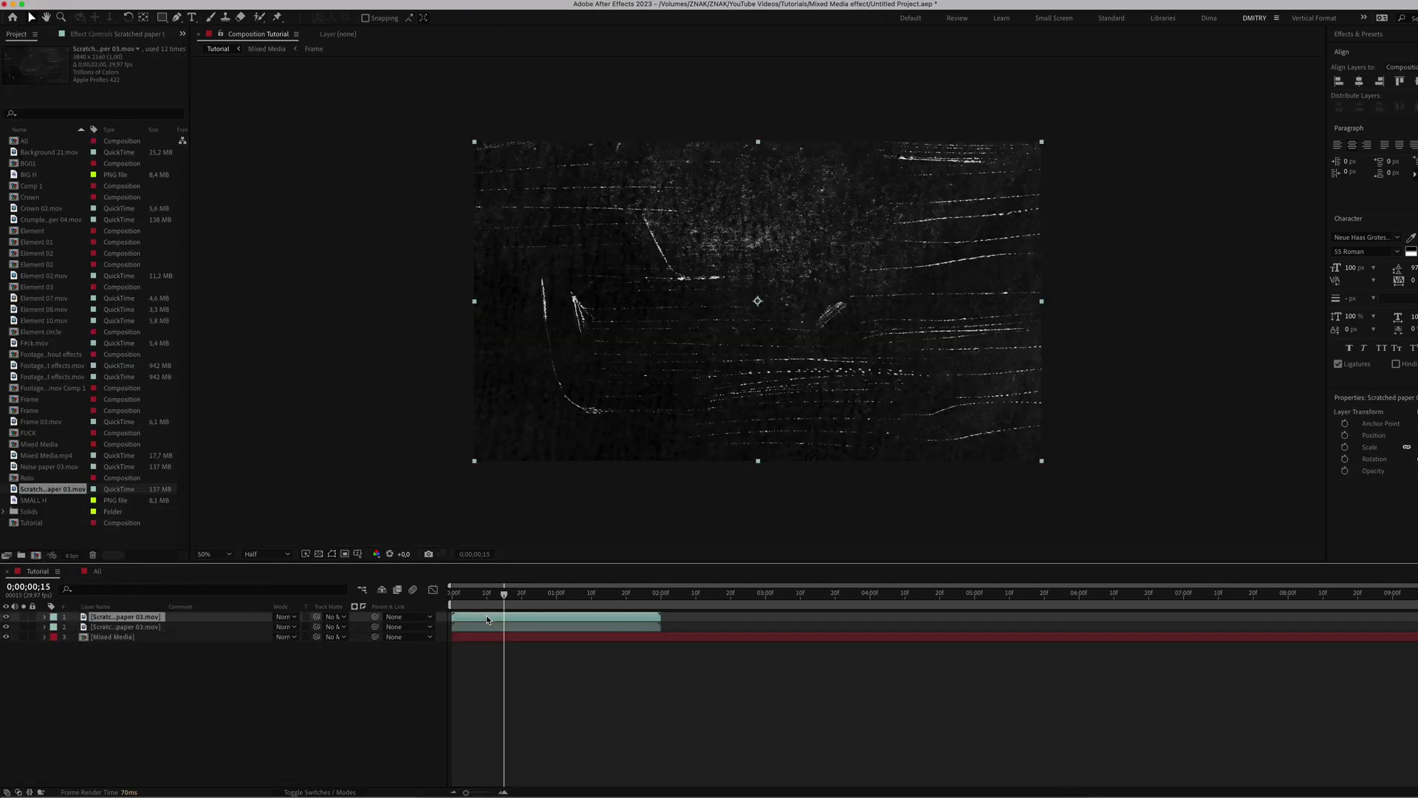
drag(504, 617, 664, 622)
key(super+d)
drag(687, 618, 795, 617)
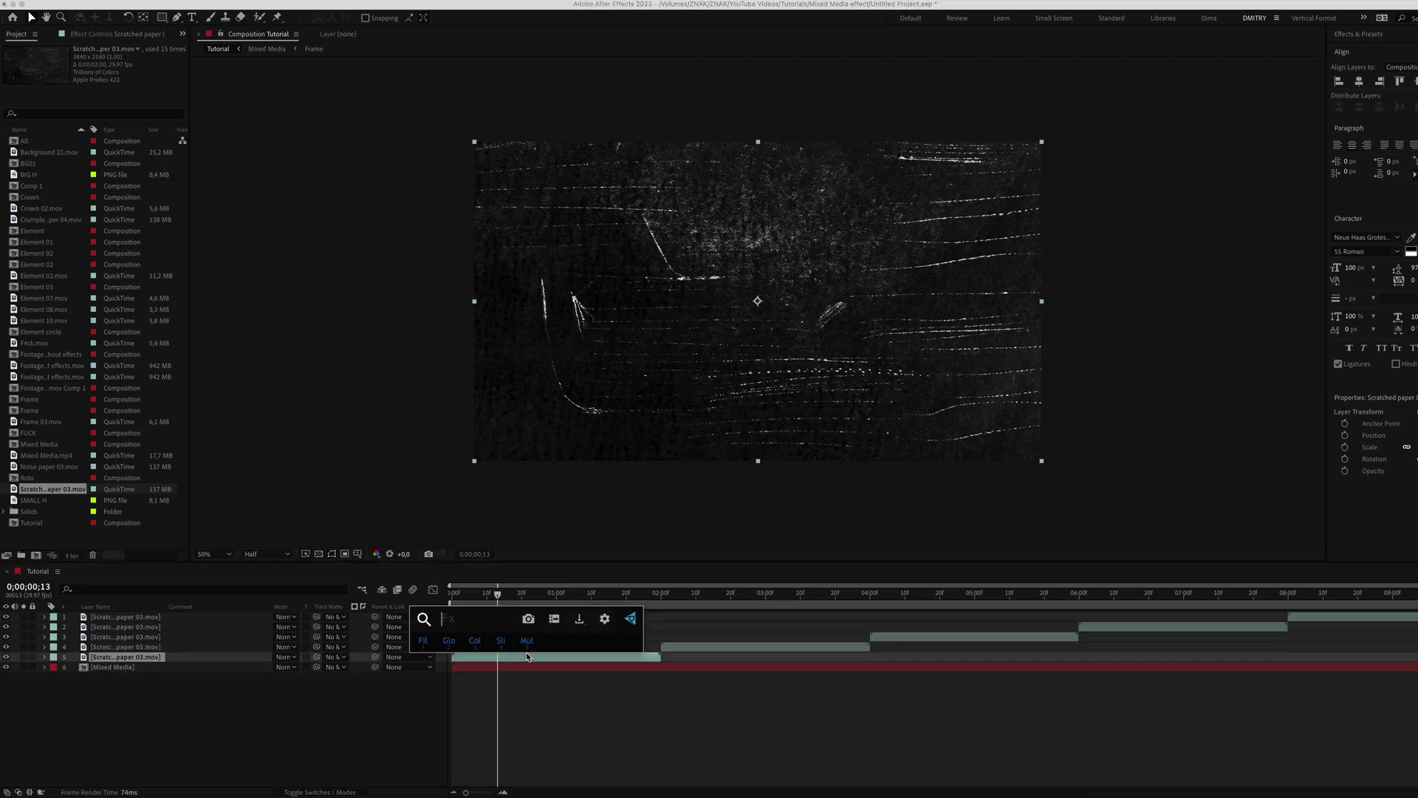
- Darken a scratch layer's midtones with Curves and paste the effect onto the other scratch layers
text(cur)
key(Return)
drag(97, 180, 97, 188)
shift+click(129, 617)
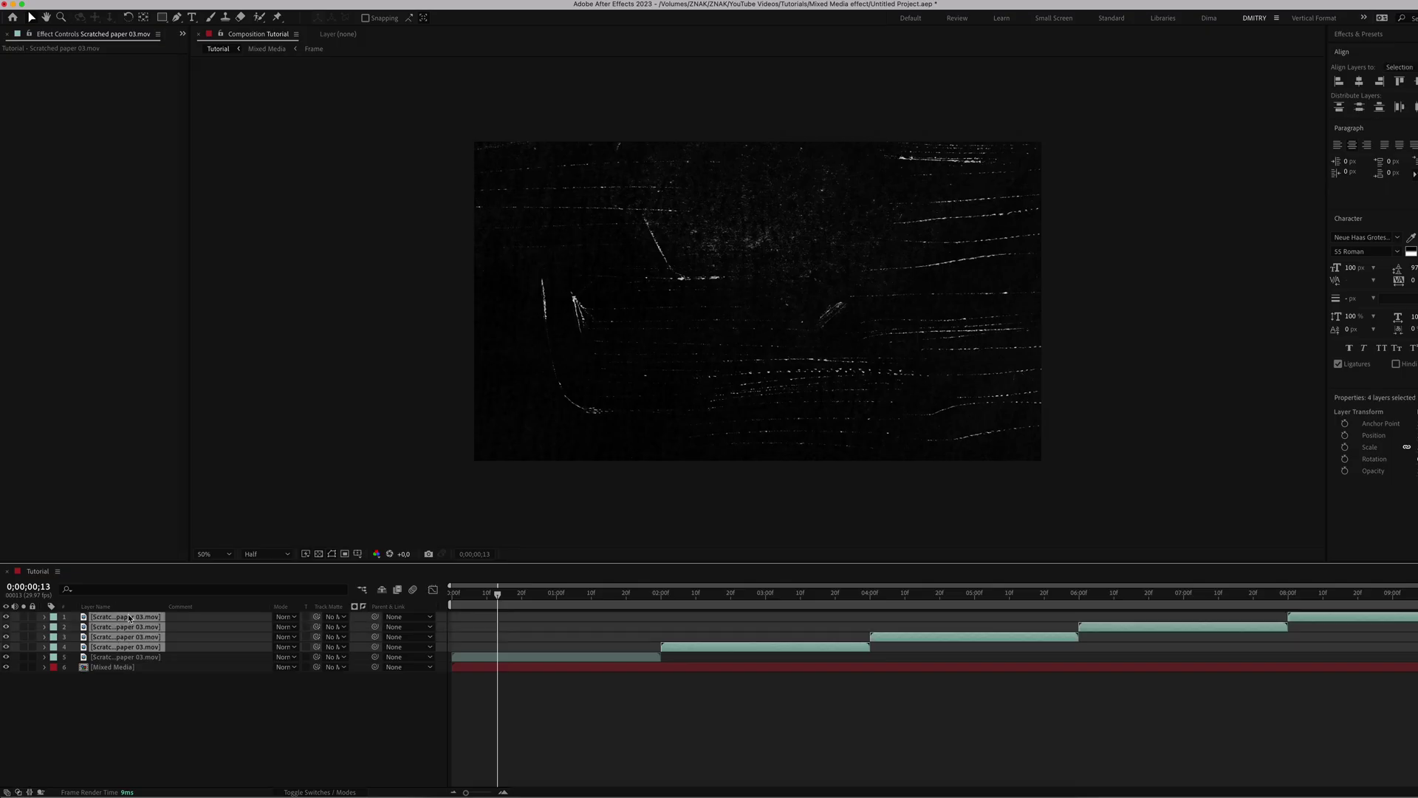
key(super+v)
- Set all five scratched paper layers to Screen blend mode
click(296, 682)
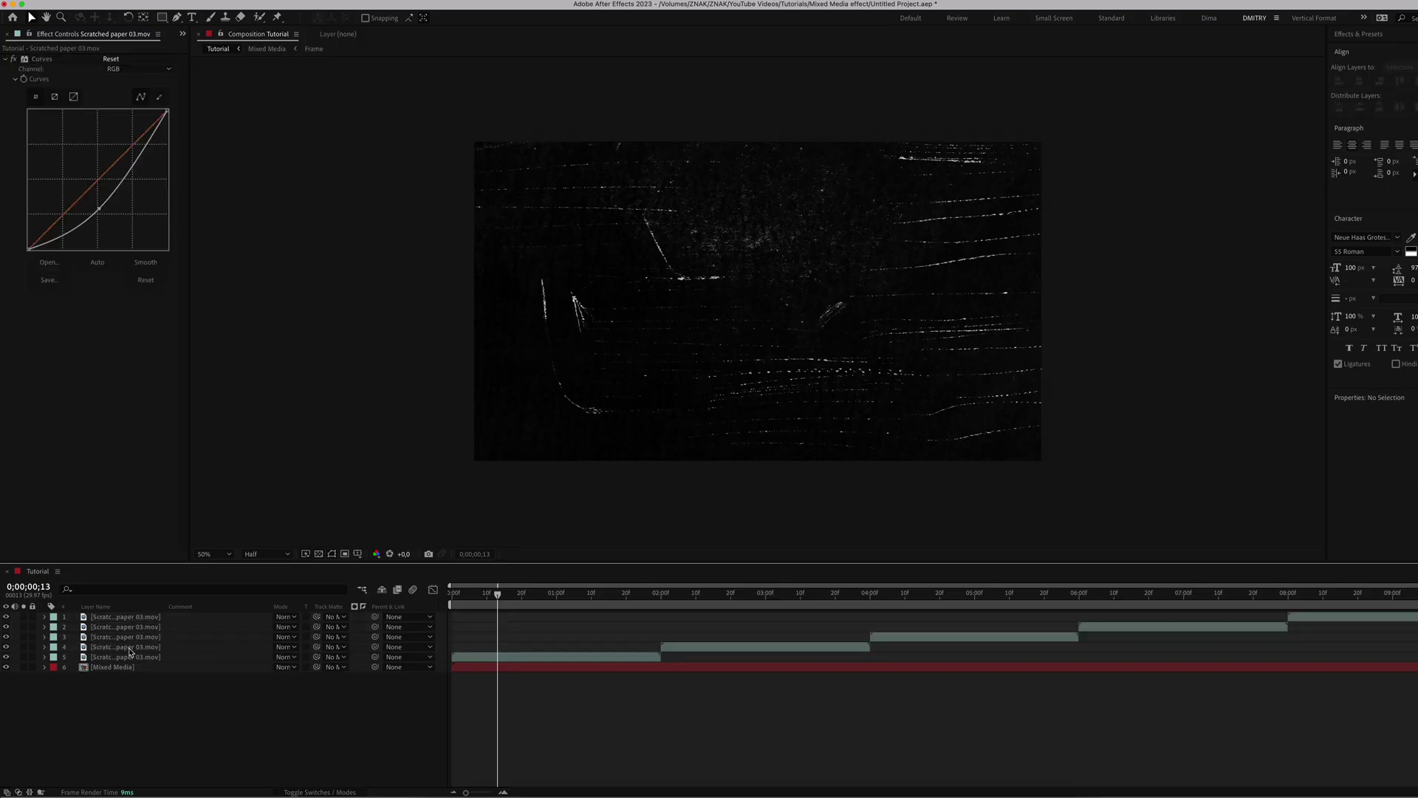
click(124, 656)
shift+click(124, 617)
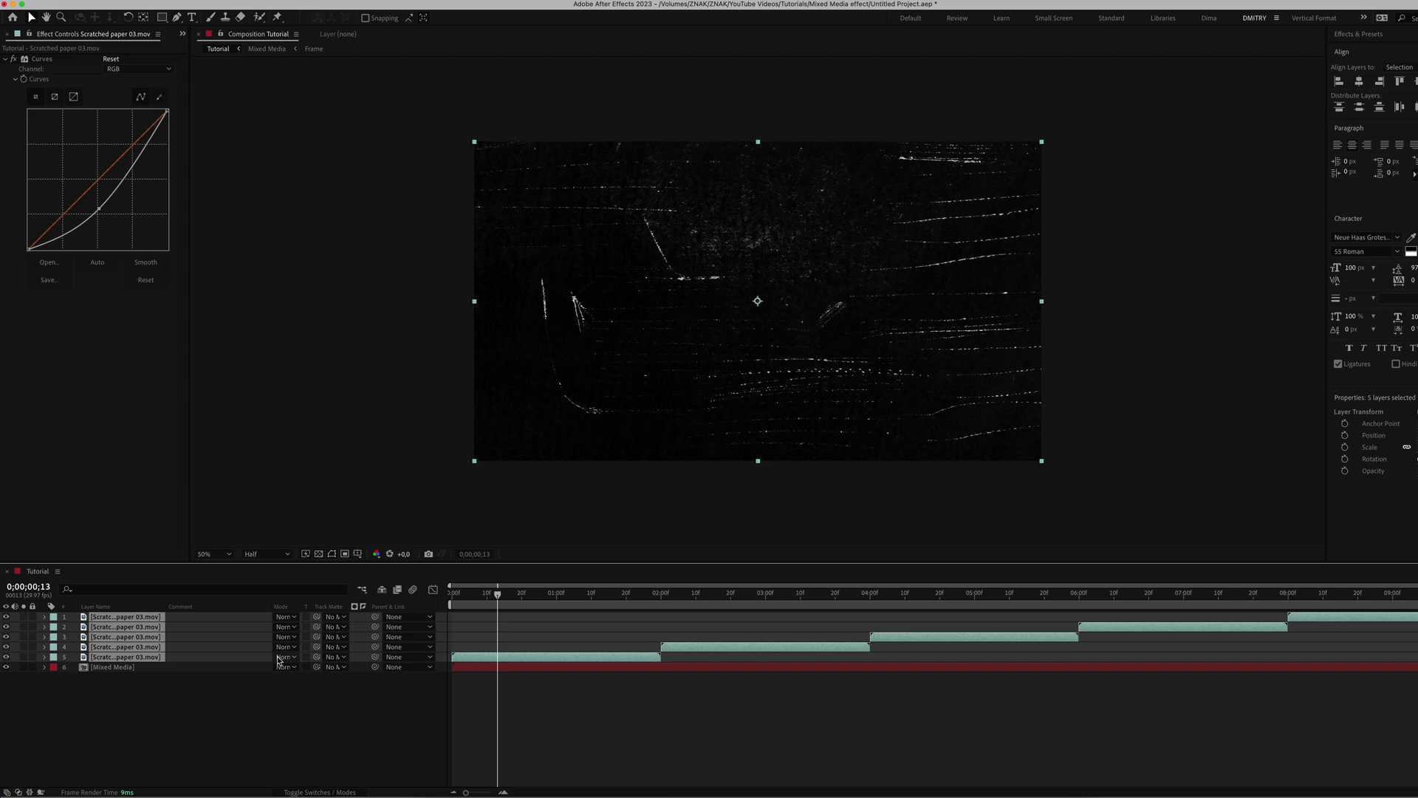
click(278, 660)
click(292, 415)
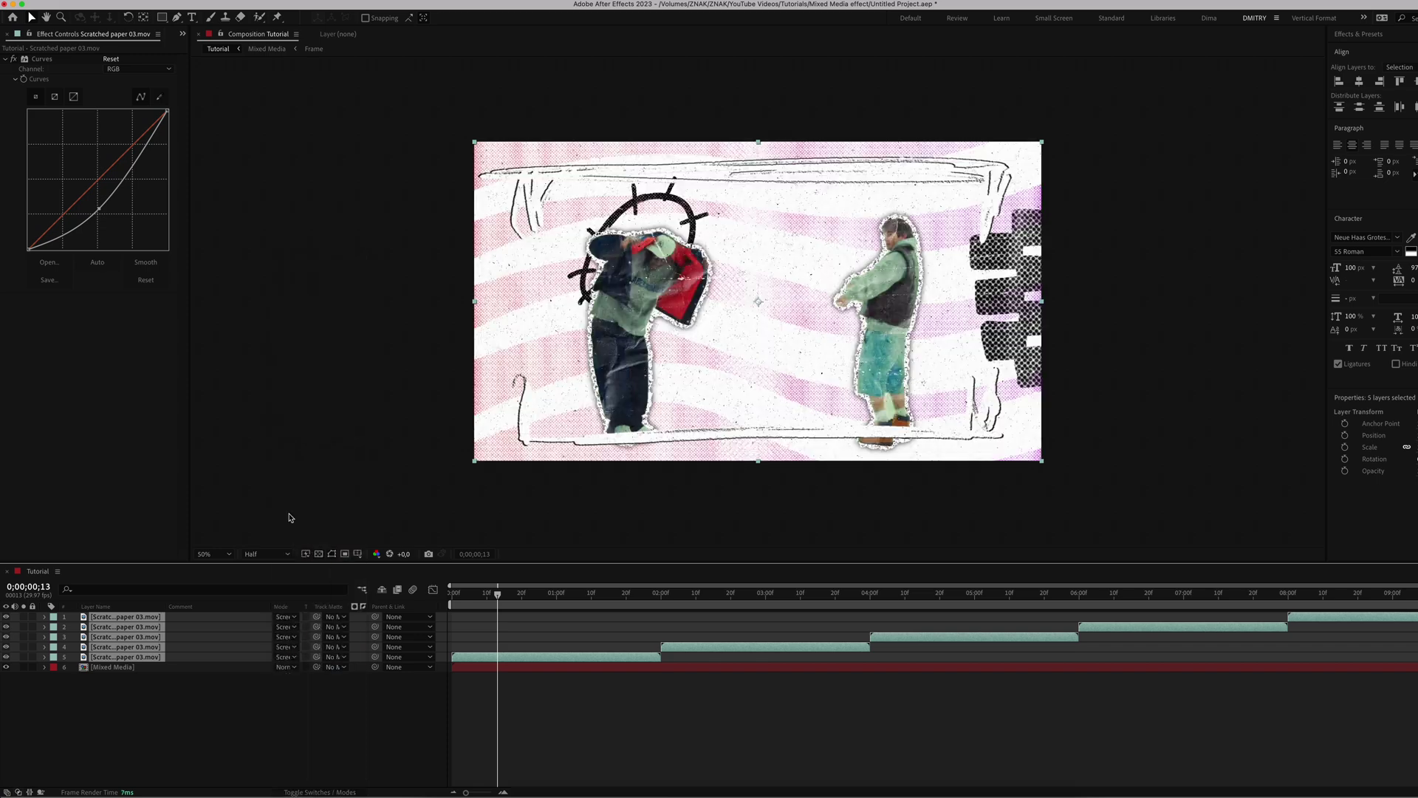
- Add an adjustment layer with a Curves effect
right_click(122, 694)
mouse_move(184, 643)
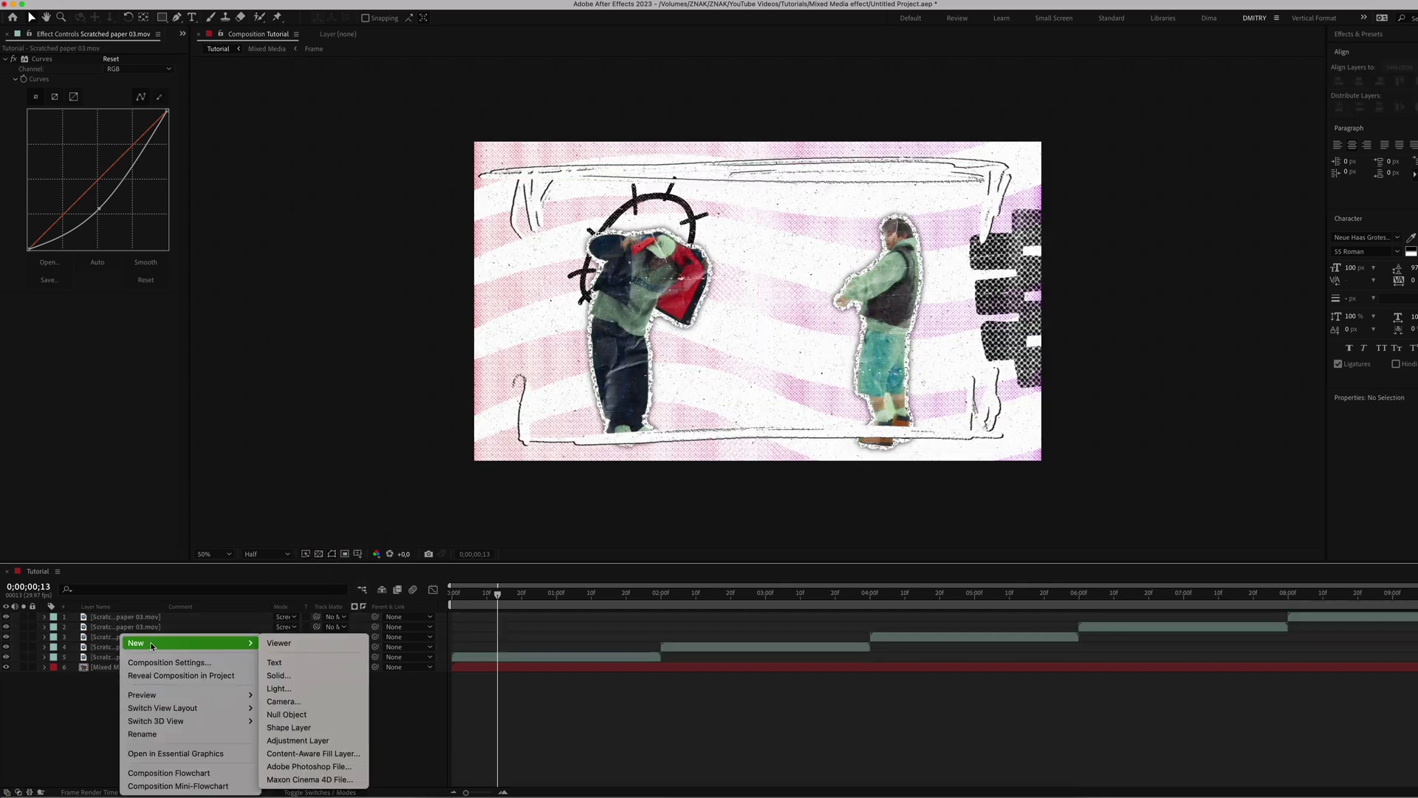
click(295, 740)
key(ctrl+space)
text(curves)
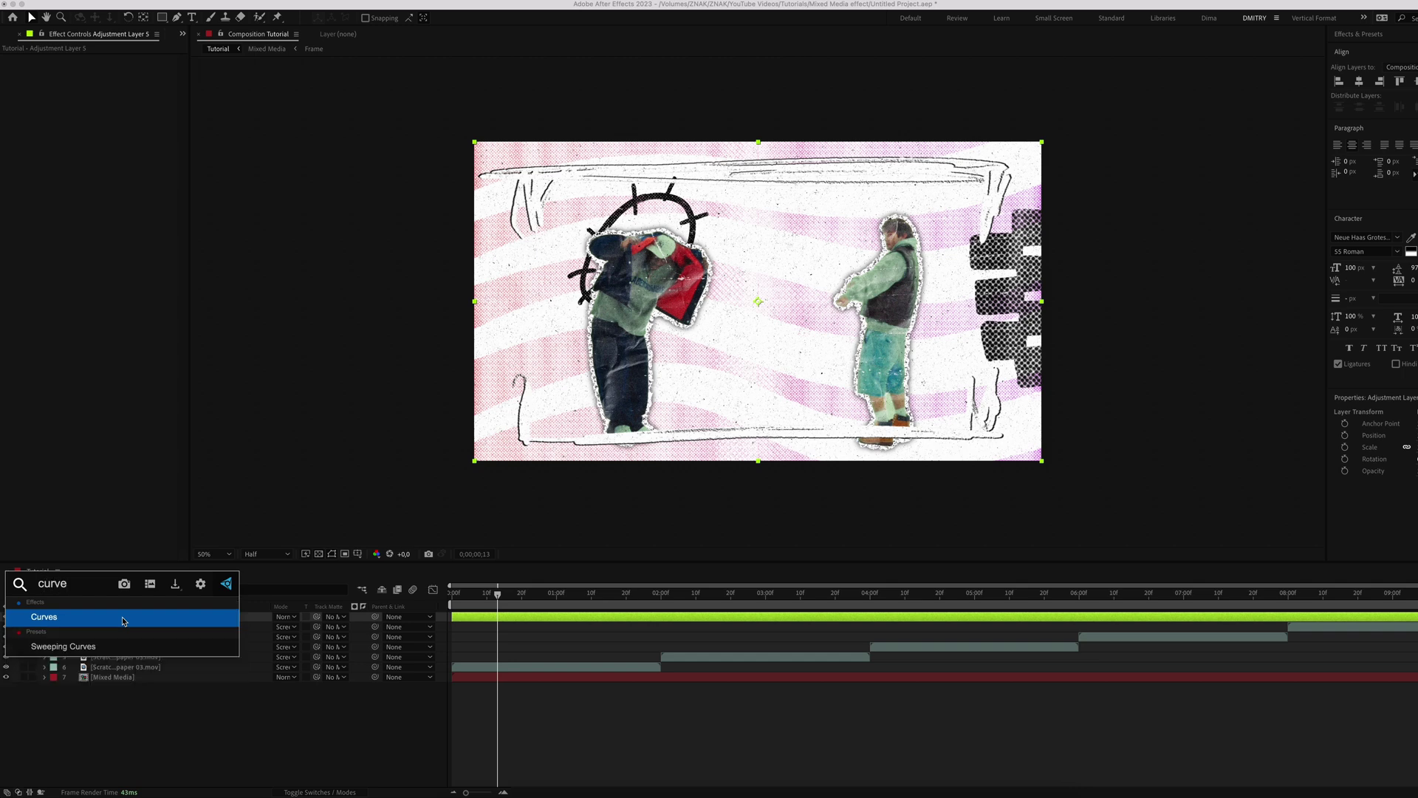
key(Return)
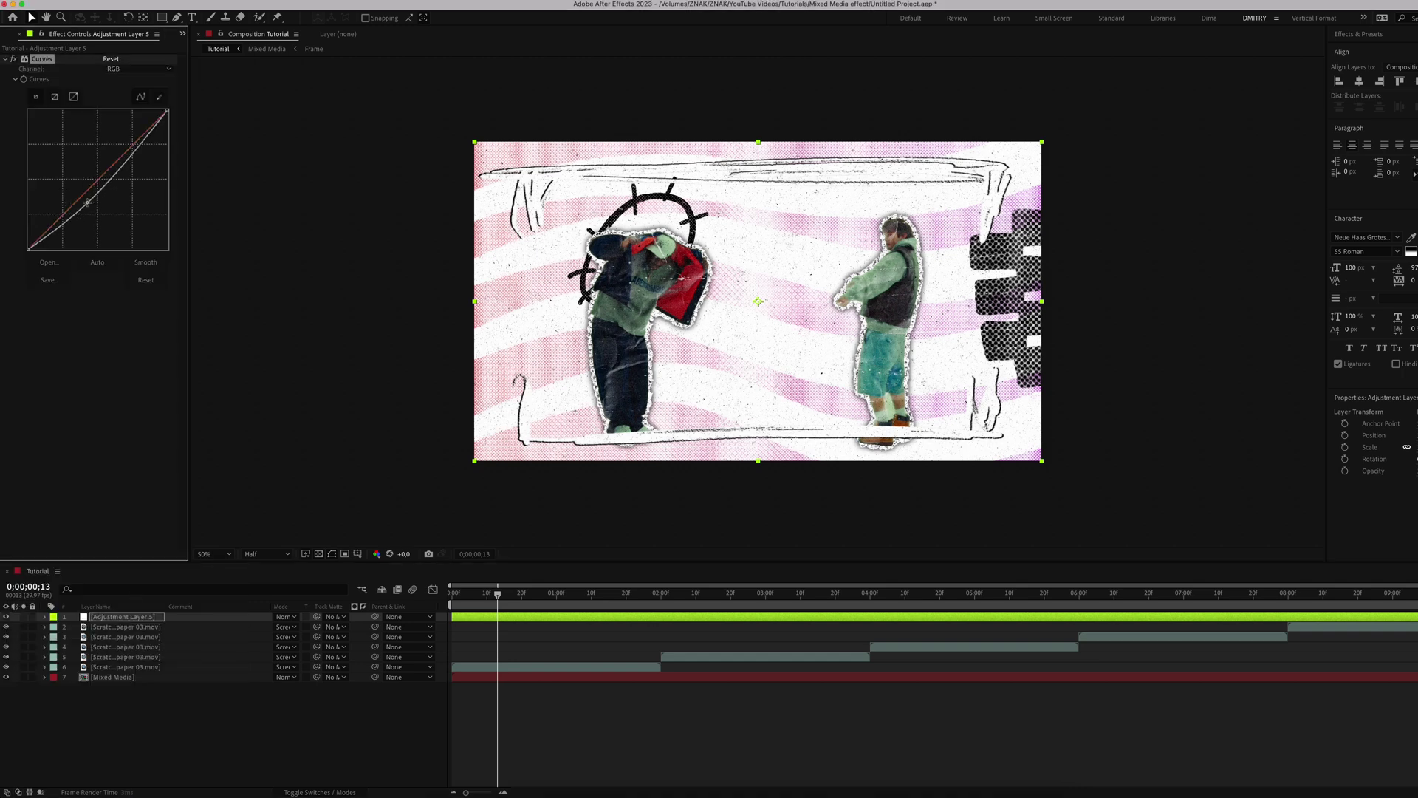
- Add a second adjustment layer with Posterize Time at 8 fps
right_click(140, 694)
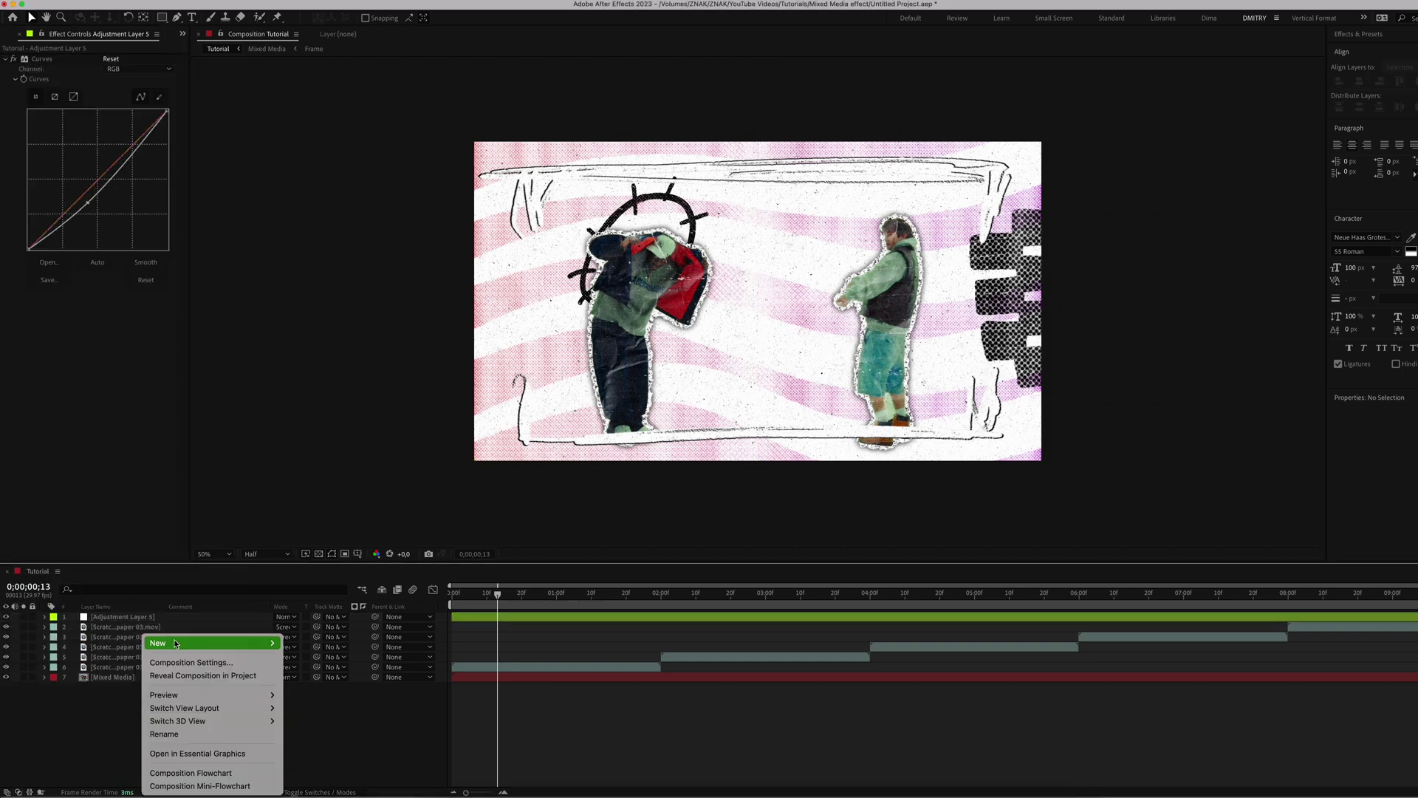
mouse_move(185, 642)
click(295, 740)
key(ctrl+space)
text(post)
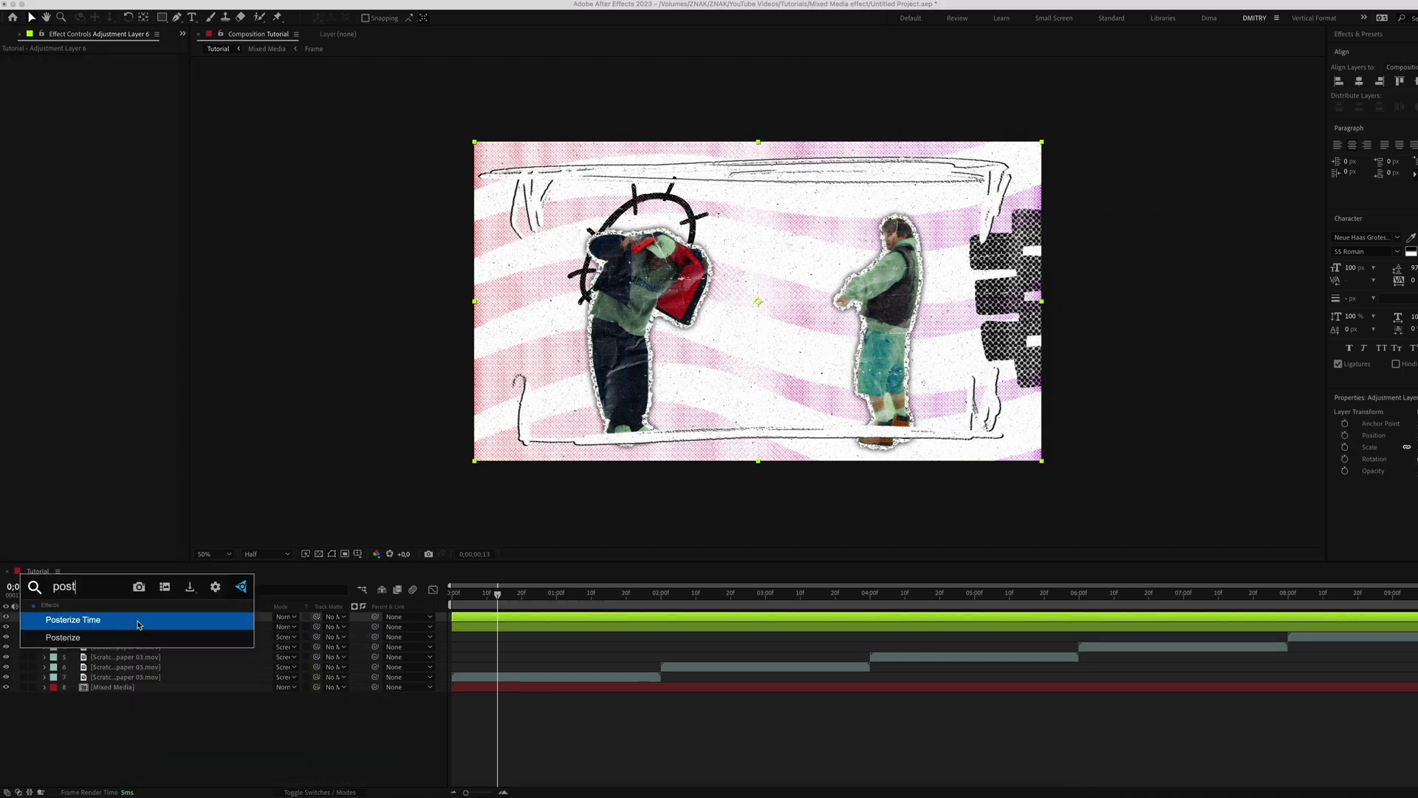
key(Return)
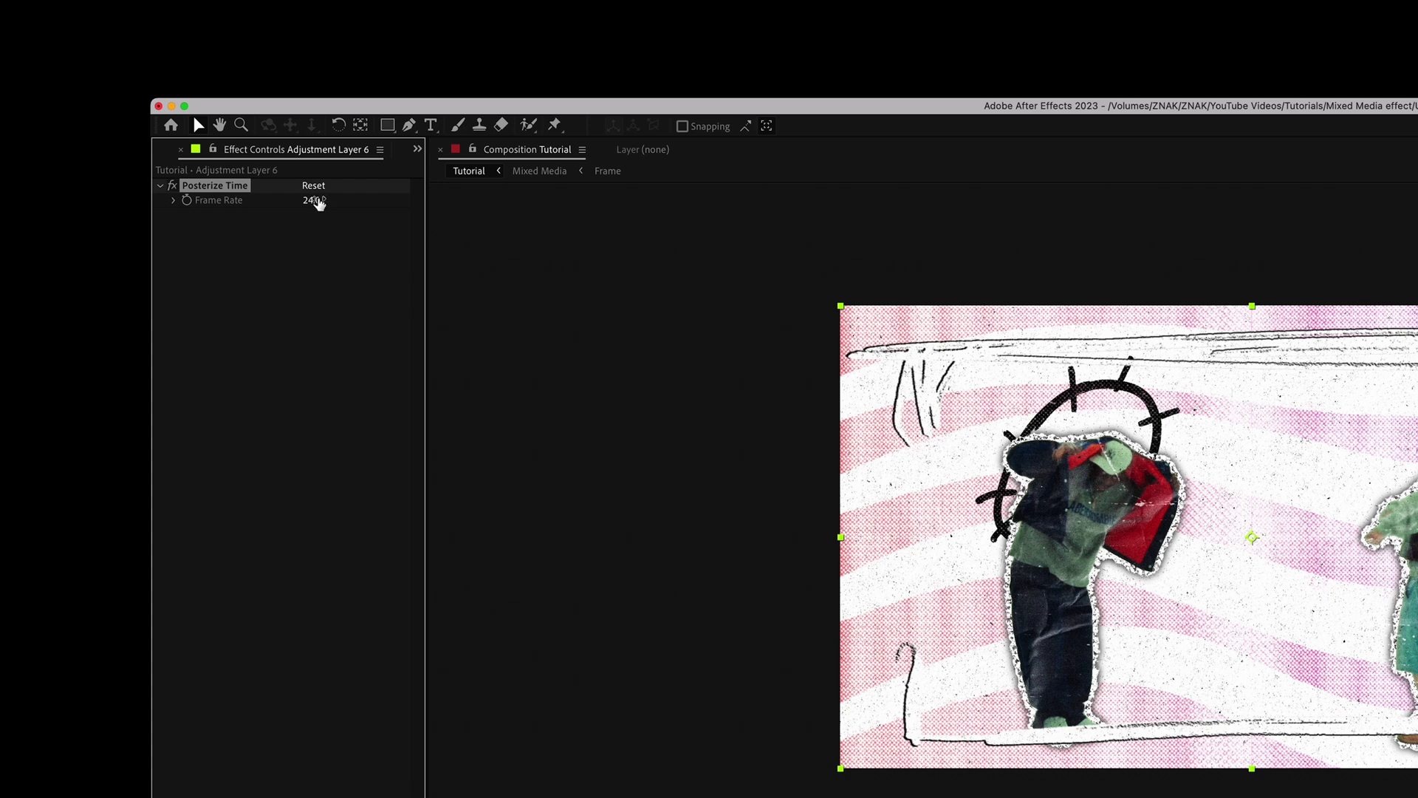
click(314, 201)
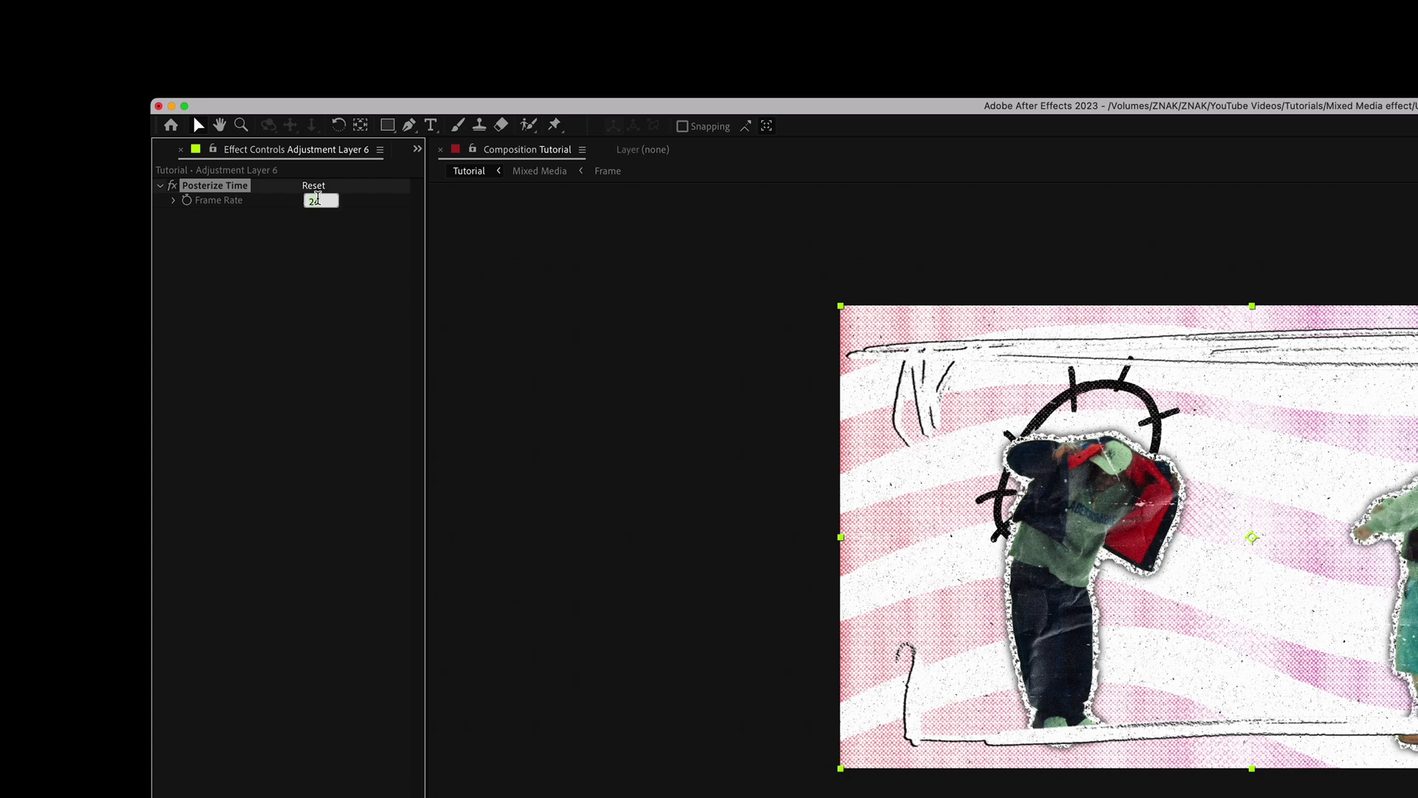
- Add Transform and give its Position the expression posterizeTime(8); wiggle(20,5)
key(ctrl+space)
text(t)
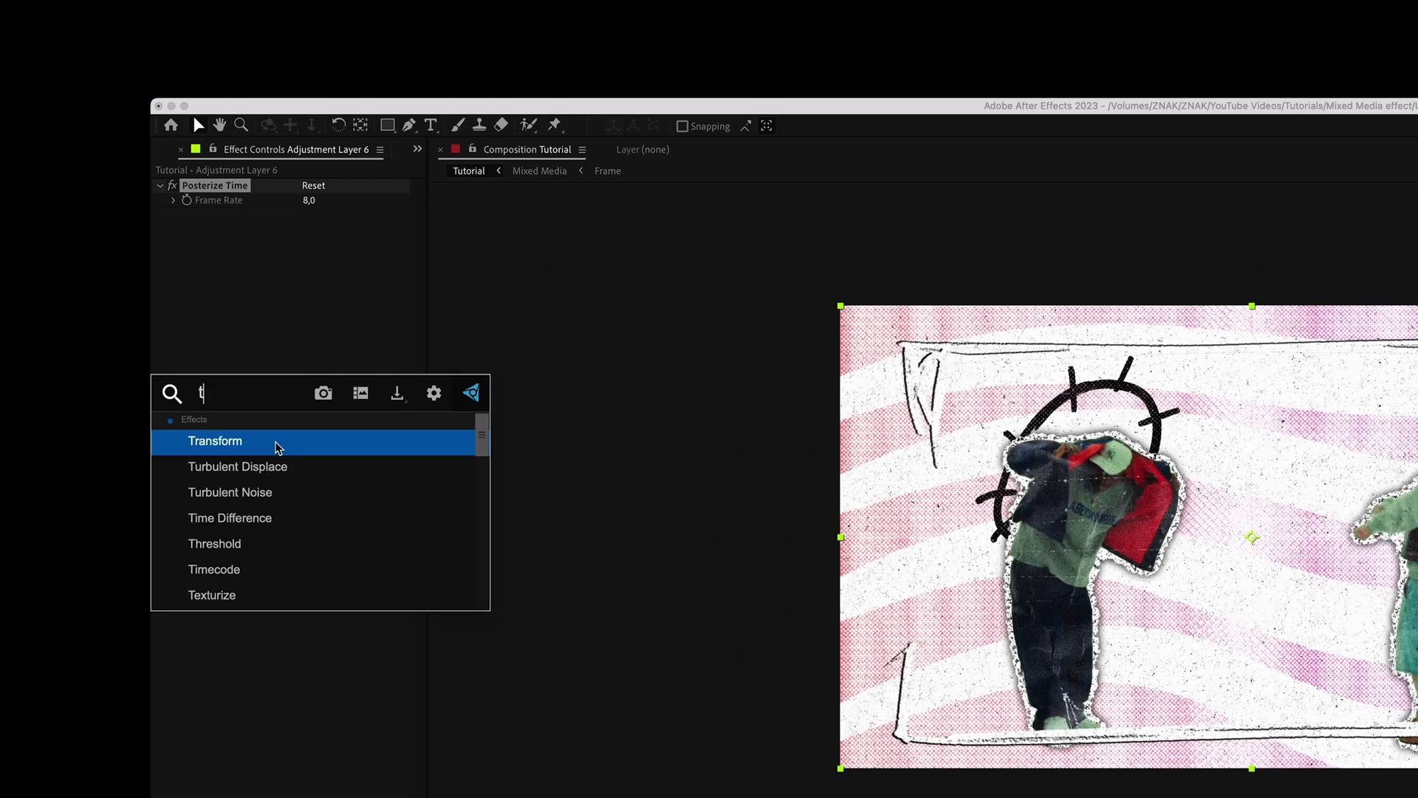
key(Return)
alt+click(187, 244)
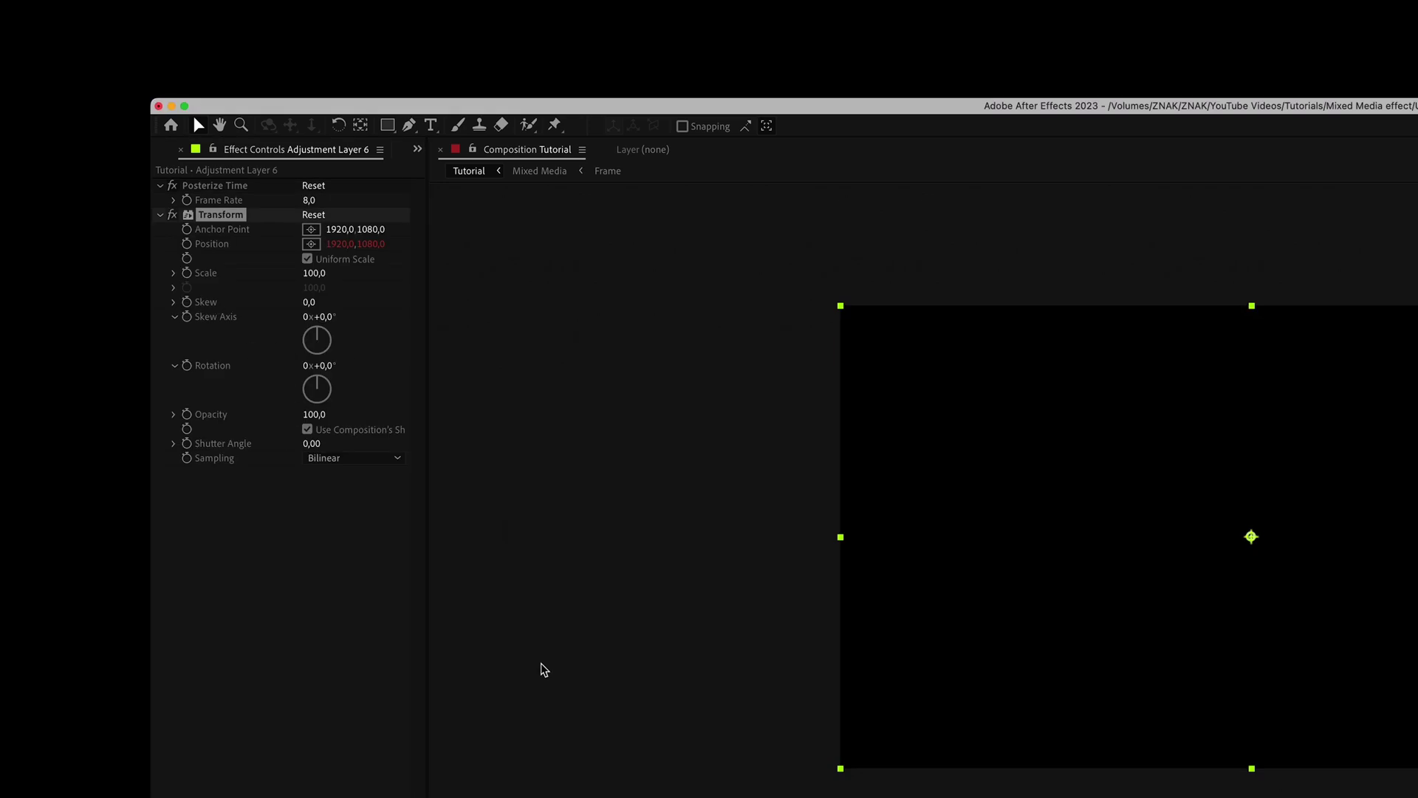
text(poster)
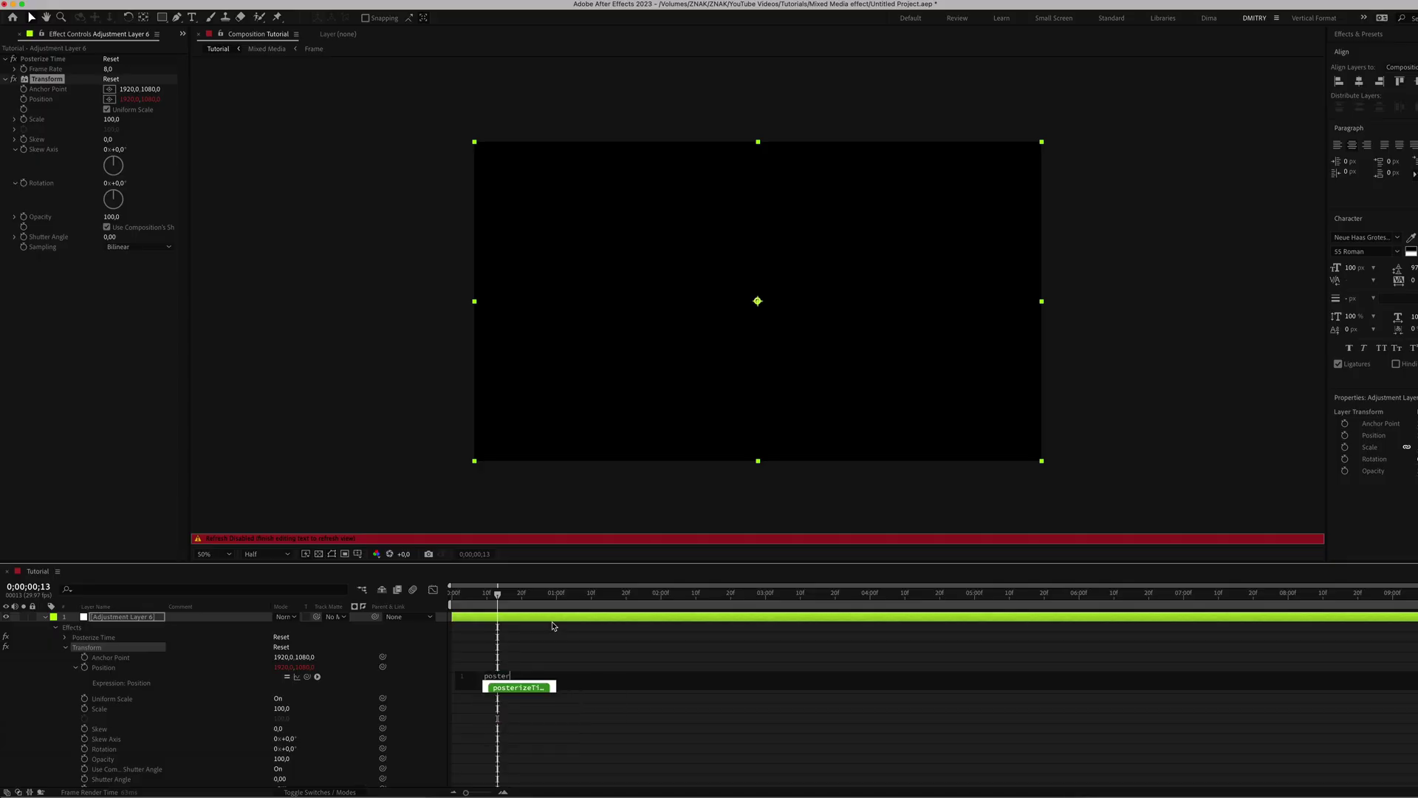
text();)
key(Return)
text(wiggle(20,5)
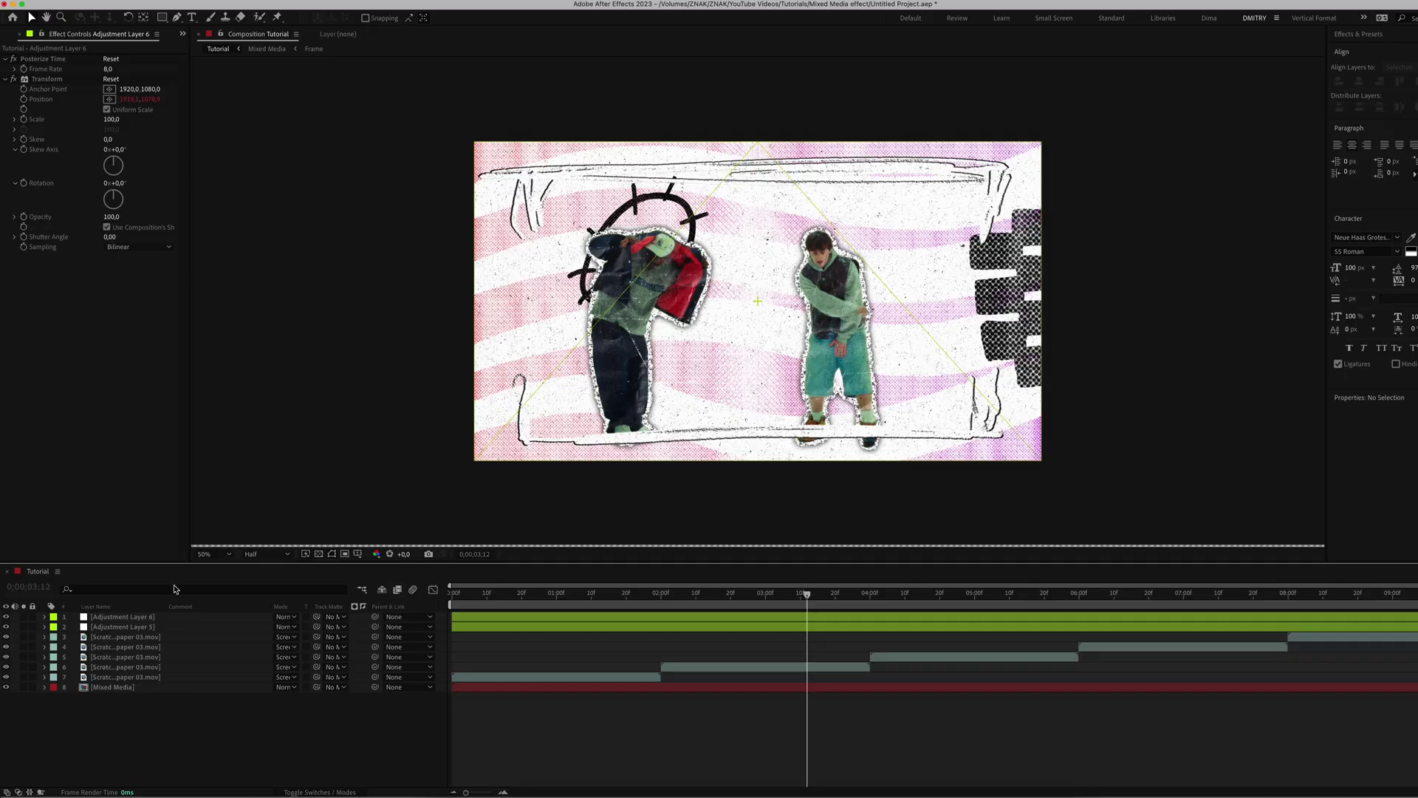
- Open the Mixed Media composition and choose the Ellipse Tool with fill options
click(116, 689)
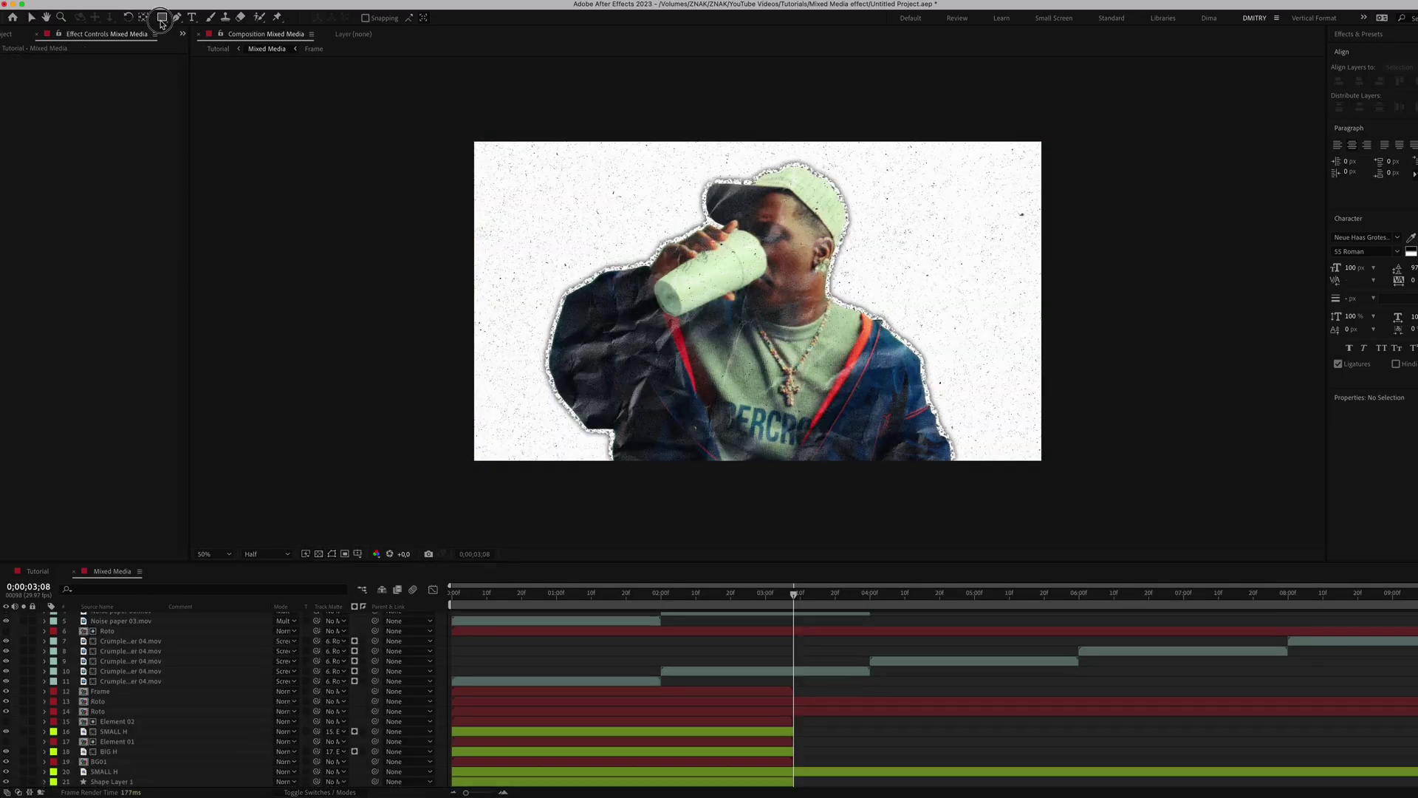
click(162, 18)
click(214, 42)
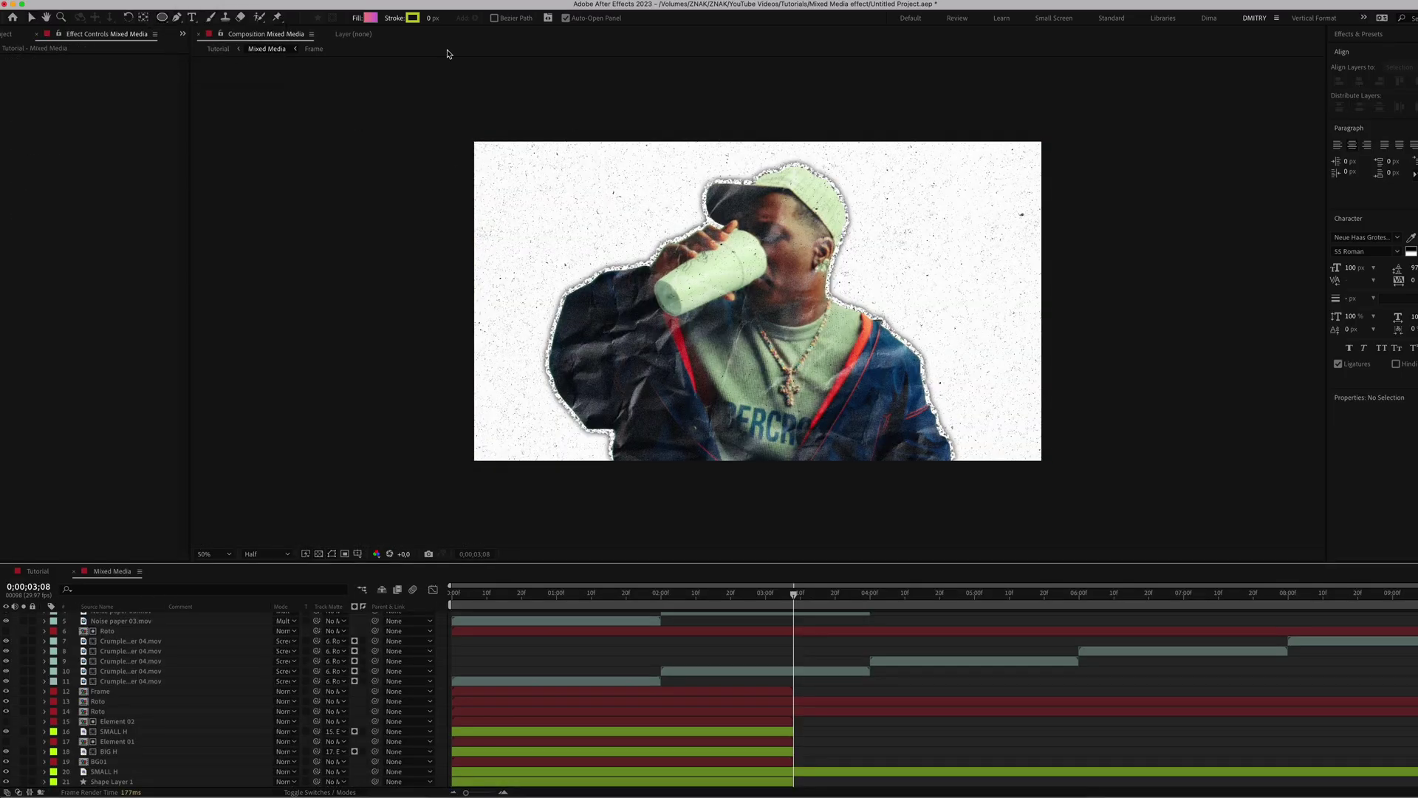
click(357, 18)
- Draw a purple circle over the man and shift its hue toward blue
click(792, 333)
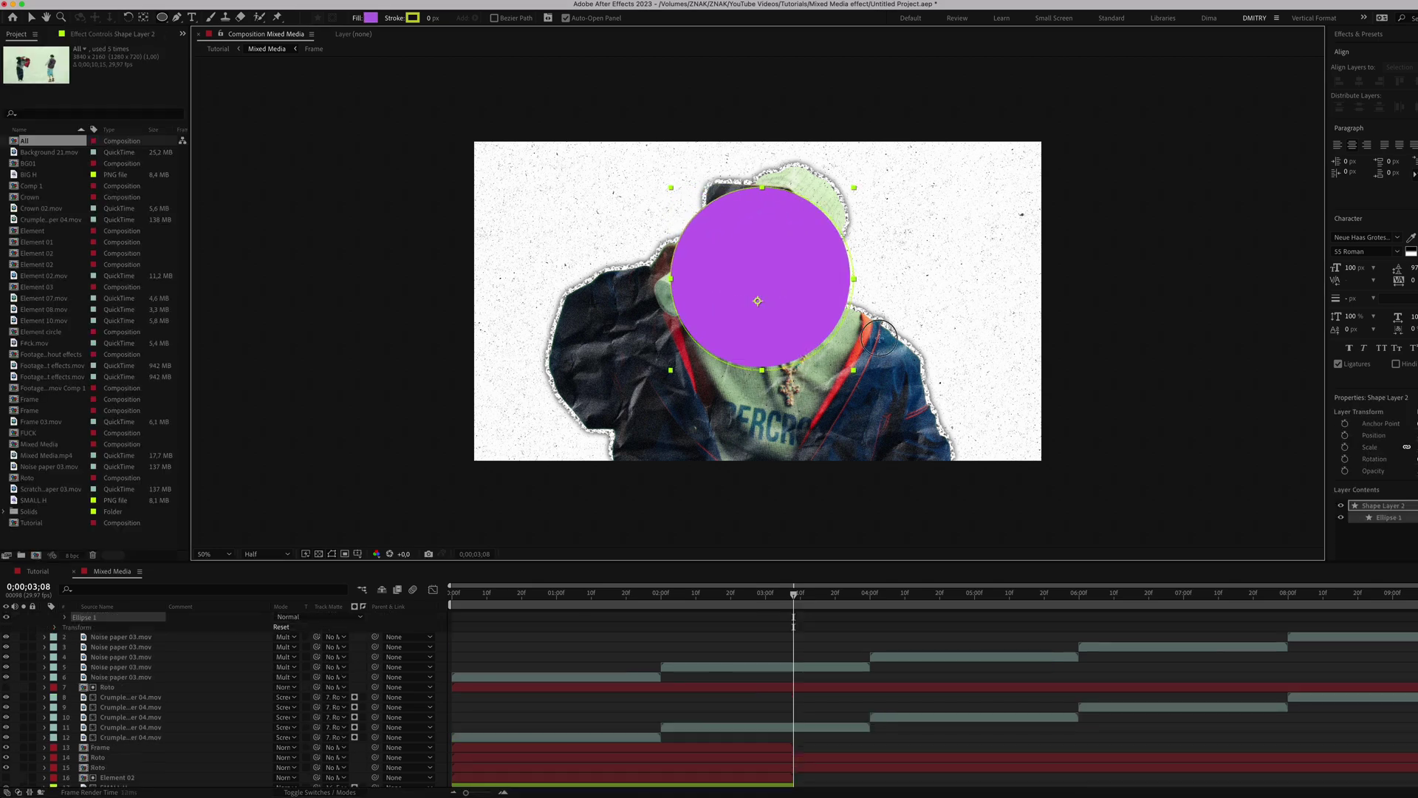
drag(851, 367, 932, 449)
click(370, 18)
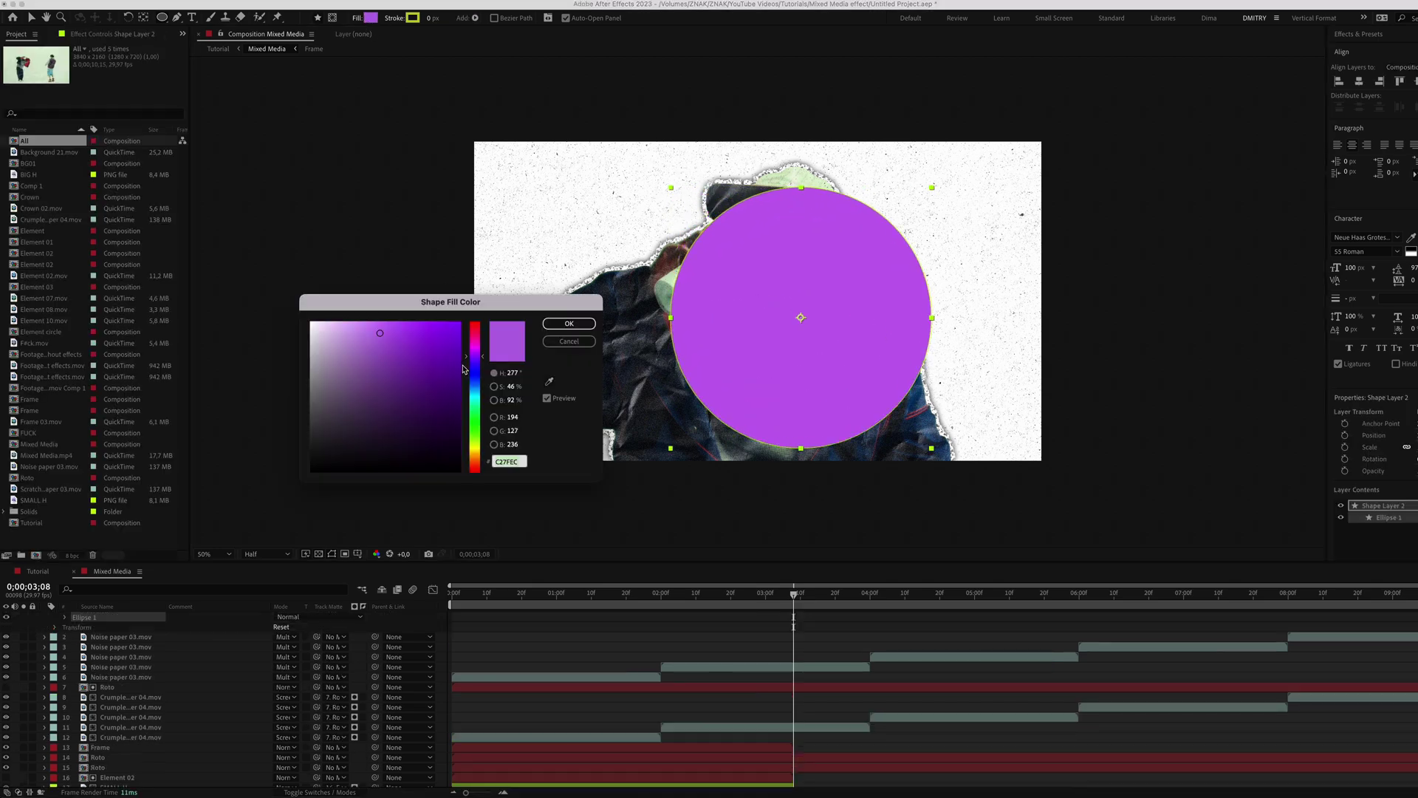
drag(474, 357, 474, 365)
- Move the circle below the Roto layers, blur it 145 without edge repeat, and add Crown 02.mov
drag(126, 617, 136, 742)
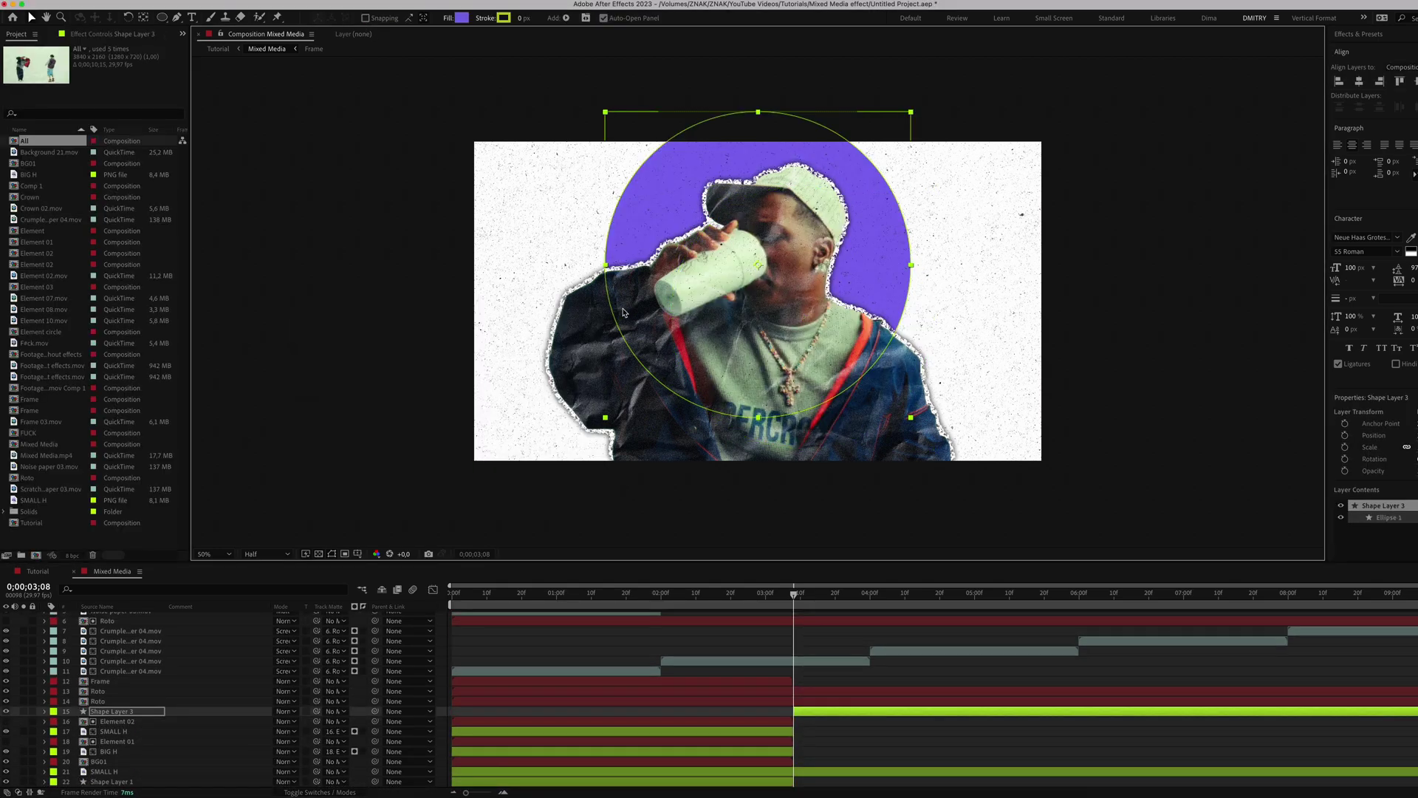
key(ctrl+space)
text(gaussian blur)
key(Return)
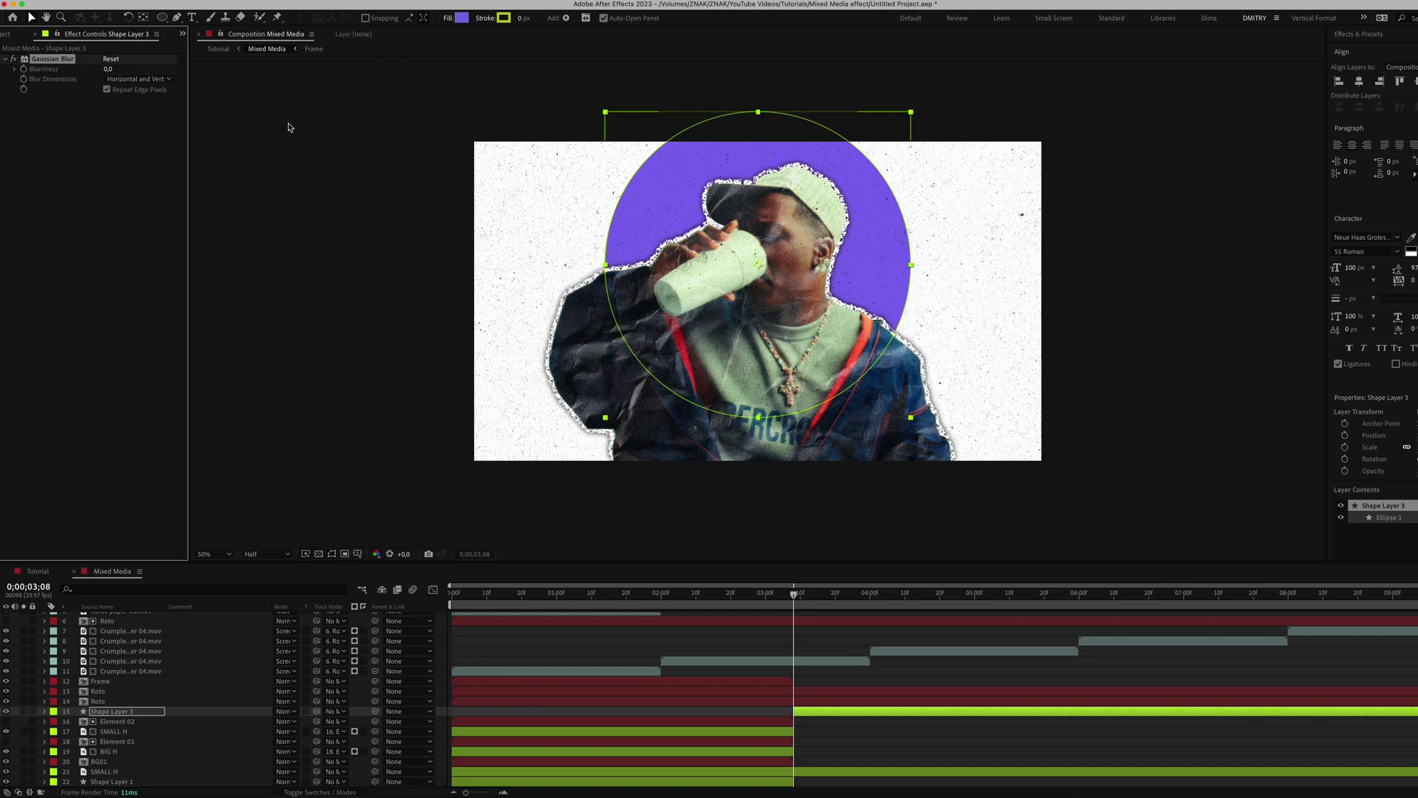
text(145)
key(Return)
key(slash)
click(122, 91)
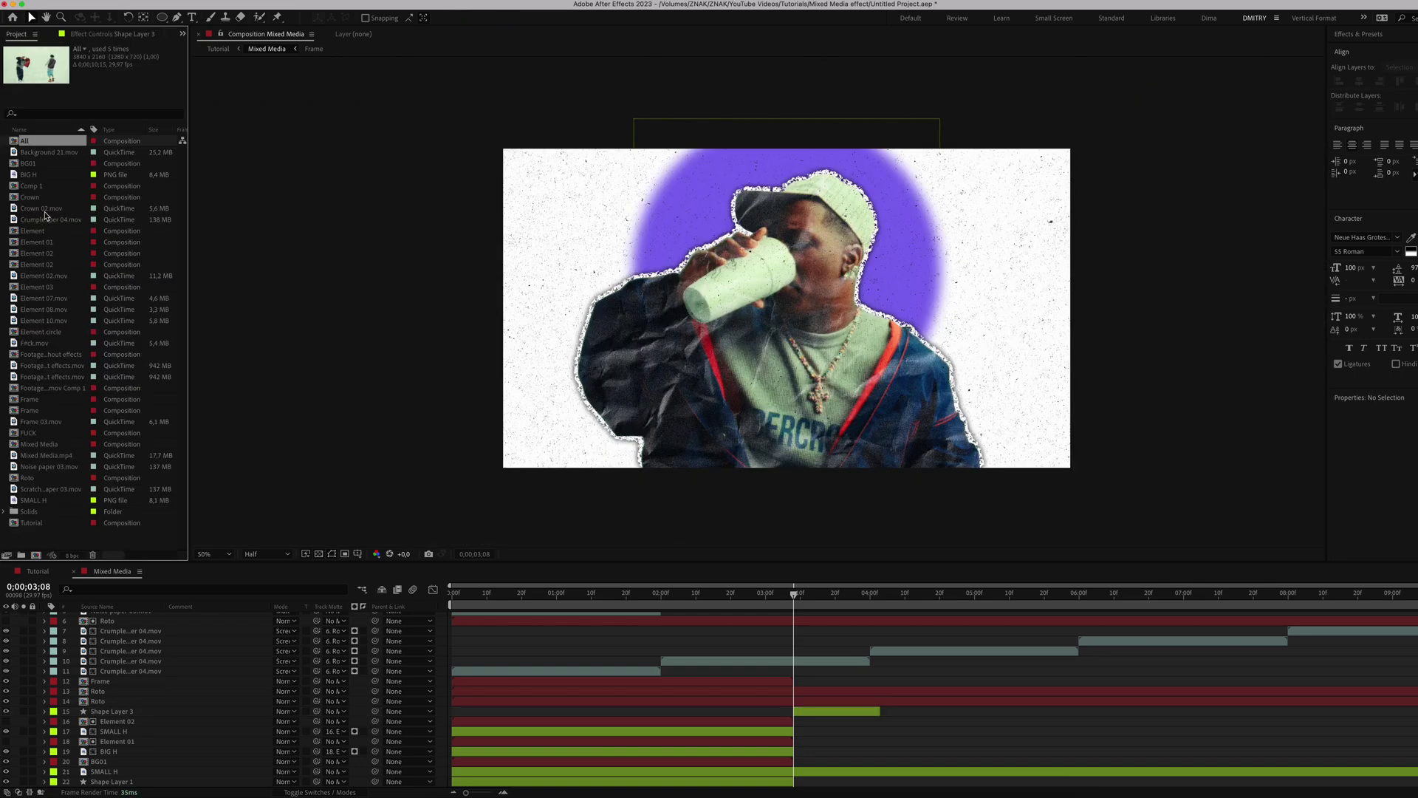
drag(44, 208, 157, 686)
- Start the crown at the playhead, duplicate, pre-compose as Crown, then place it upright on the cap
drag(474, 693, 816, 691)
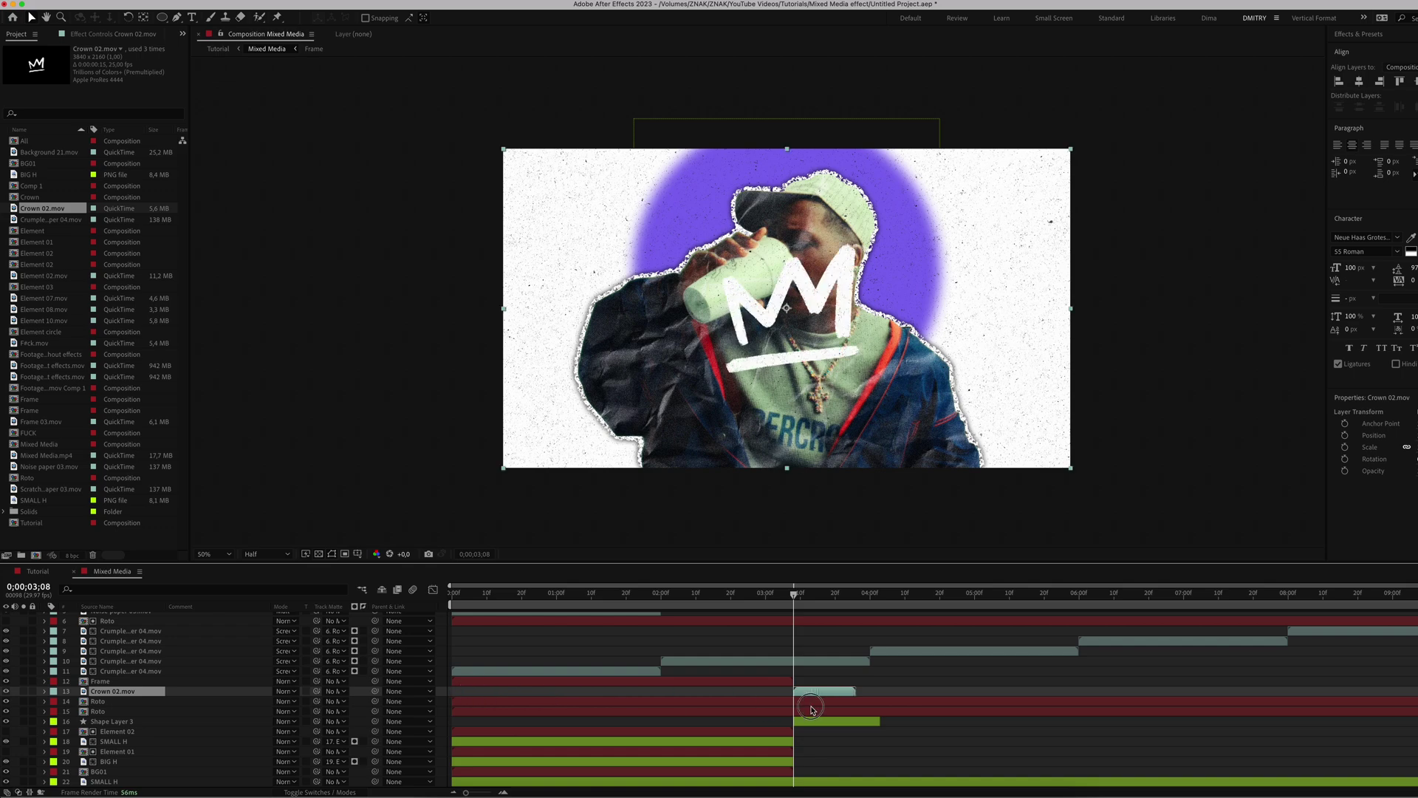
key(super+d)
right_click(831, 705)
click(868, 714)
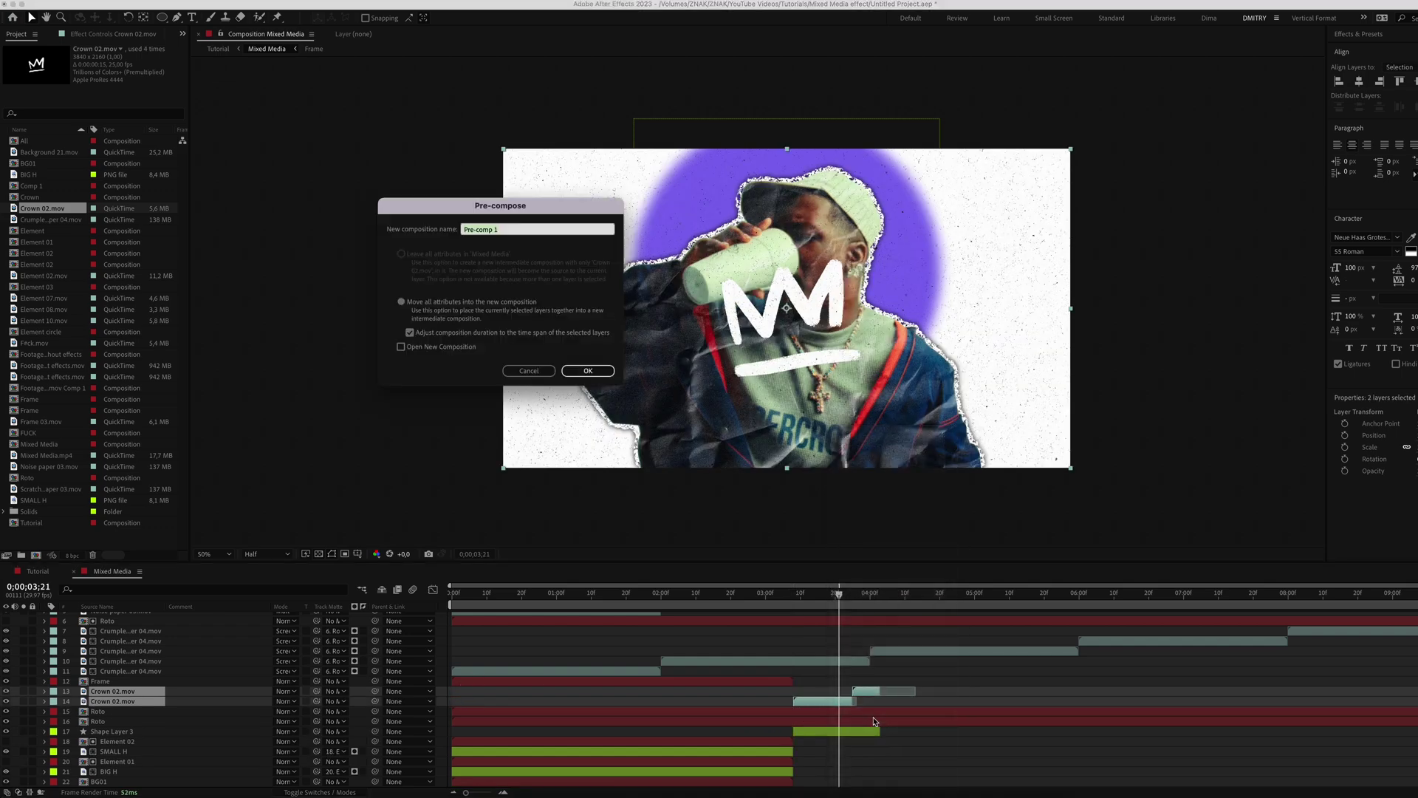
text(Crown)
key(Return)
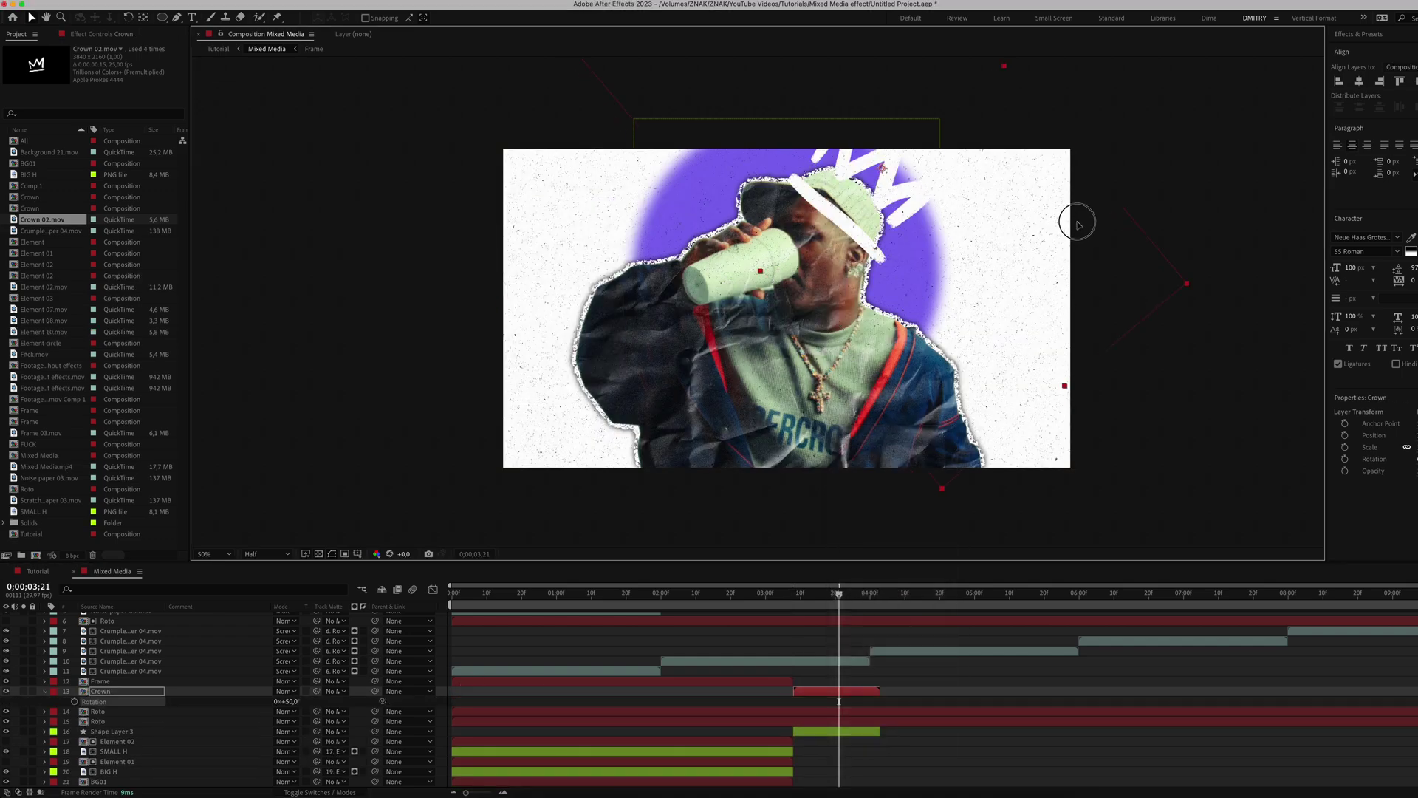
drag(1076, 221, 1070, 248)
drag(1190, 306, 962, 256)
- Add SMALL H with Crown as its track matte and a black Fill effect
drag(37, 511, 118, 696)
click(332, 701)
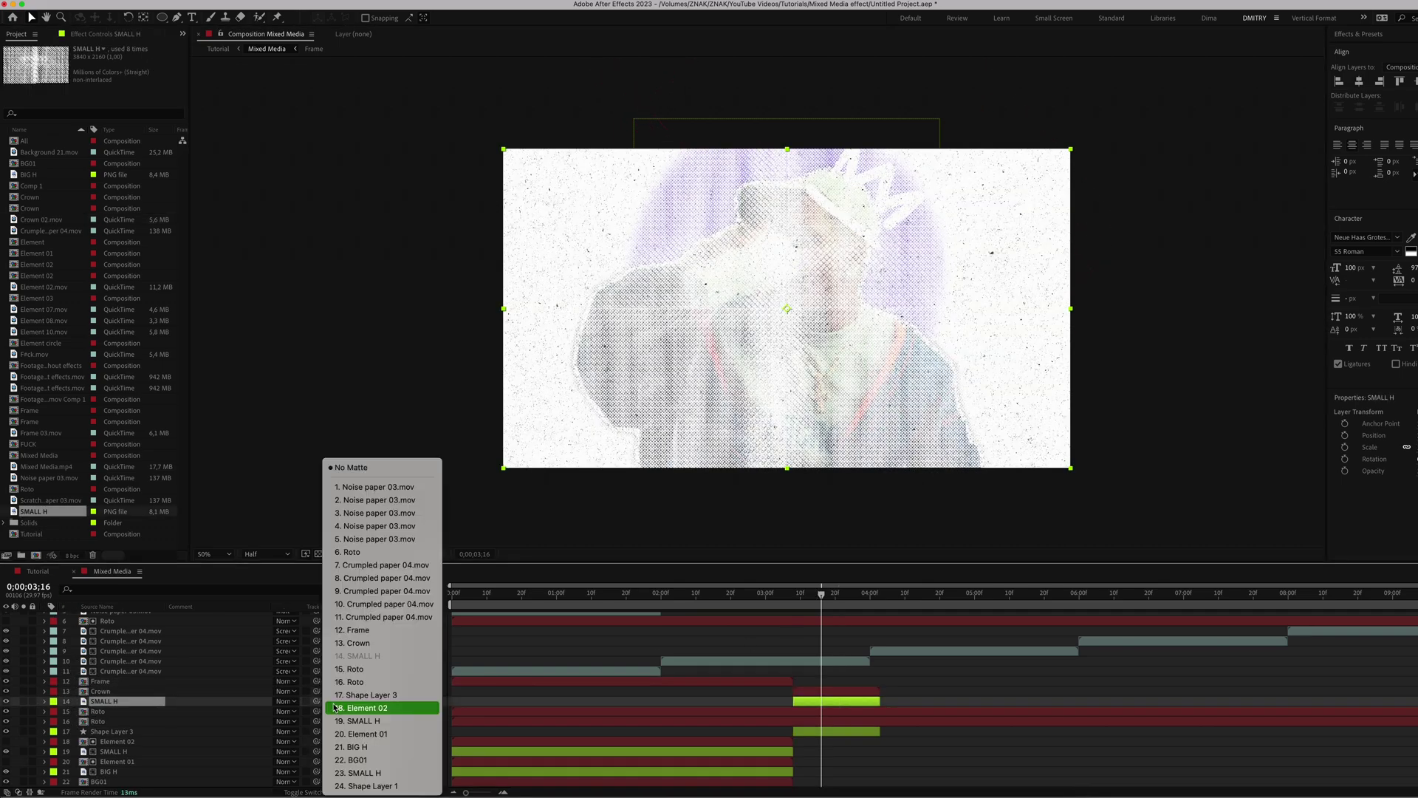
click(361, 644)
key(ctrl+space)
text(fill)
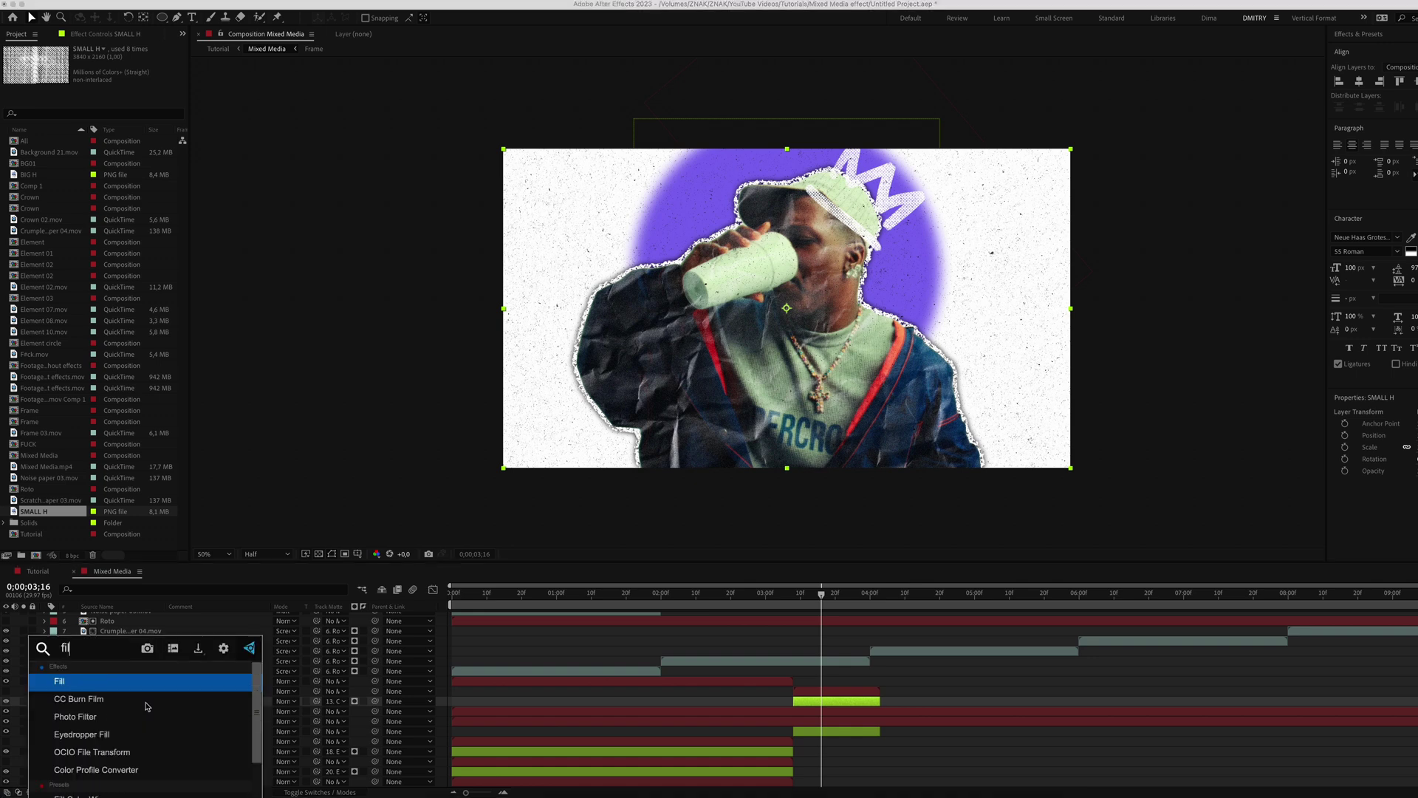
key(Return)
click(110, 88)
drag(374, 397, 308, 474)
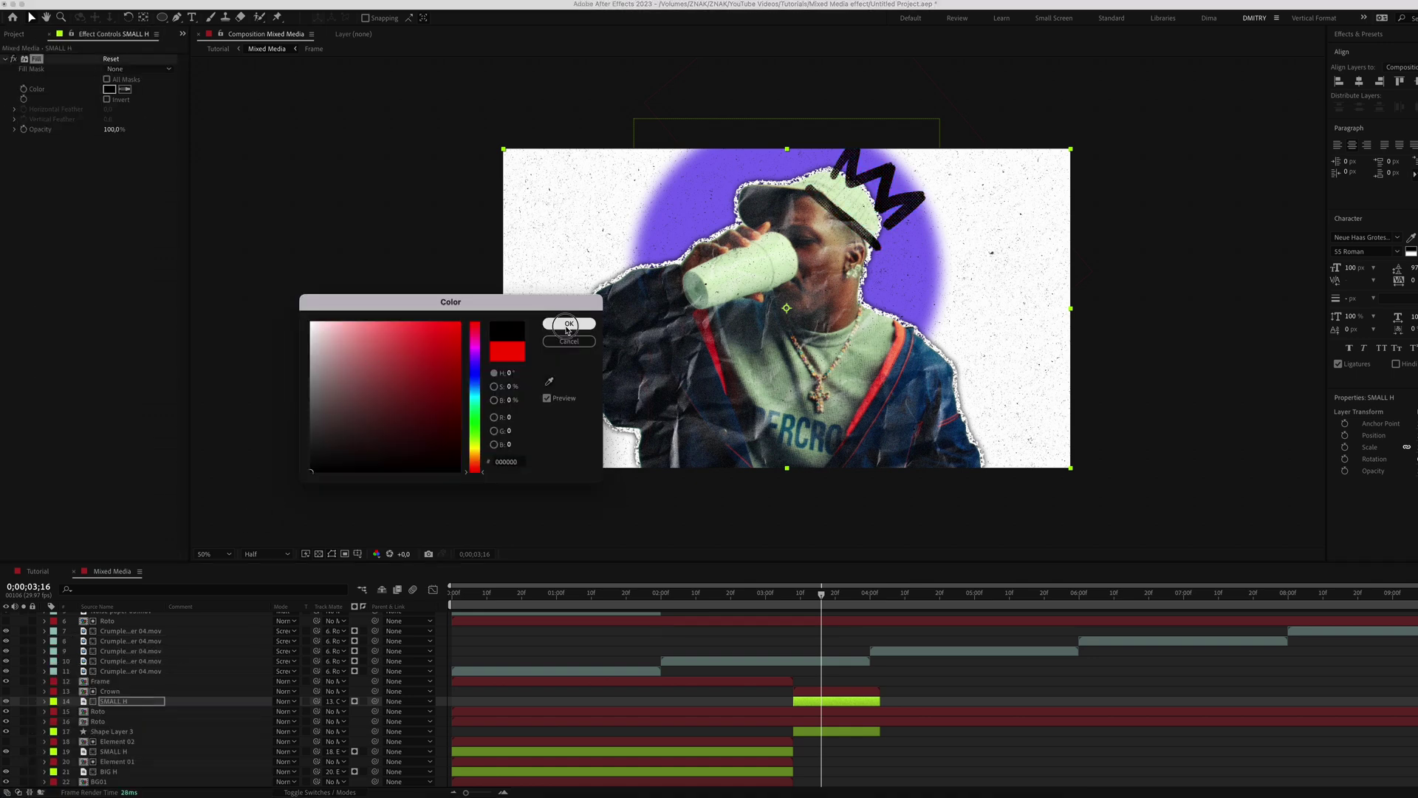
click(568, 324)
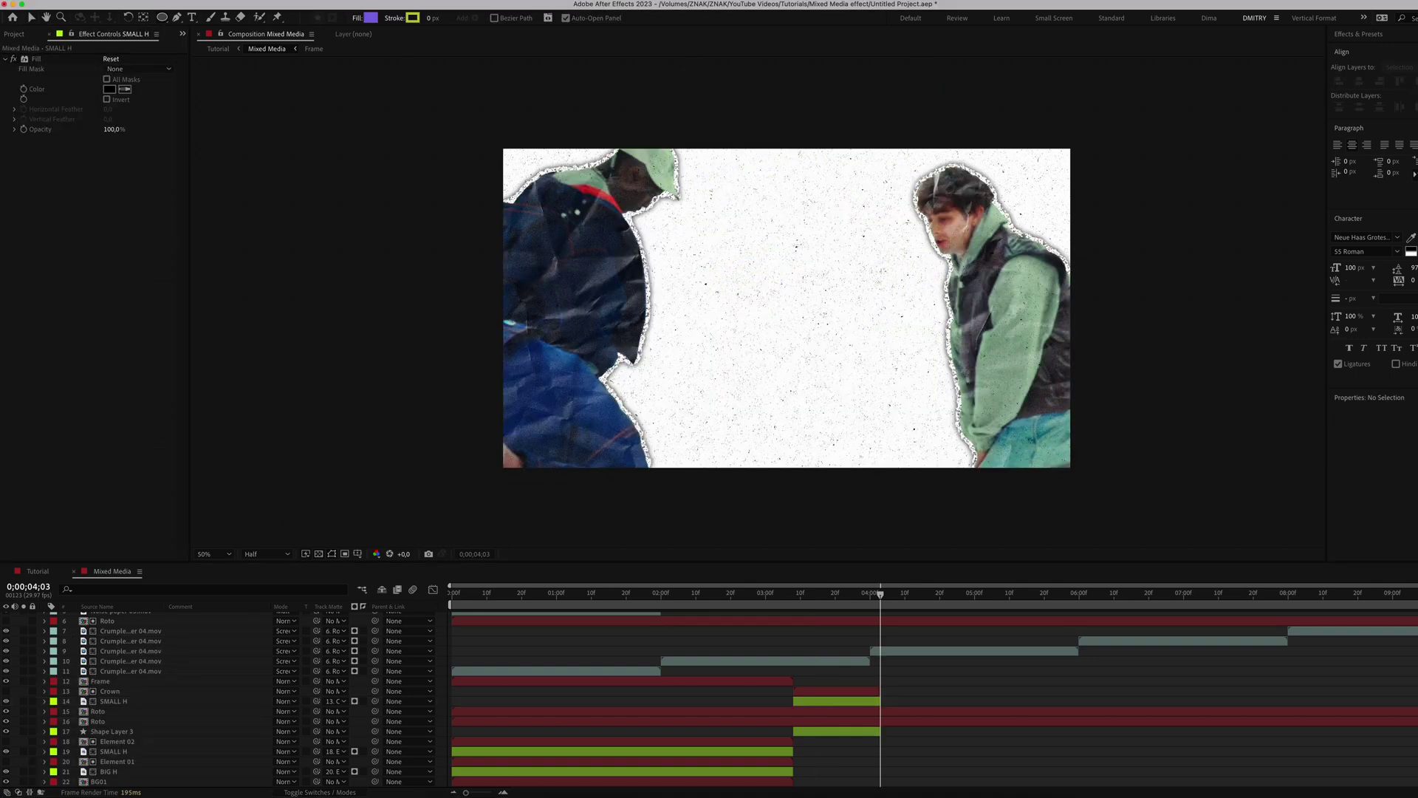
- Change the fill colour for new shapes to purple
click(371, 17)
drag(477, 364, 480, 356)
click(578, 323)
- Draw a wide purple ellipse across the bottom, split it at the playhead, and delete the earlier part
drag(497, 492, 1131, 350)
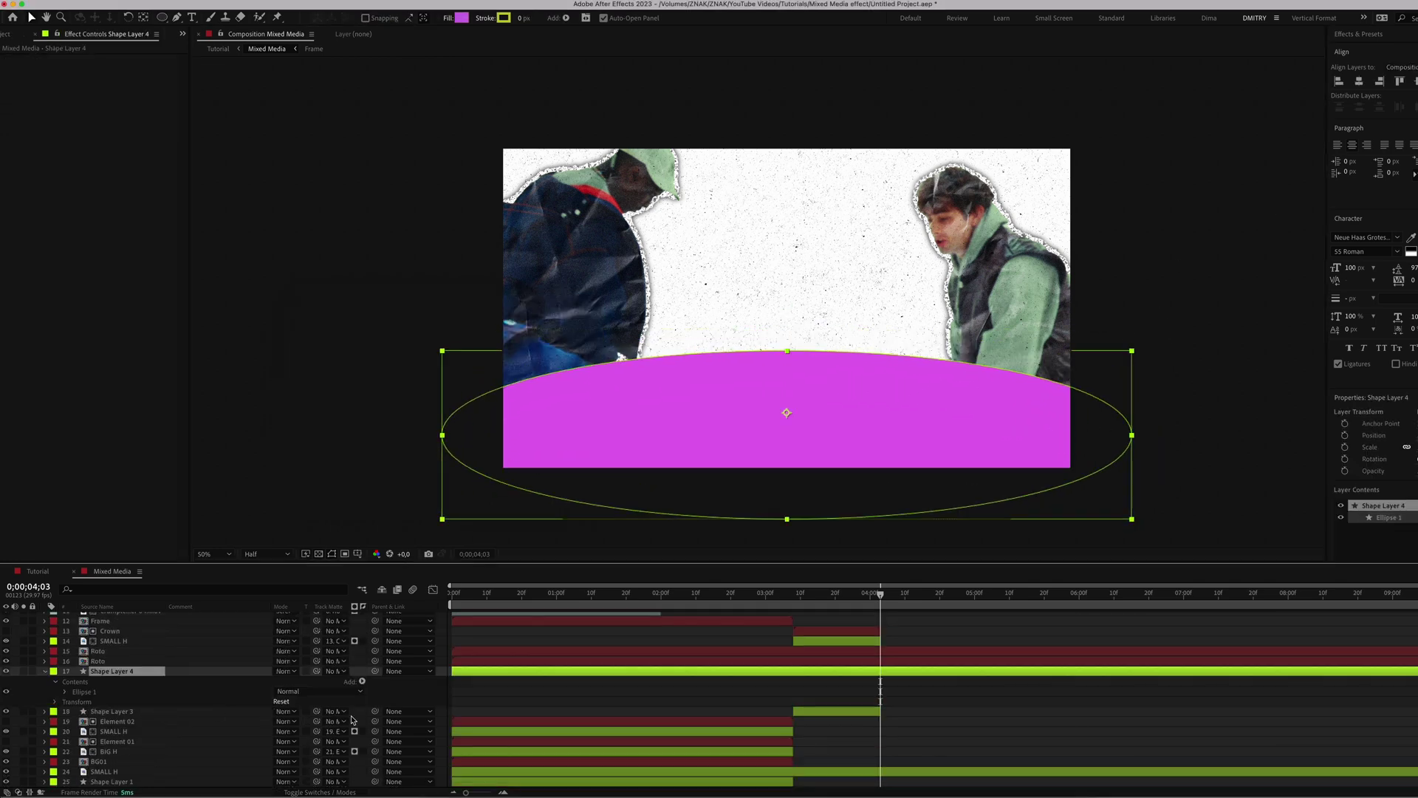
key(super+shift+d)
click(839, 681)
key(Delete)
click(901, 703)
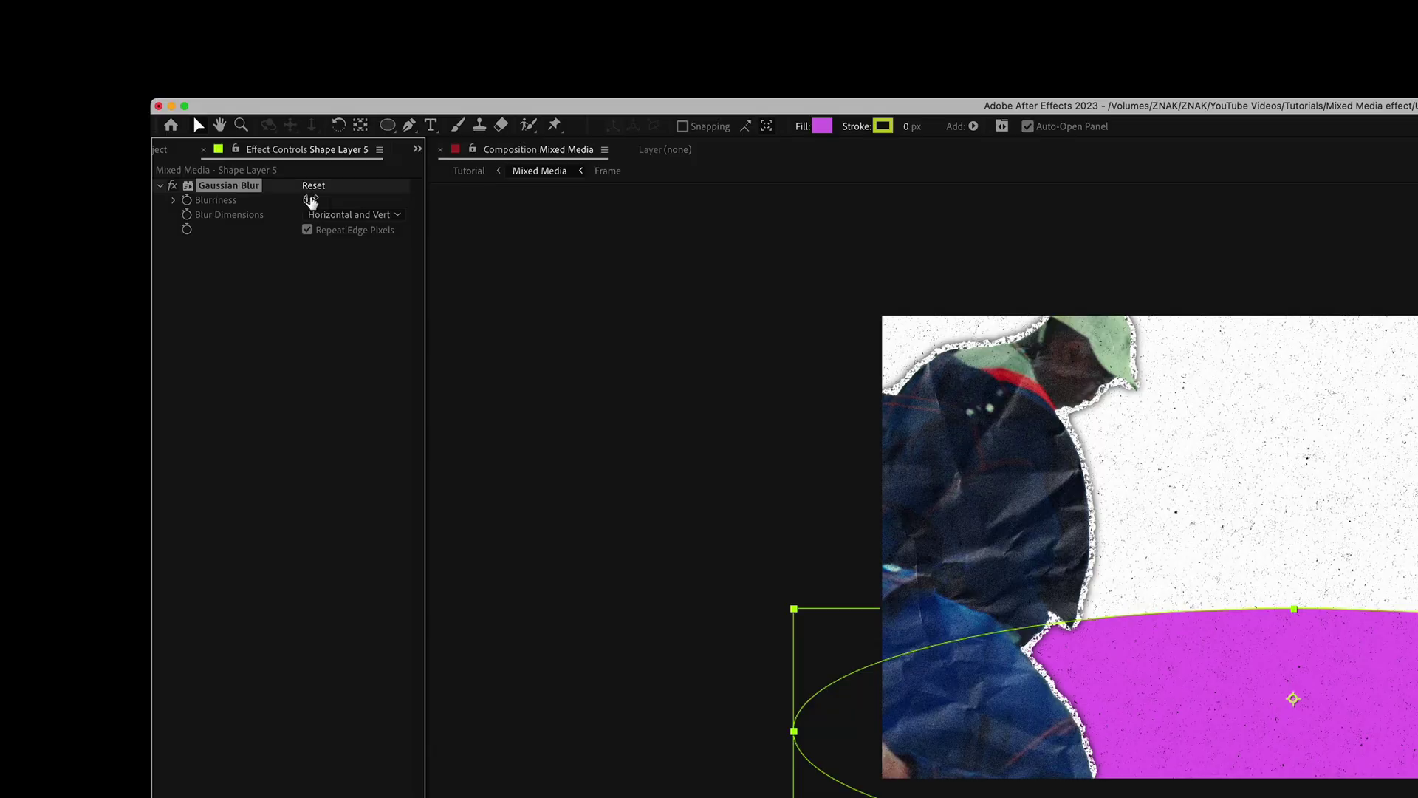
- Set the ellipse's Gaussian Blur to 145 with Repeat Edge Pixels off
click(311, 200)
text(145)
key(Return)
click(320, 240)
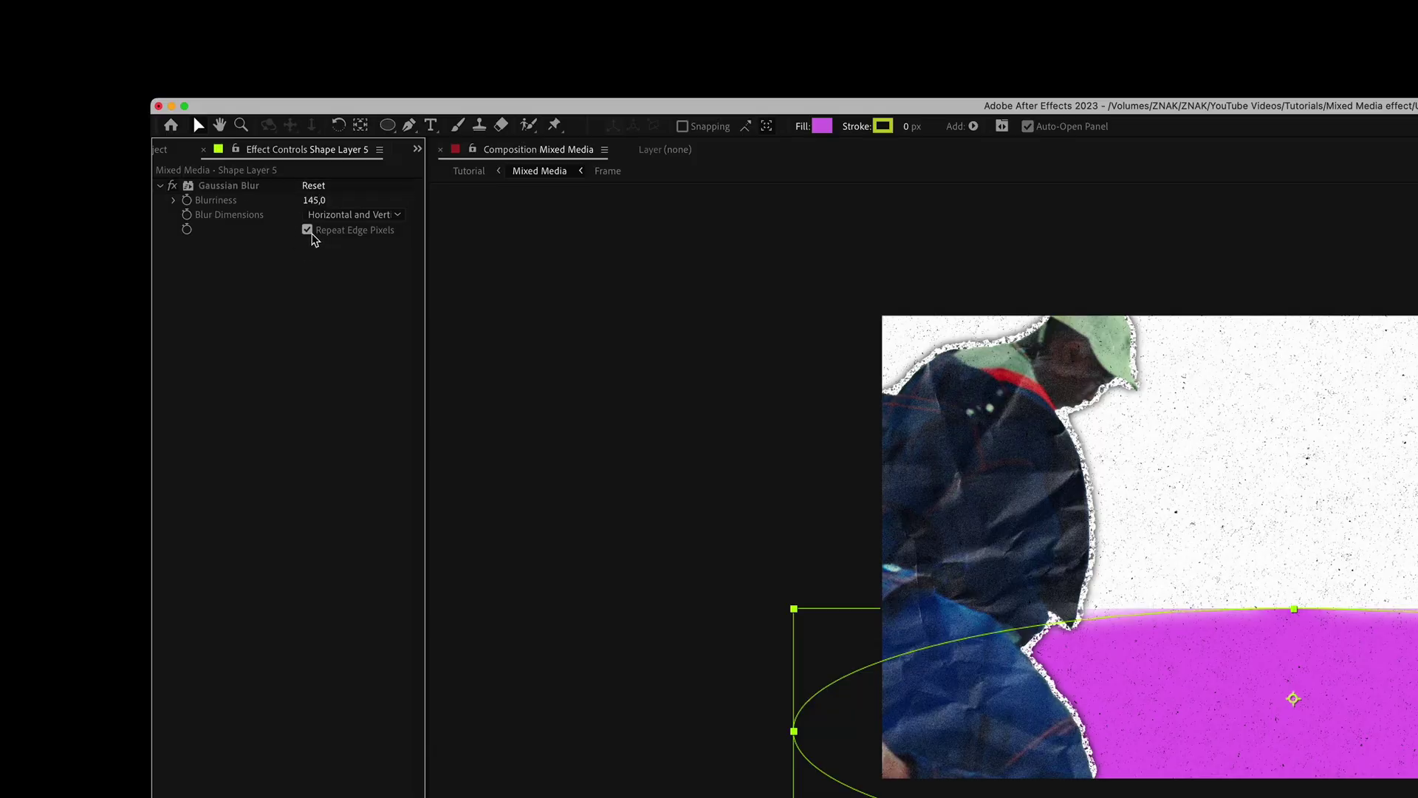
click(308, 229)
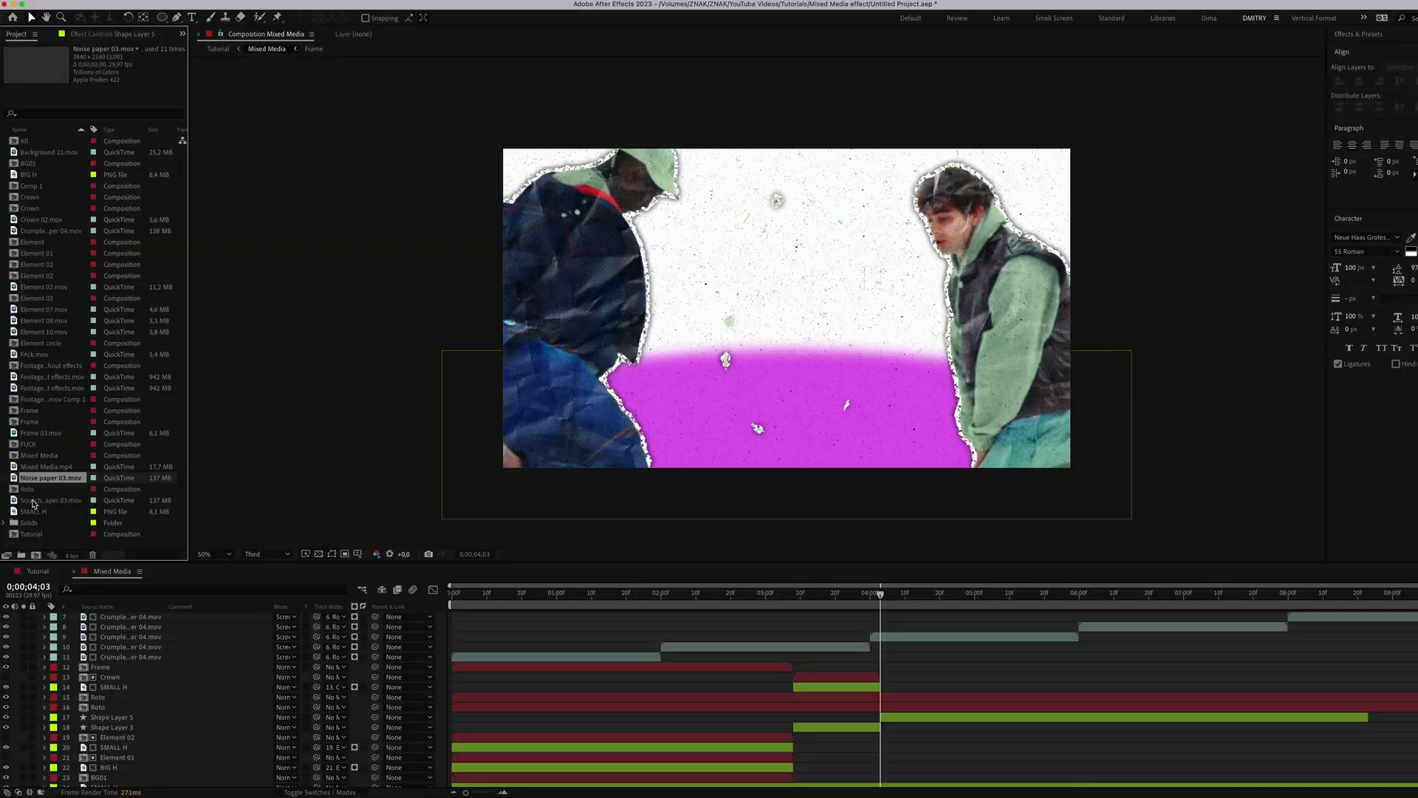
- Add F#ck.mov at the playhead and pre-compose its clips into a comp named 'fck'
drag(39, 355, 899, 722)
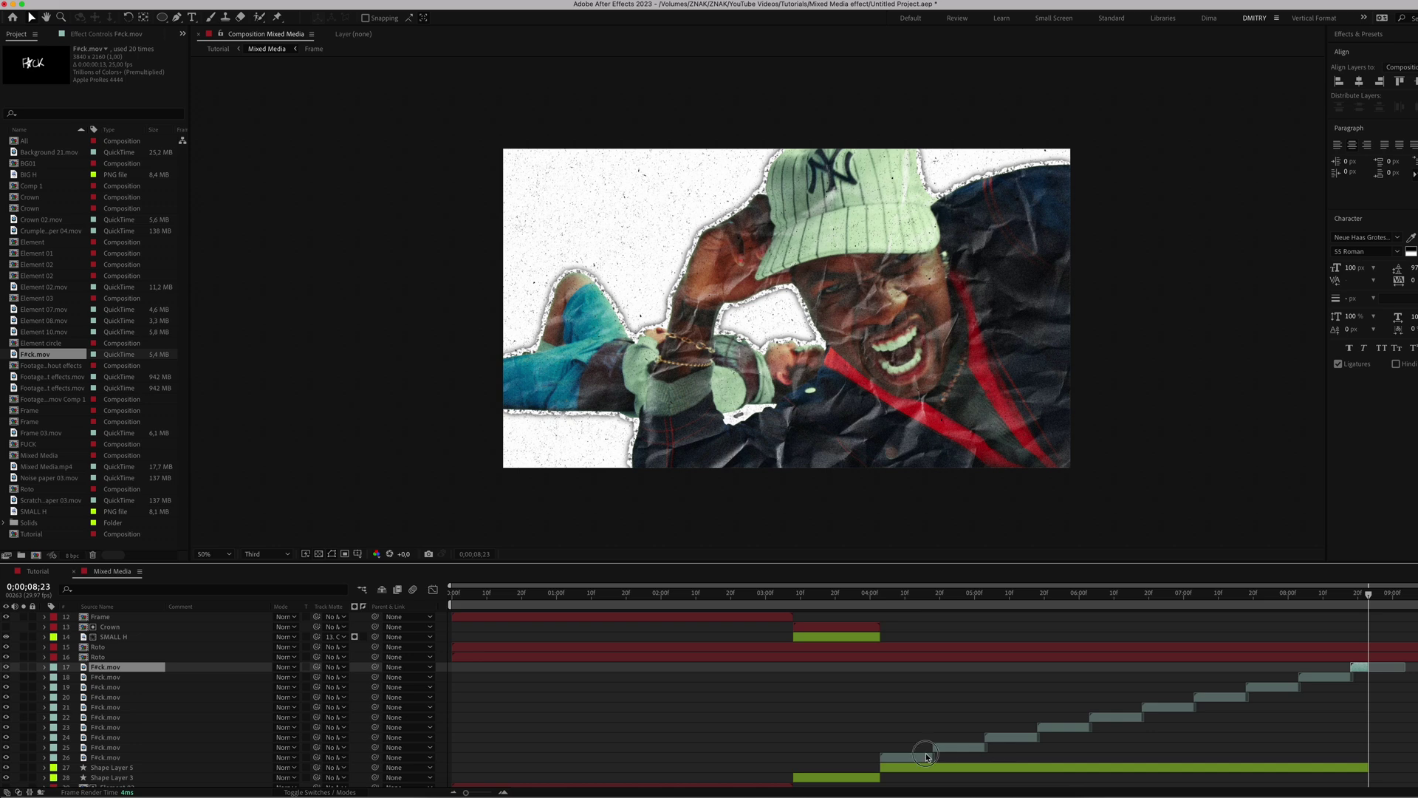
shift+click(926, 756)
right_click(919, 757)
click(951, 714)
text(f)
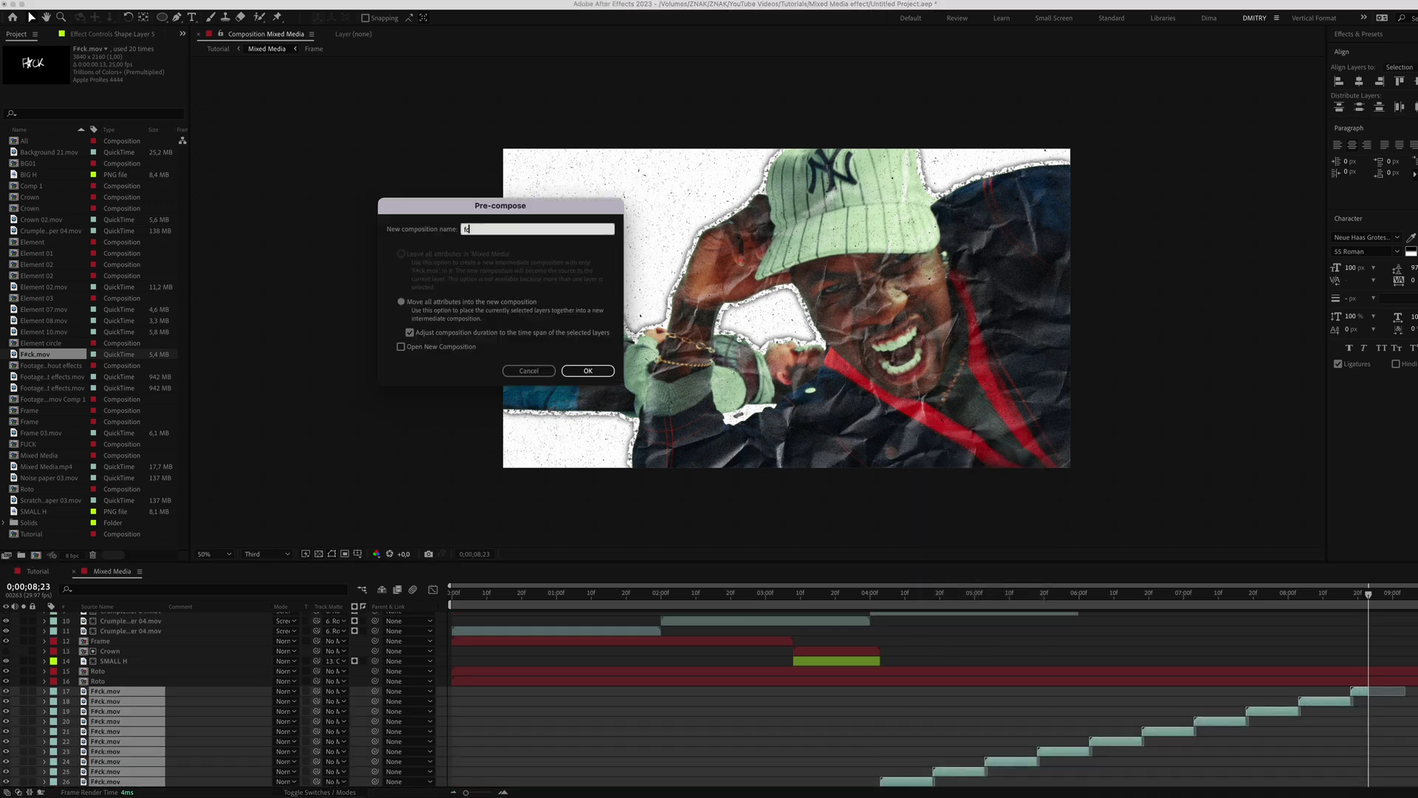
text(ck)
key(Return)
- Add SMALL H to the timeline with a track matte and a Fill effect
click(929, 592)
drag(33, 523, 883, 702)
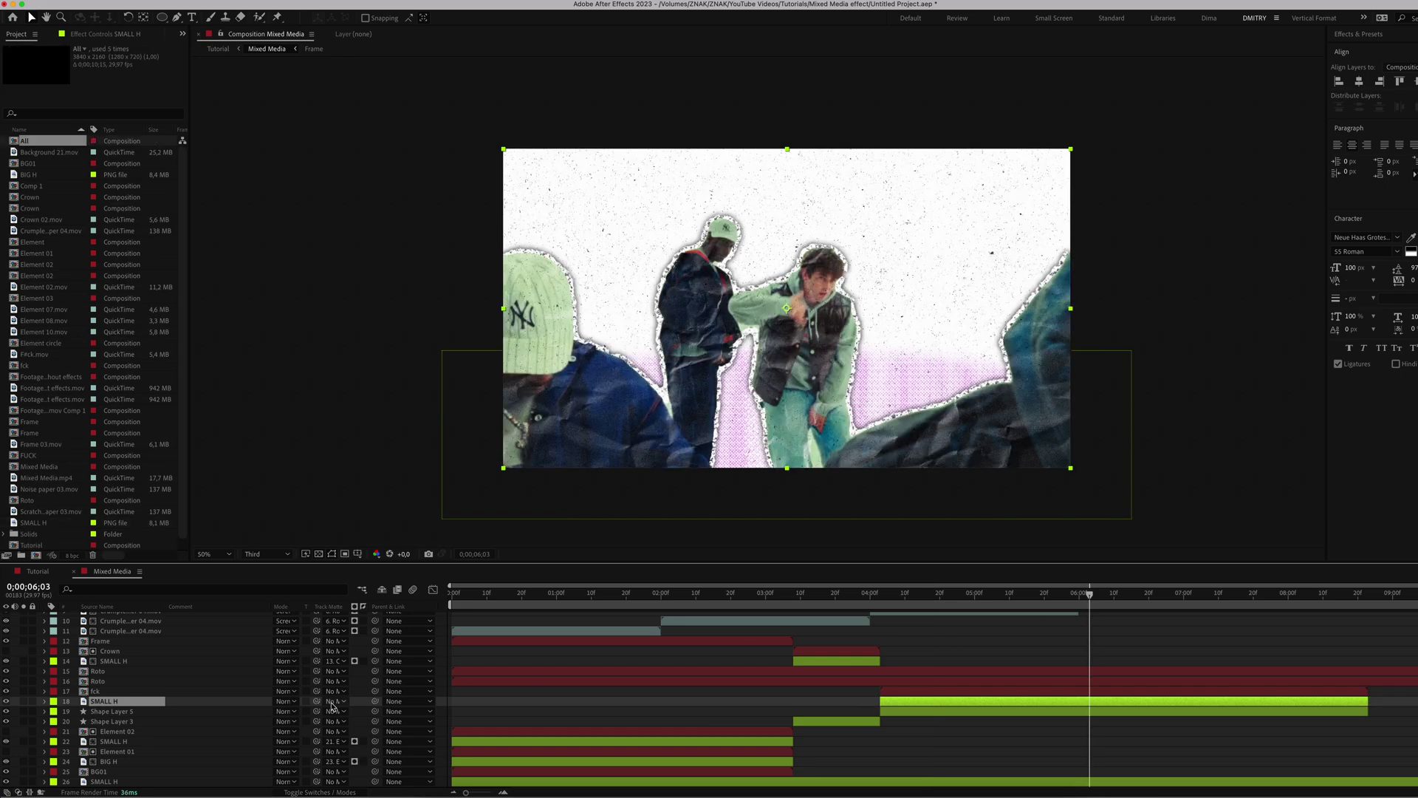
click(336, 701)
click(347, 655)
key(ctrl+space)
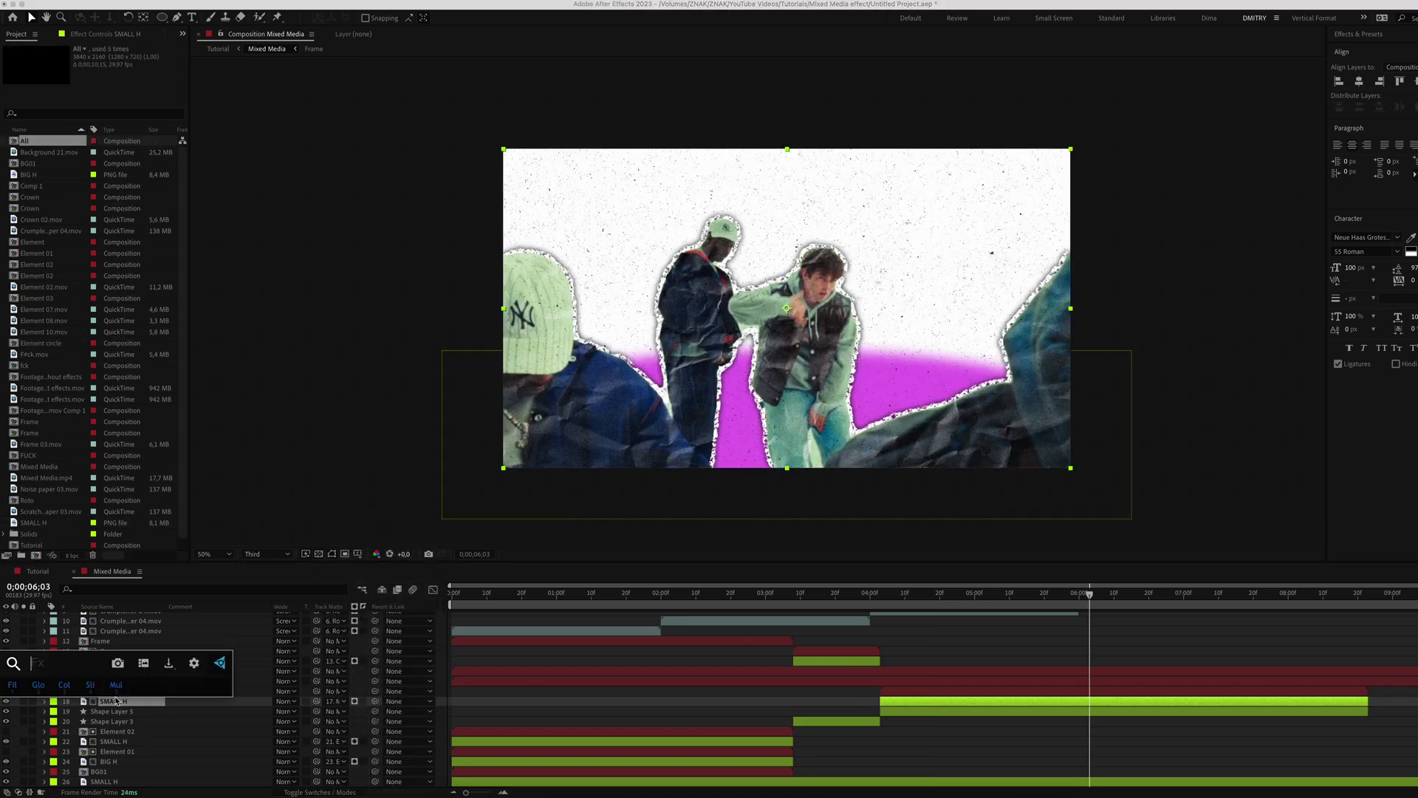
text(fill)
key(Return)
click(109, 88)
click(570, 326)
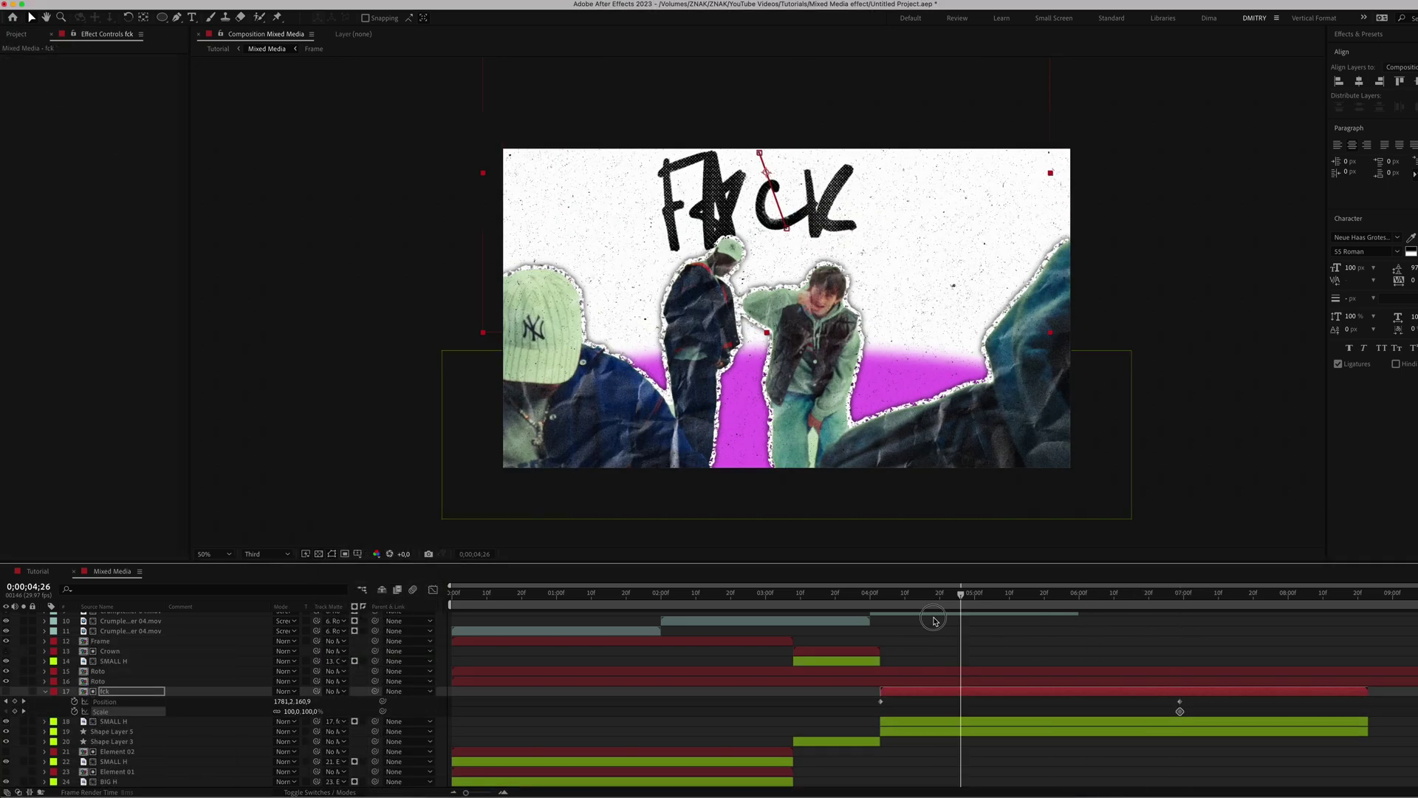
- Keyframe the fck layer larger in Scale and lower in Position
drag(935, 619, 884, 602)
drag(291, 711, 260, 702)
drag(881, 595, 1354, 611)
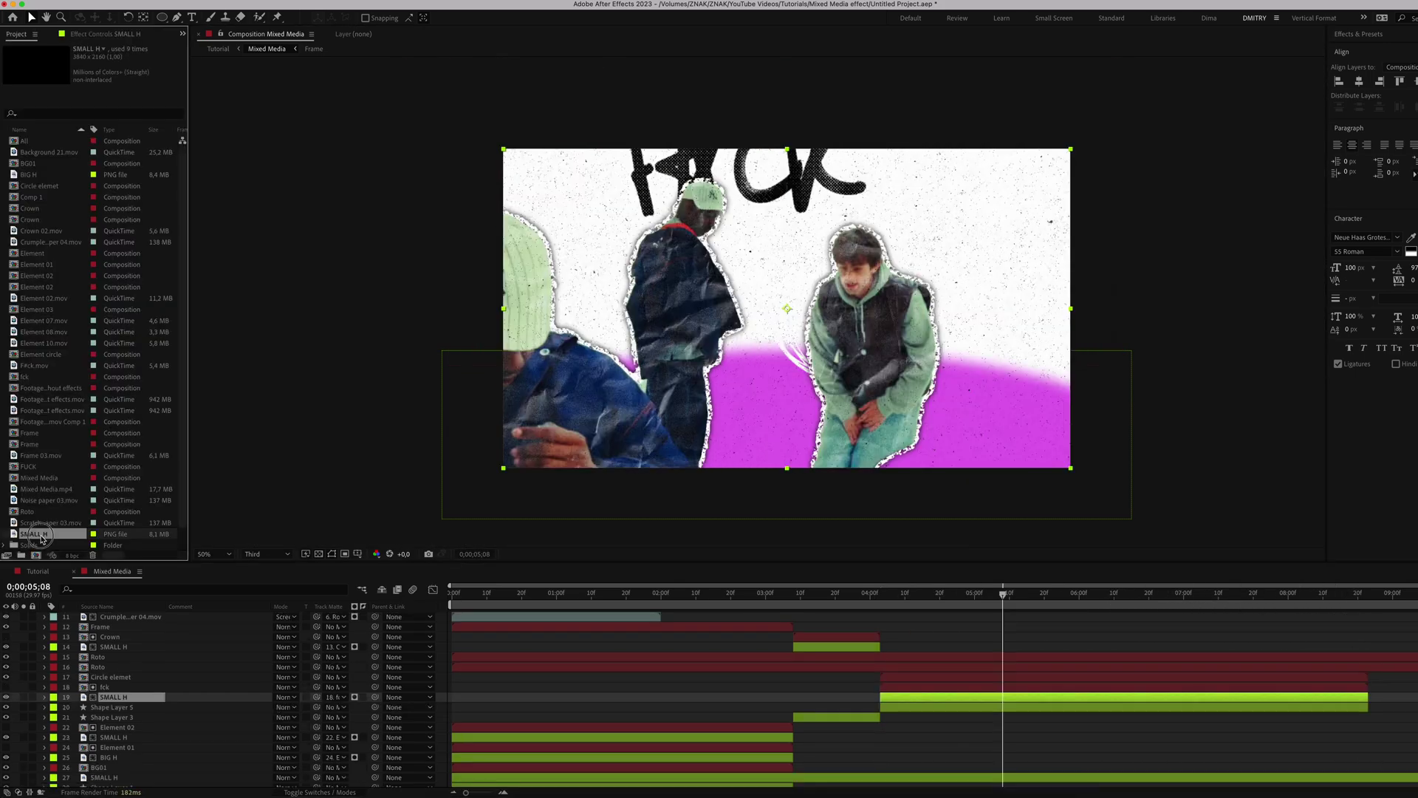
- Add another SMALL H layer matted to layer 17 and fill it black
drag(34, 533, 81, 687)
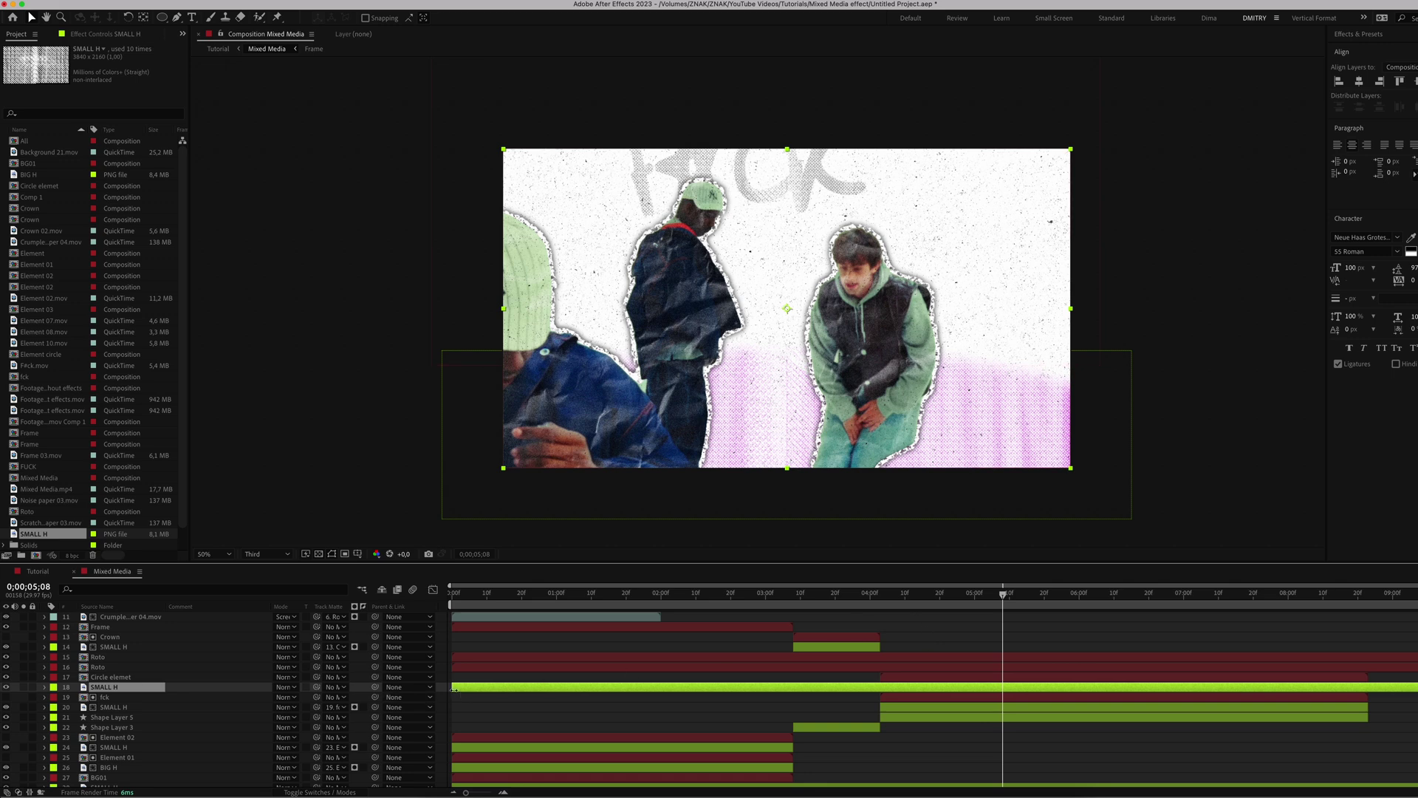
click(336, 686)
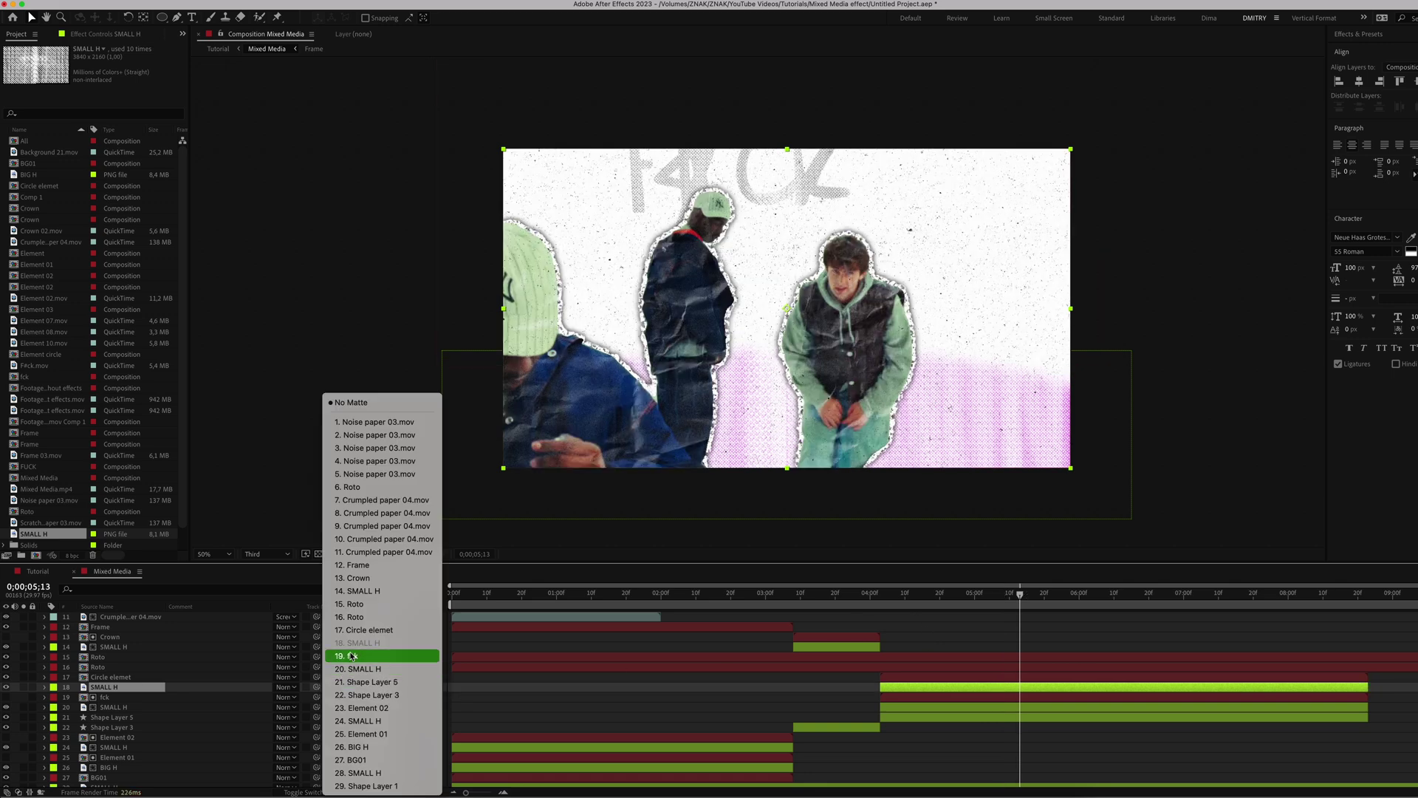
click(339, 628)
key(ctrl+space)
text(f)
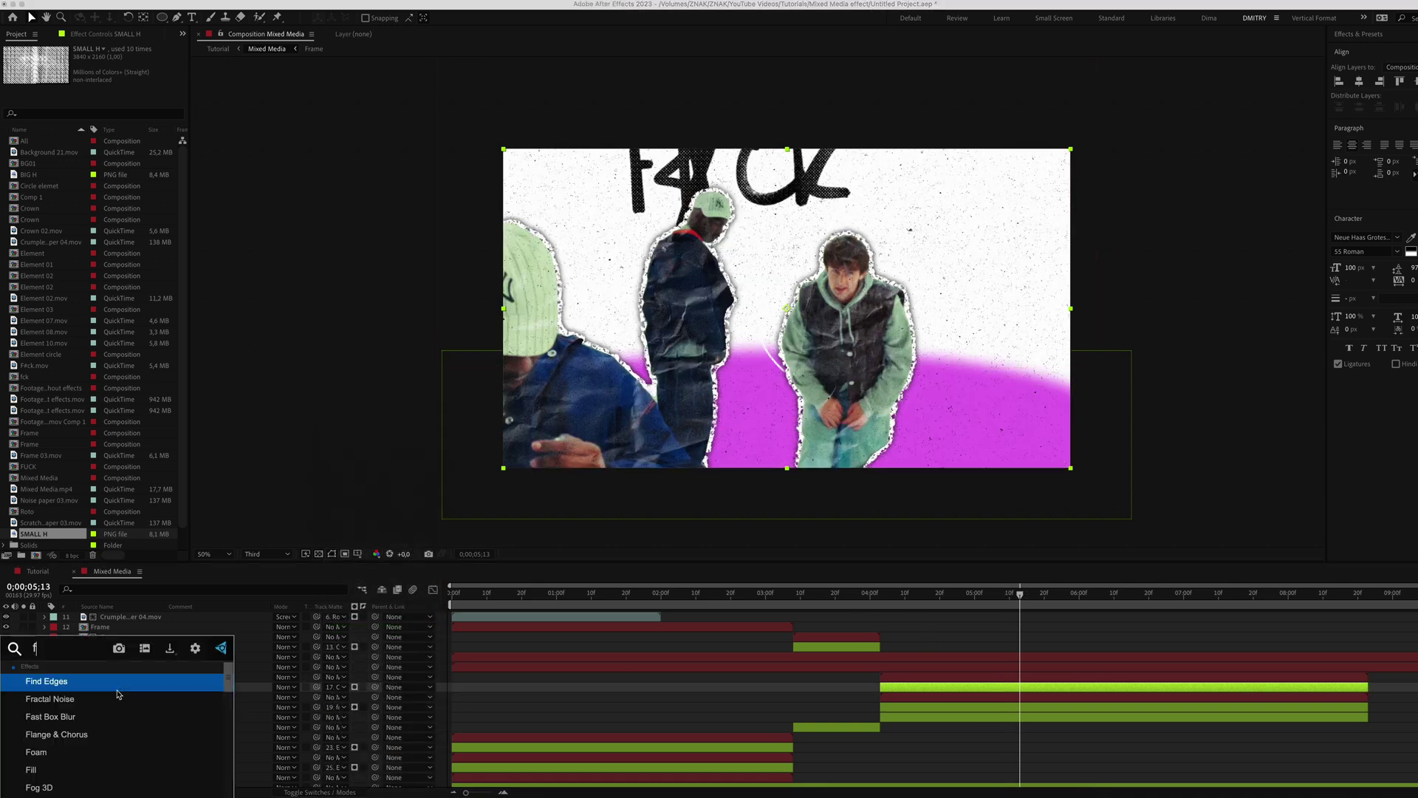
text(ill)
key(Return)
click(116, 89)
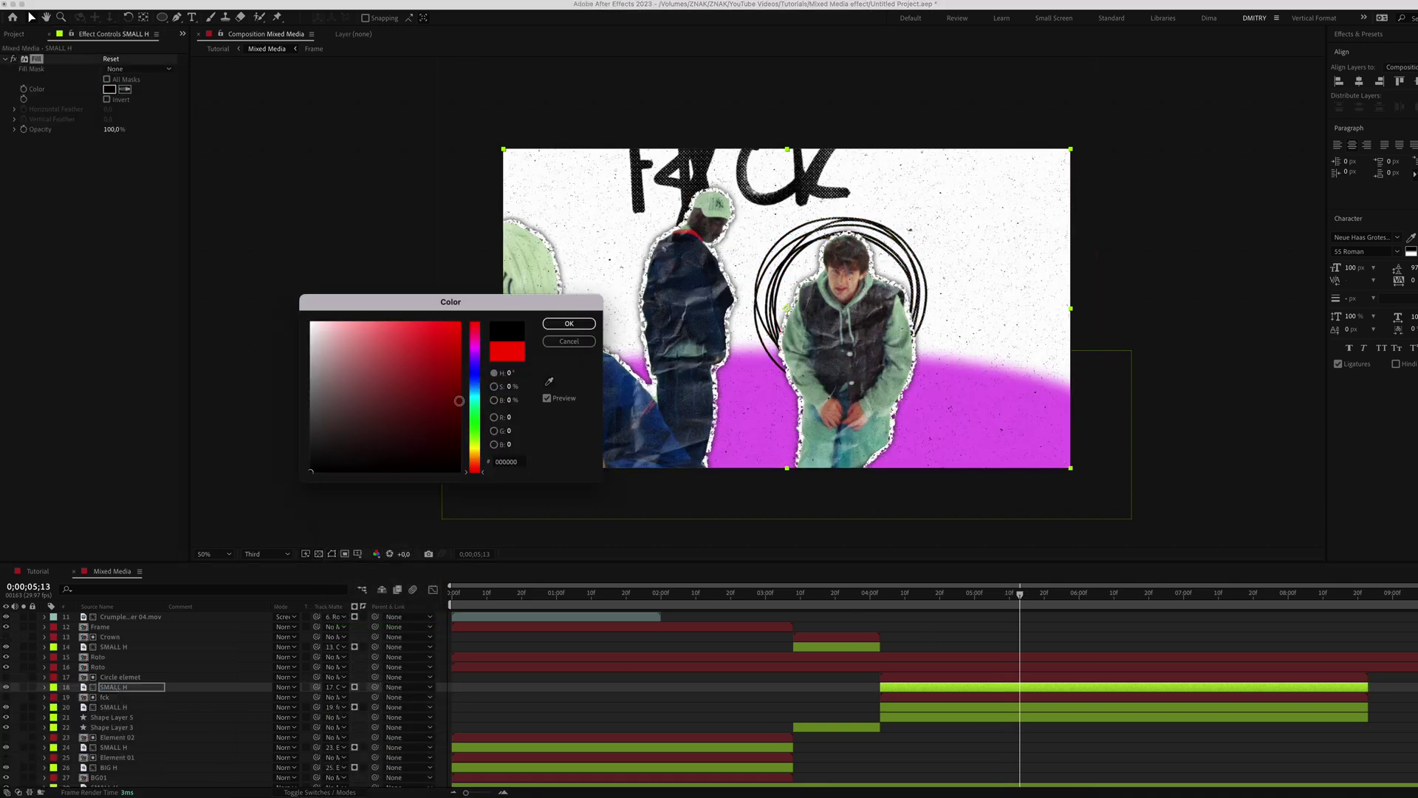
click(460, 401)
click(569, 331)
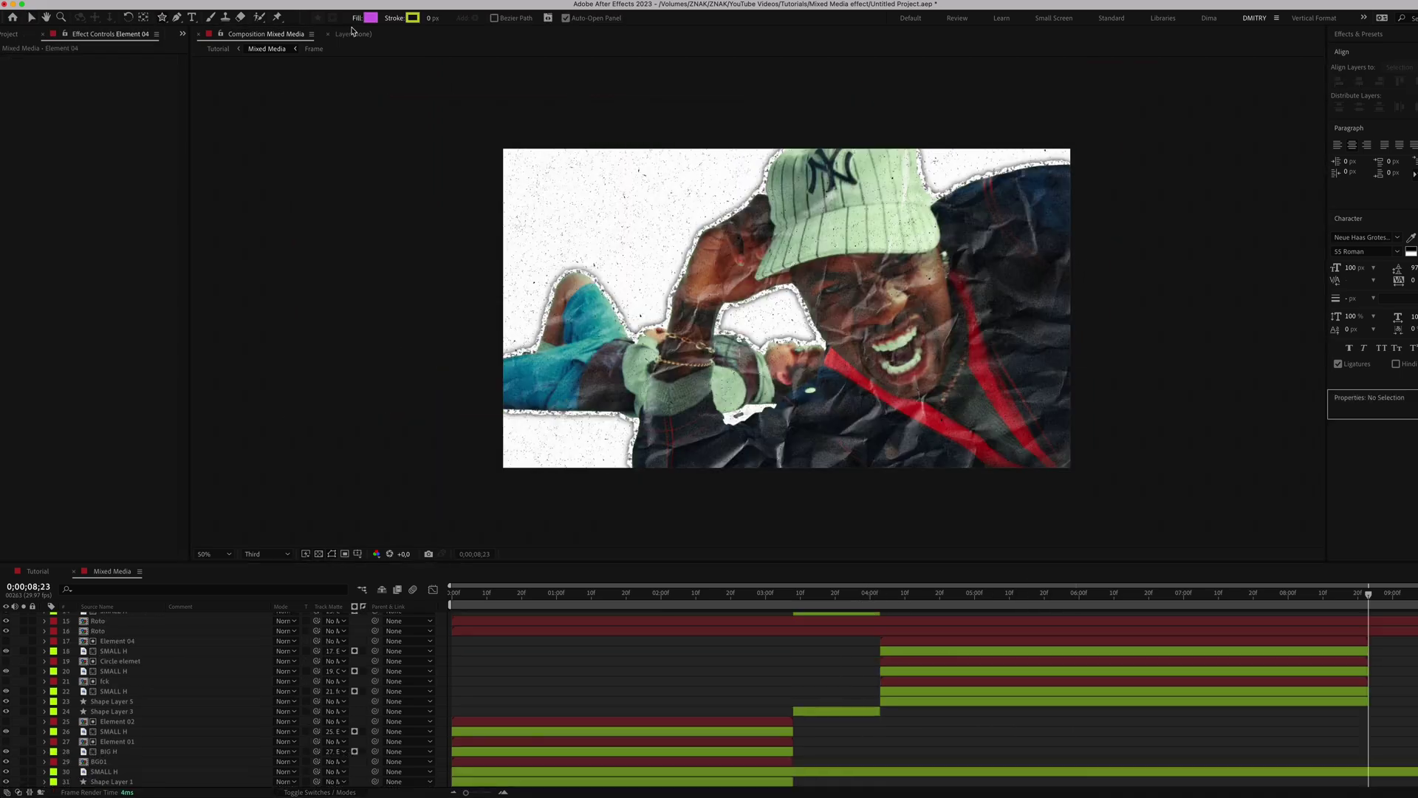
- Draw a large magenta star over the frame and move it slightly down
click(370, 17)
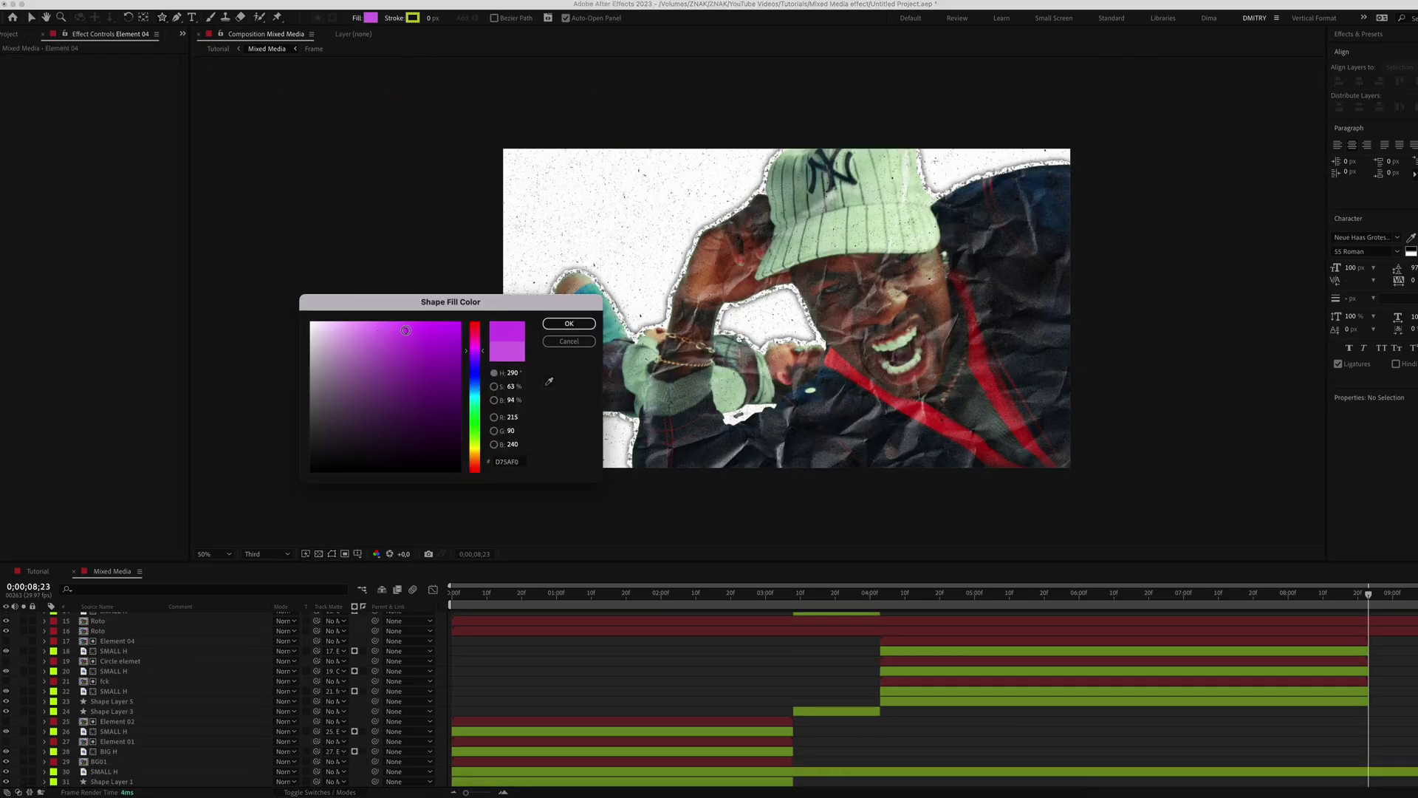
click(580, 323)
drag(674, 264, 674, 74)
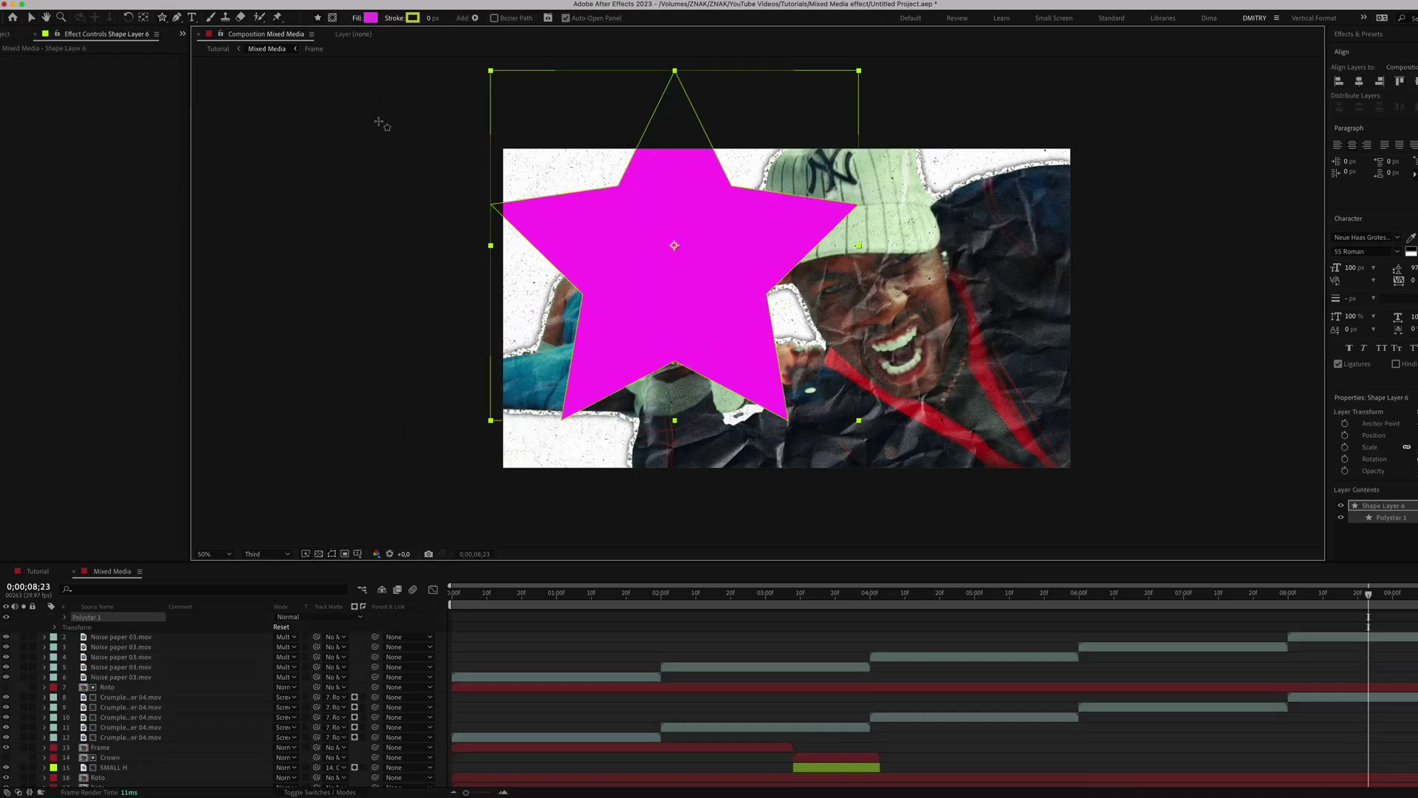
click(31, 18)
drag(694, 253, 704, 288)
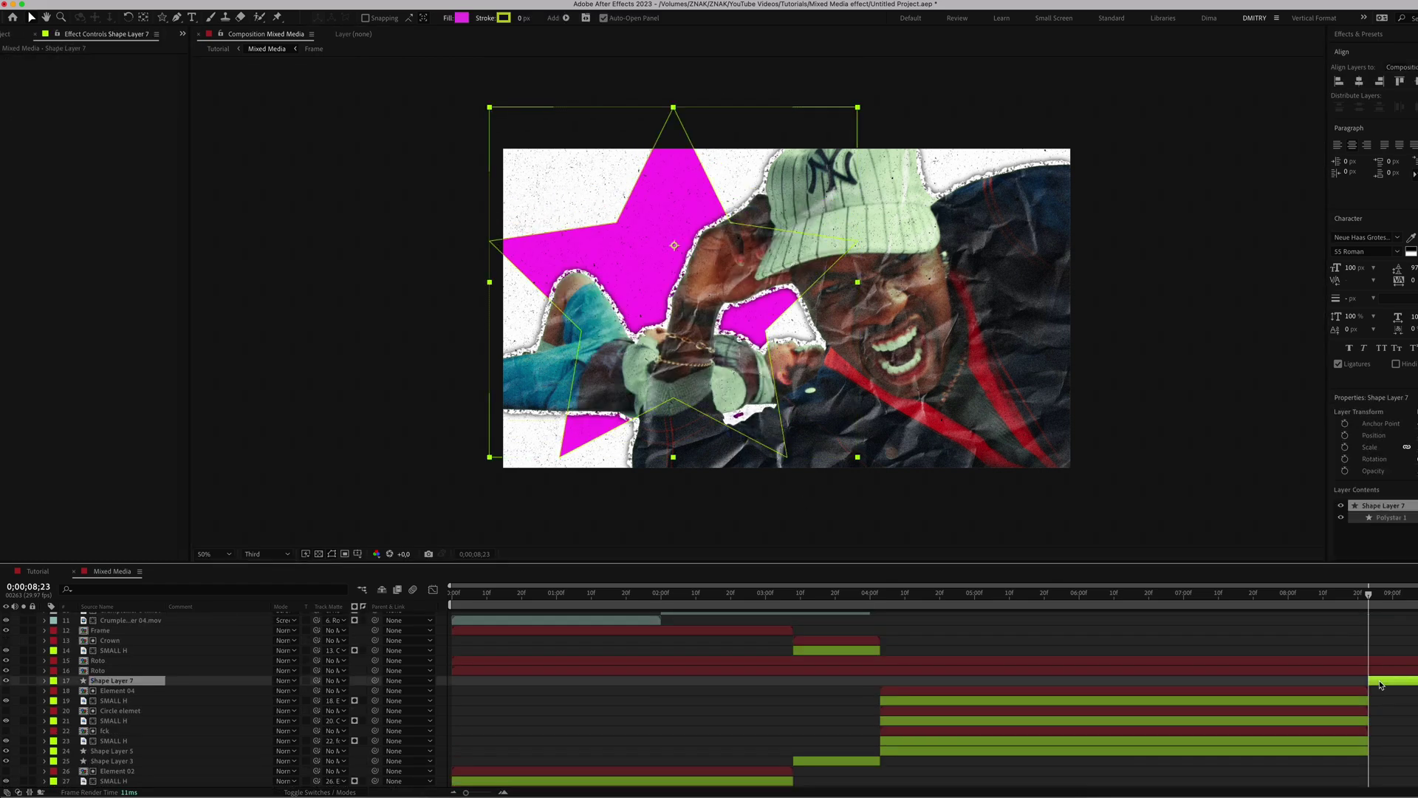
- Apply Gaussian Blur to the star with a blurriness of 145
key(ctrl+space)
text(gau)
click(1037, 658)
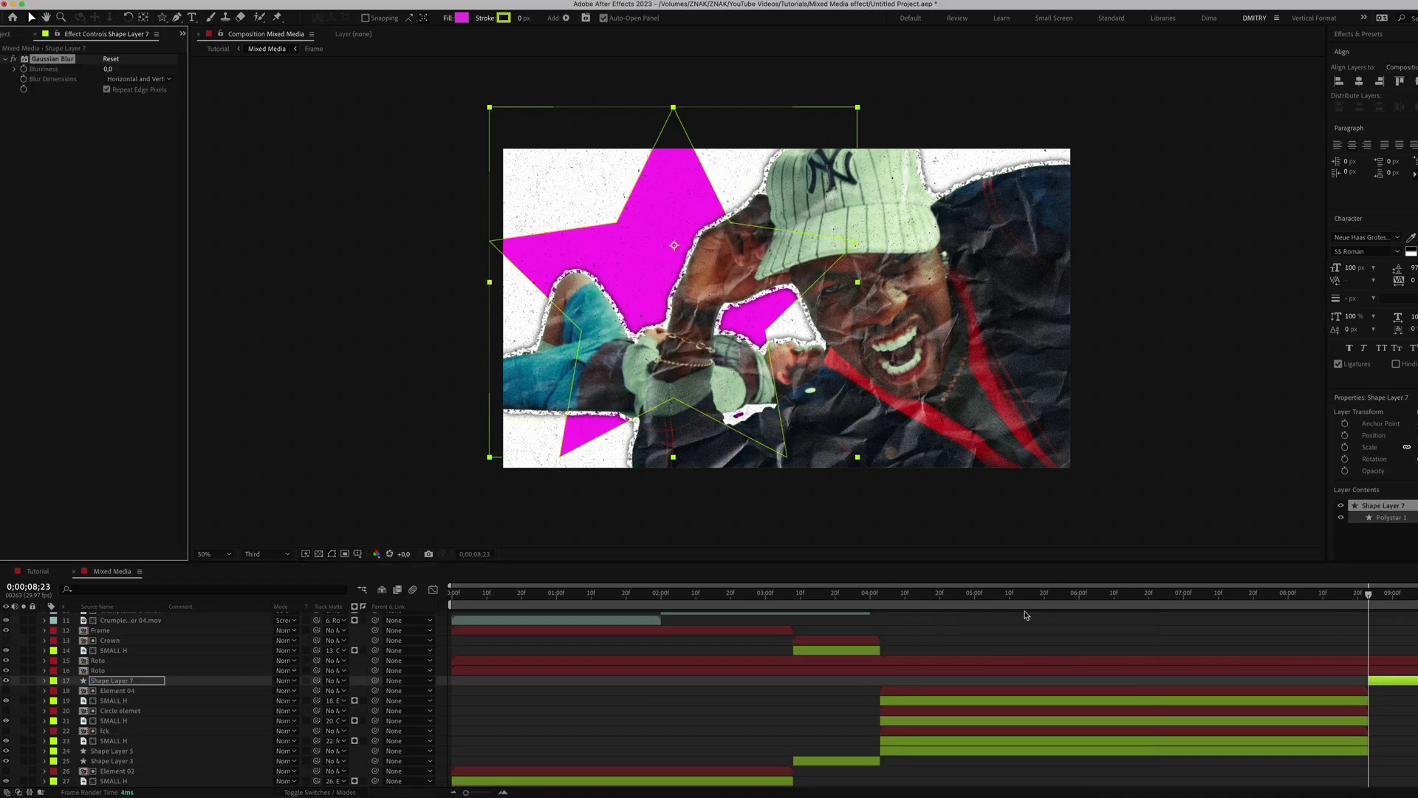
click(109, 69)
text(145)
key(Return)
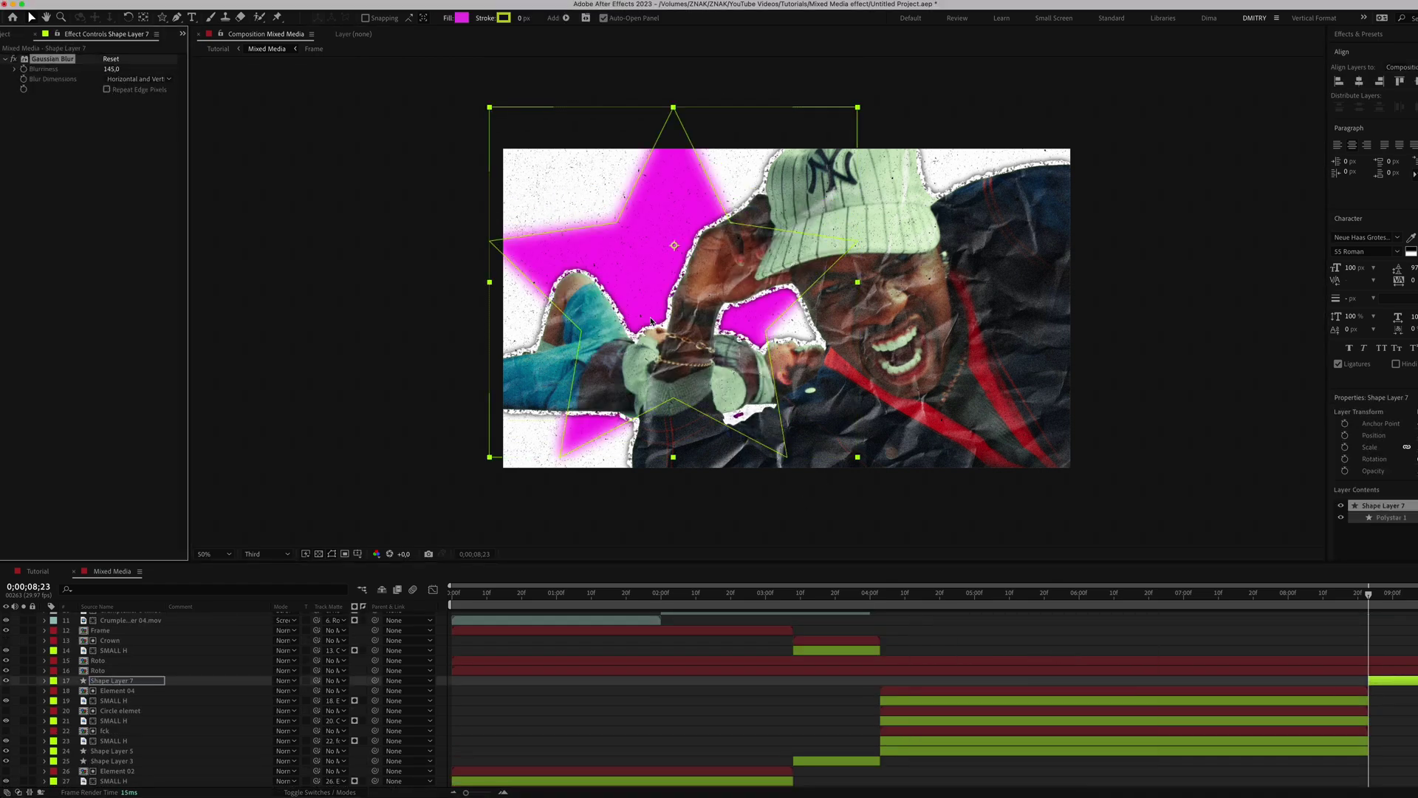
- Keyframe the star moving lower left, enlarging, and rotating to about 48° at 09;19
drag(651, 321, 601, 394)
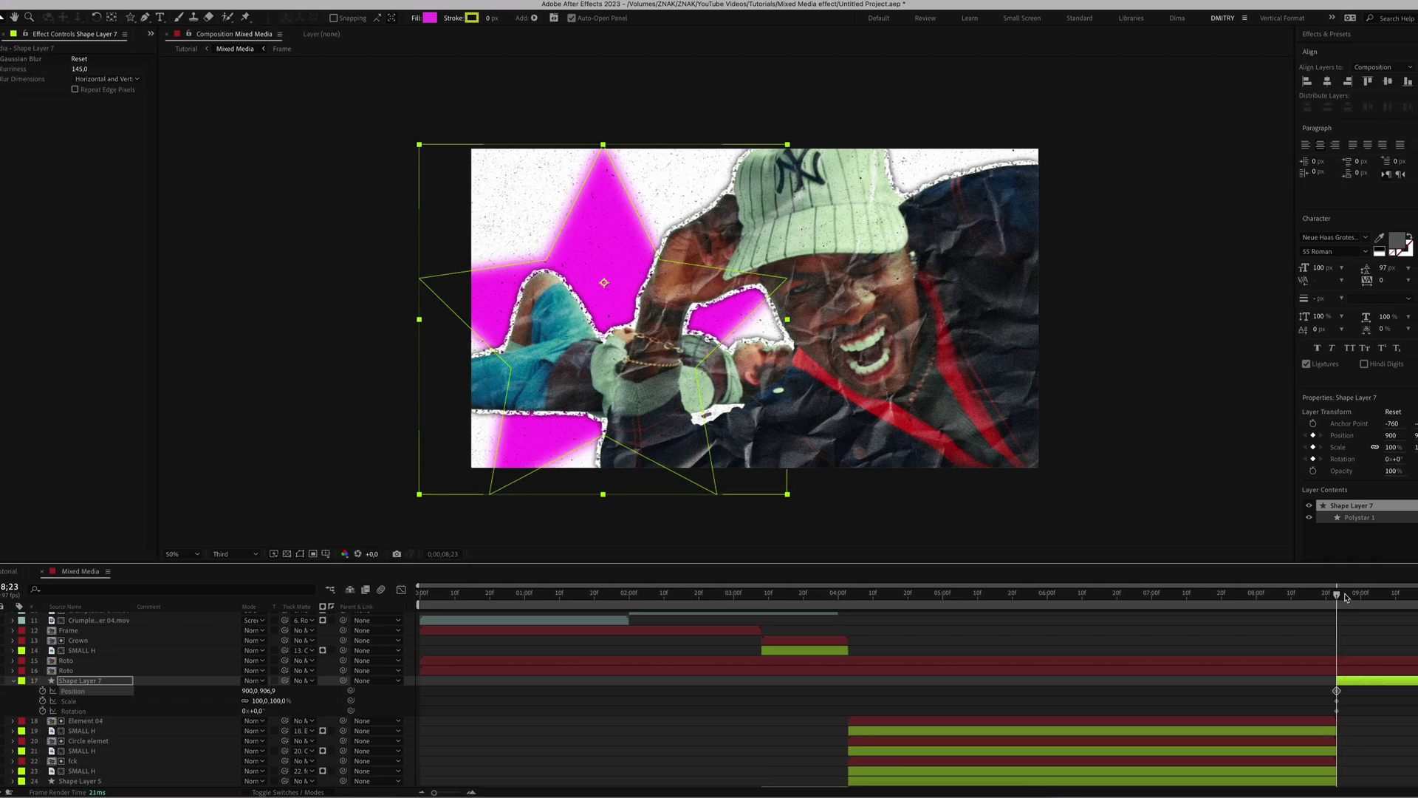
drag(1368, 596, 1382, 600)
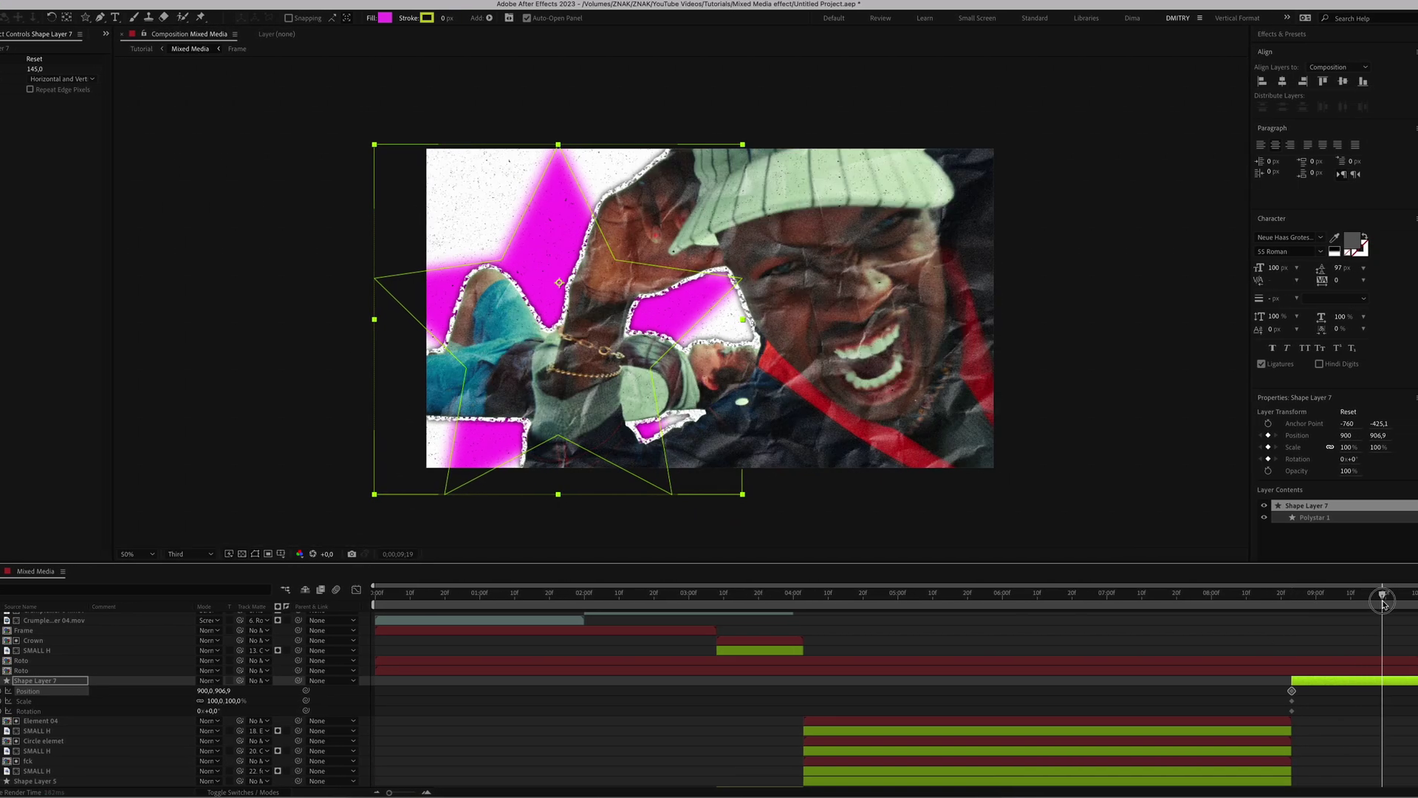
key(r)
drag(209, 691, 259, 692)
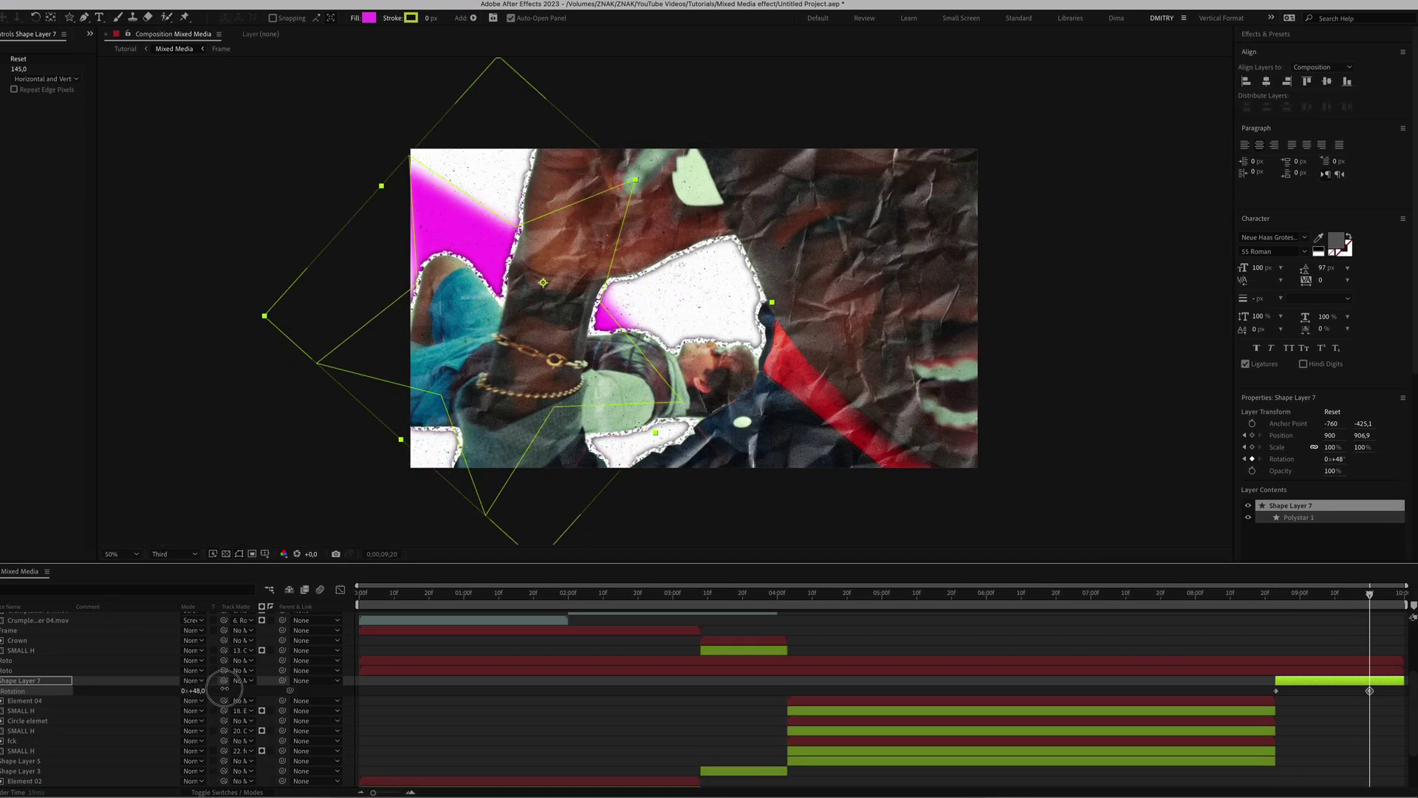
key(u)
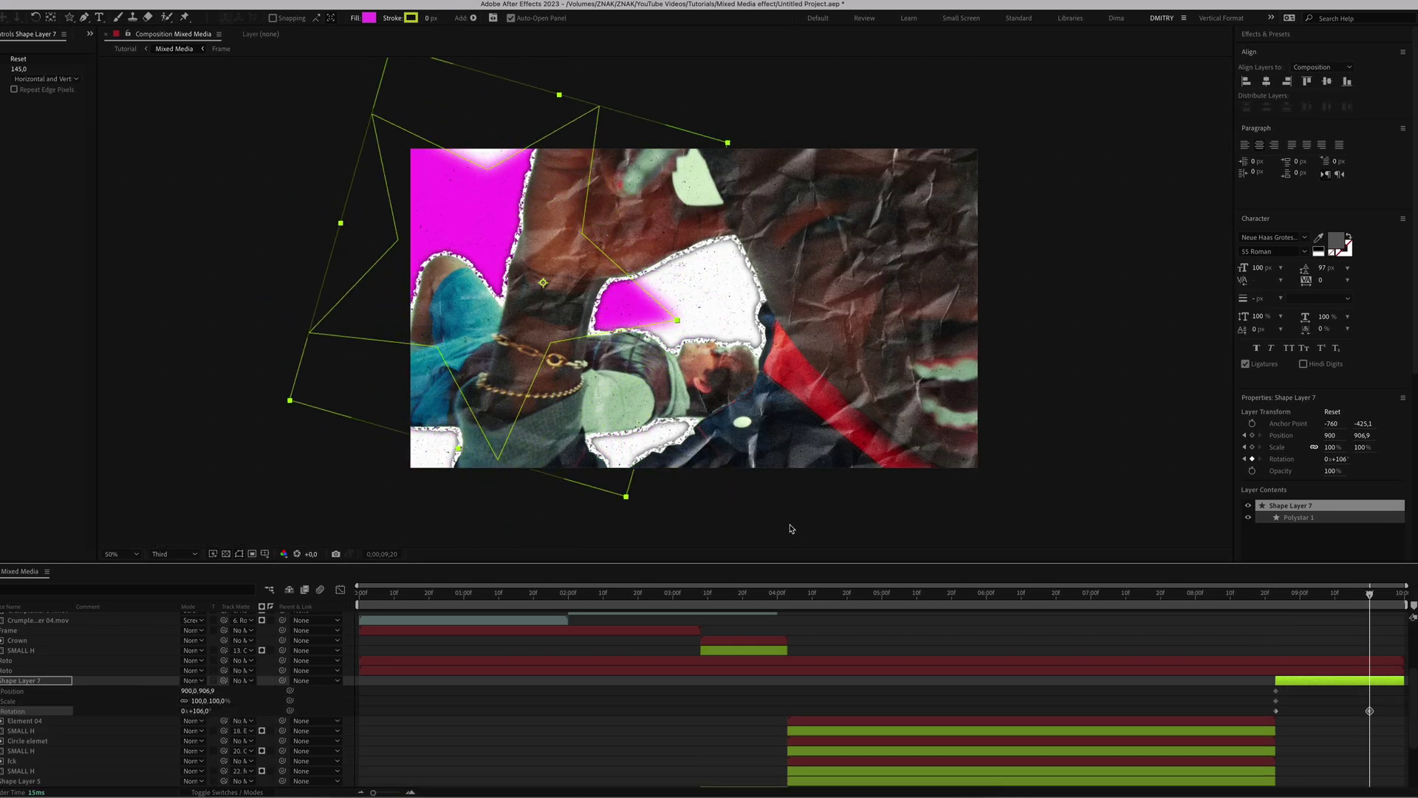
drag(667, 320, 585, 372)
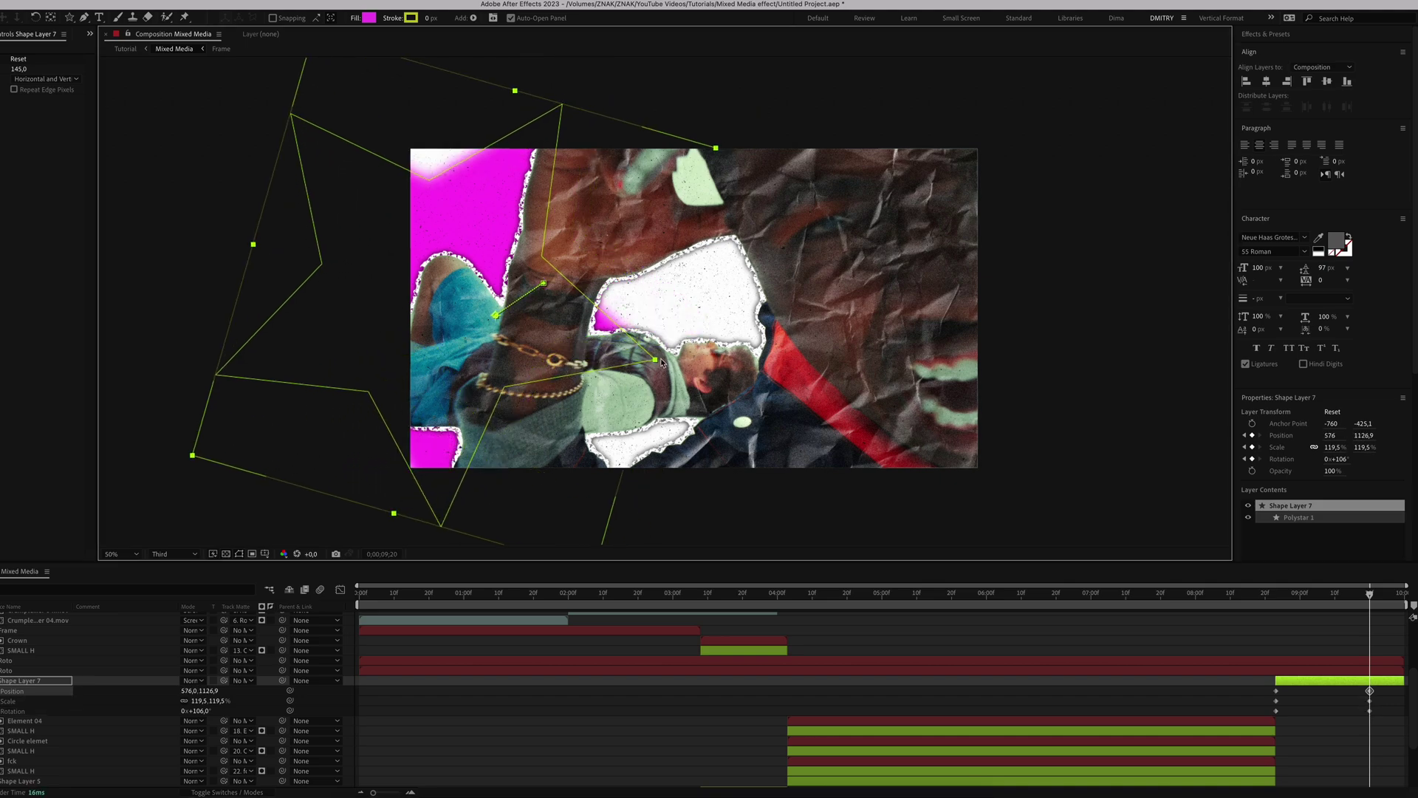
key(j)
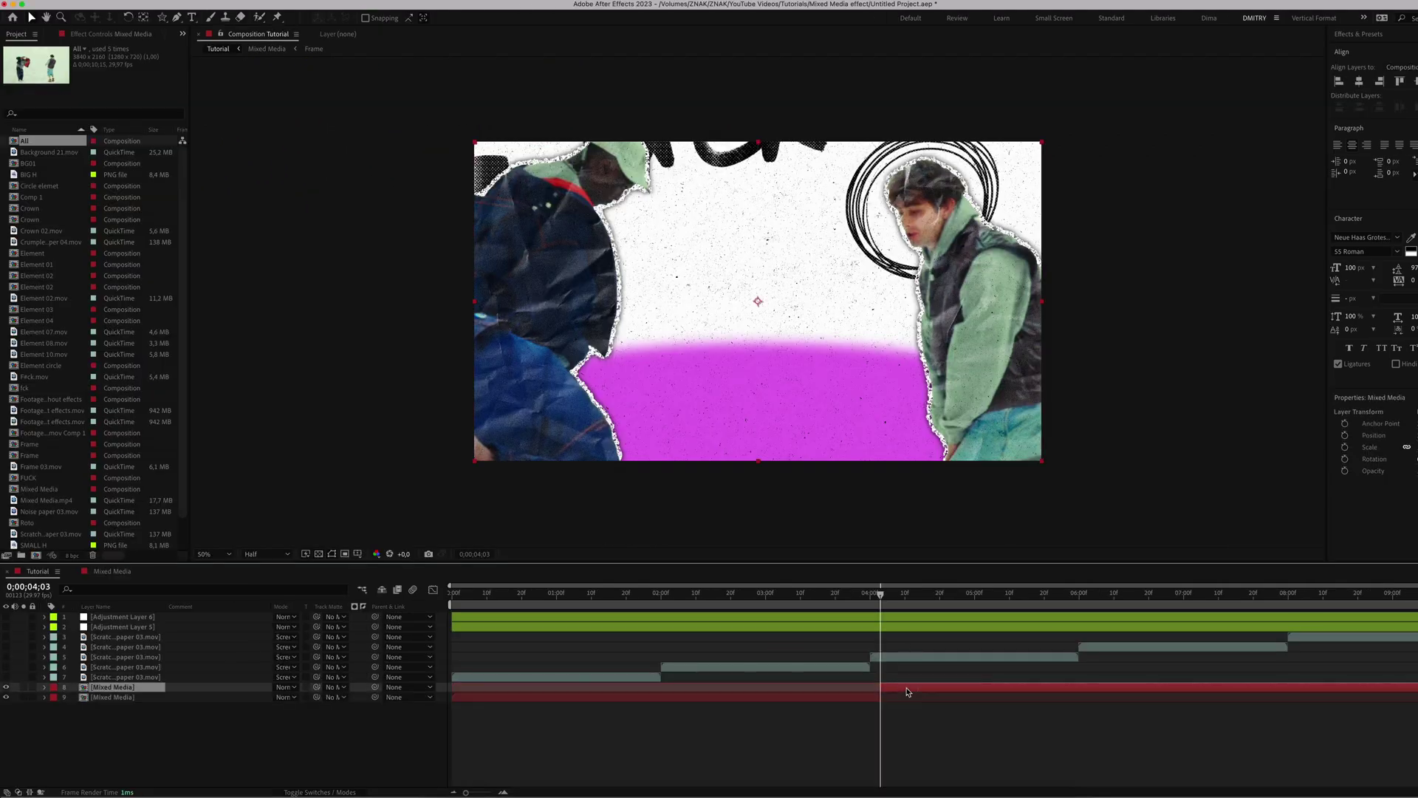
- Split the Mixed Media layer and shrink the new clip to about 62%, nudged down-right
key(ctrl+shift+d)
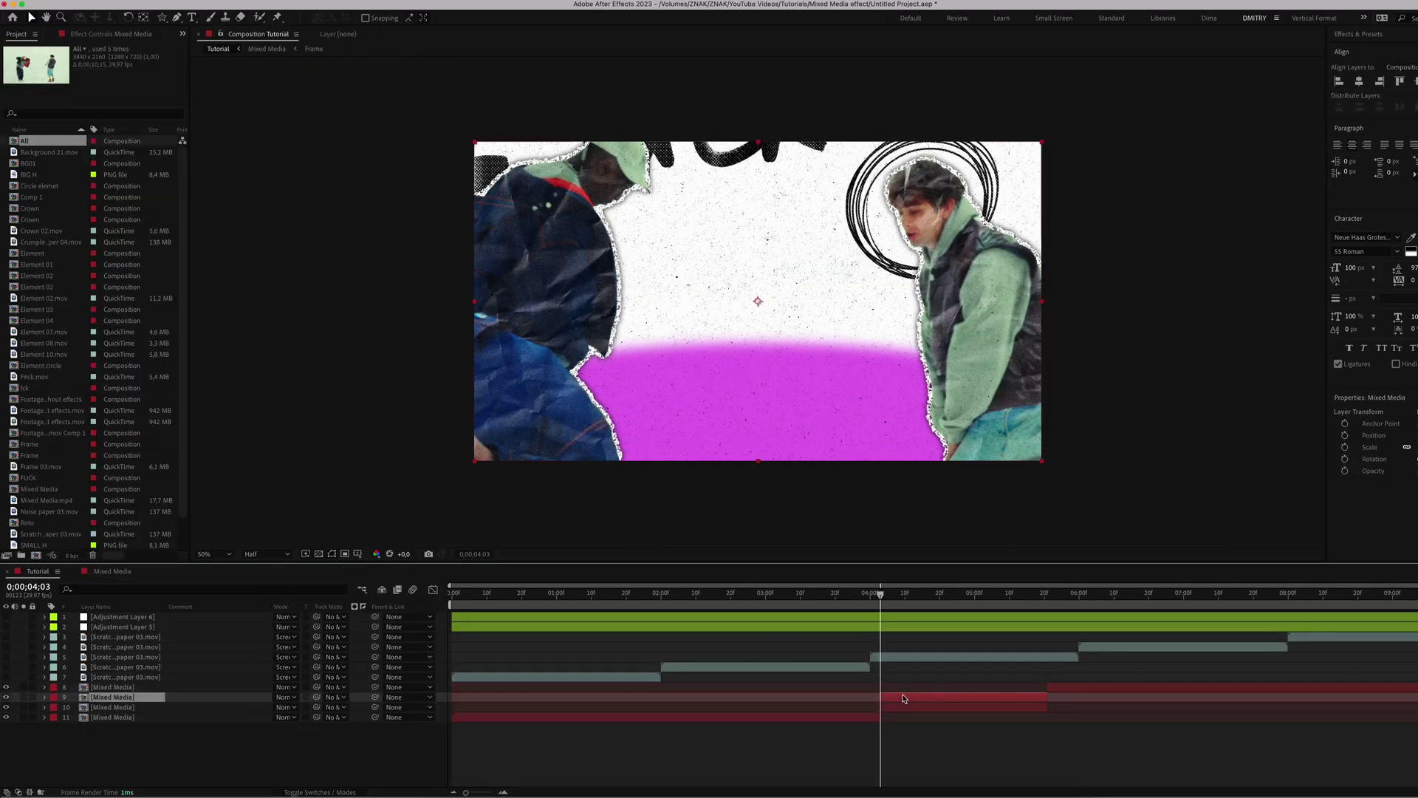
drag(474, 142, 582, 202)
drag(872, 307, 882, 315)
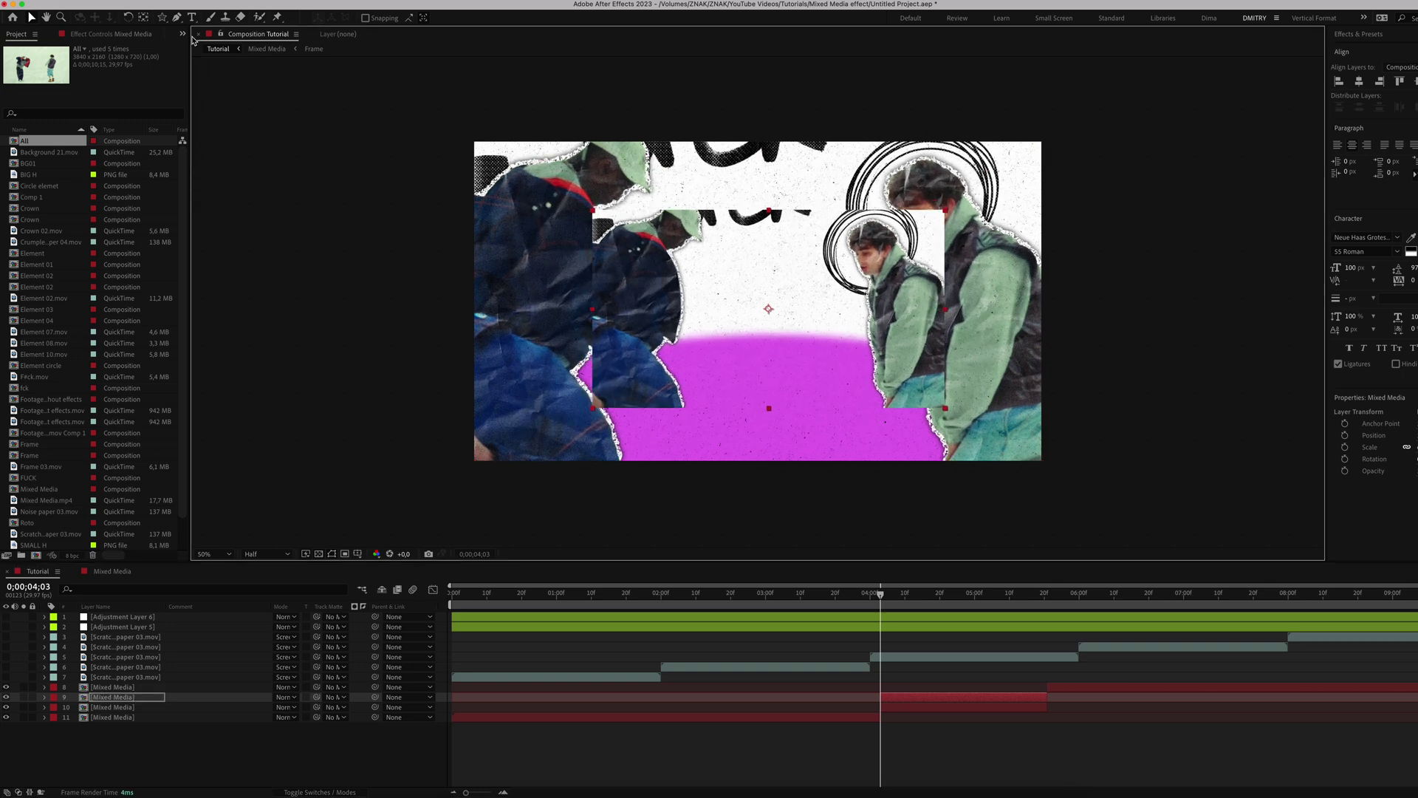
- Give the star-masked clip a Drop Shadow (distance 0, opacity 80%, softness 85) and place it on the right dancer
click(162, 17)
key(ctrl+space)
text(dro)
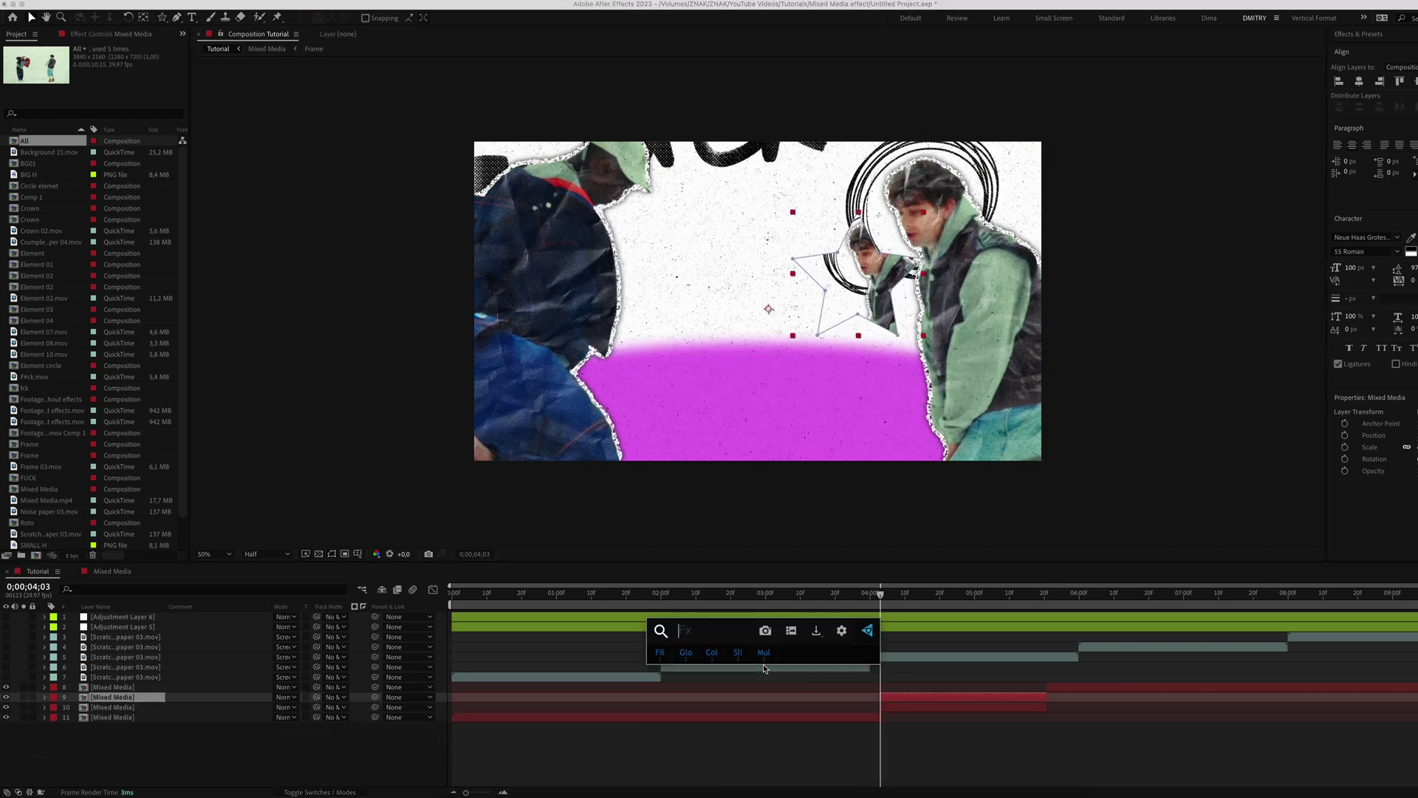
click(764, 664)
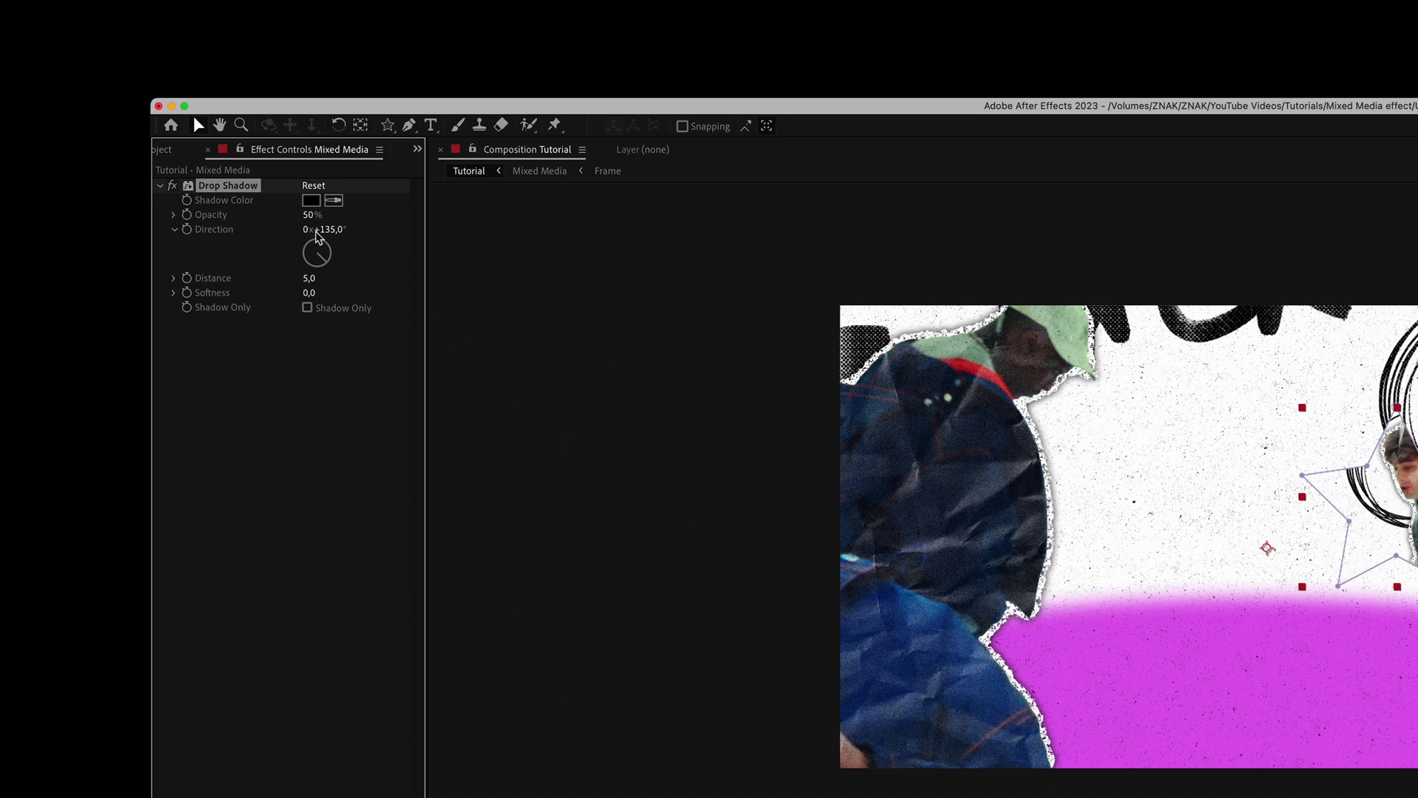
click(112, 129)
drag(310, 288, 231, 289)
click(312, 214)
text(80)
key(Return)
click(313, 293)
text(85)
key(Return)
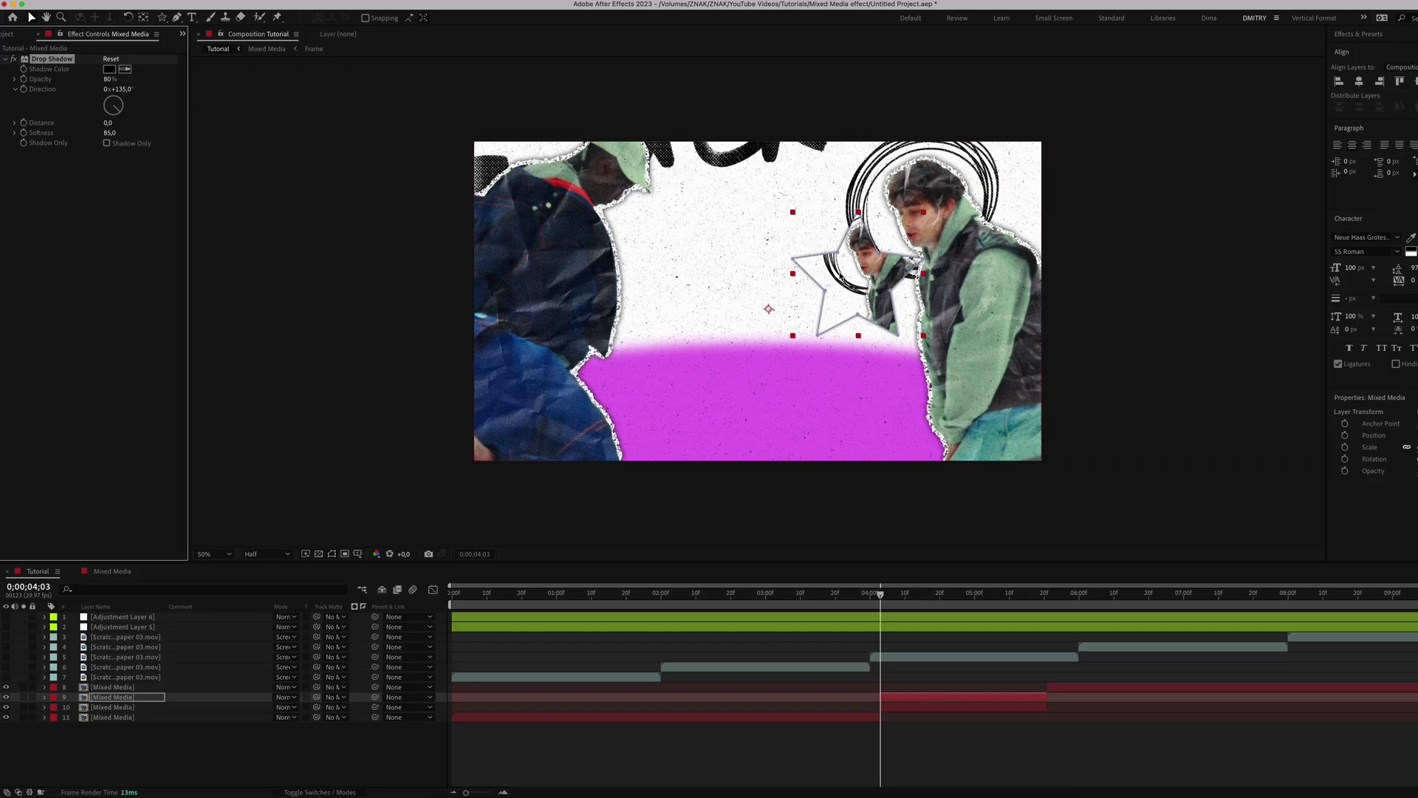
drag(840, 276, 947, 279)
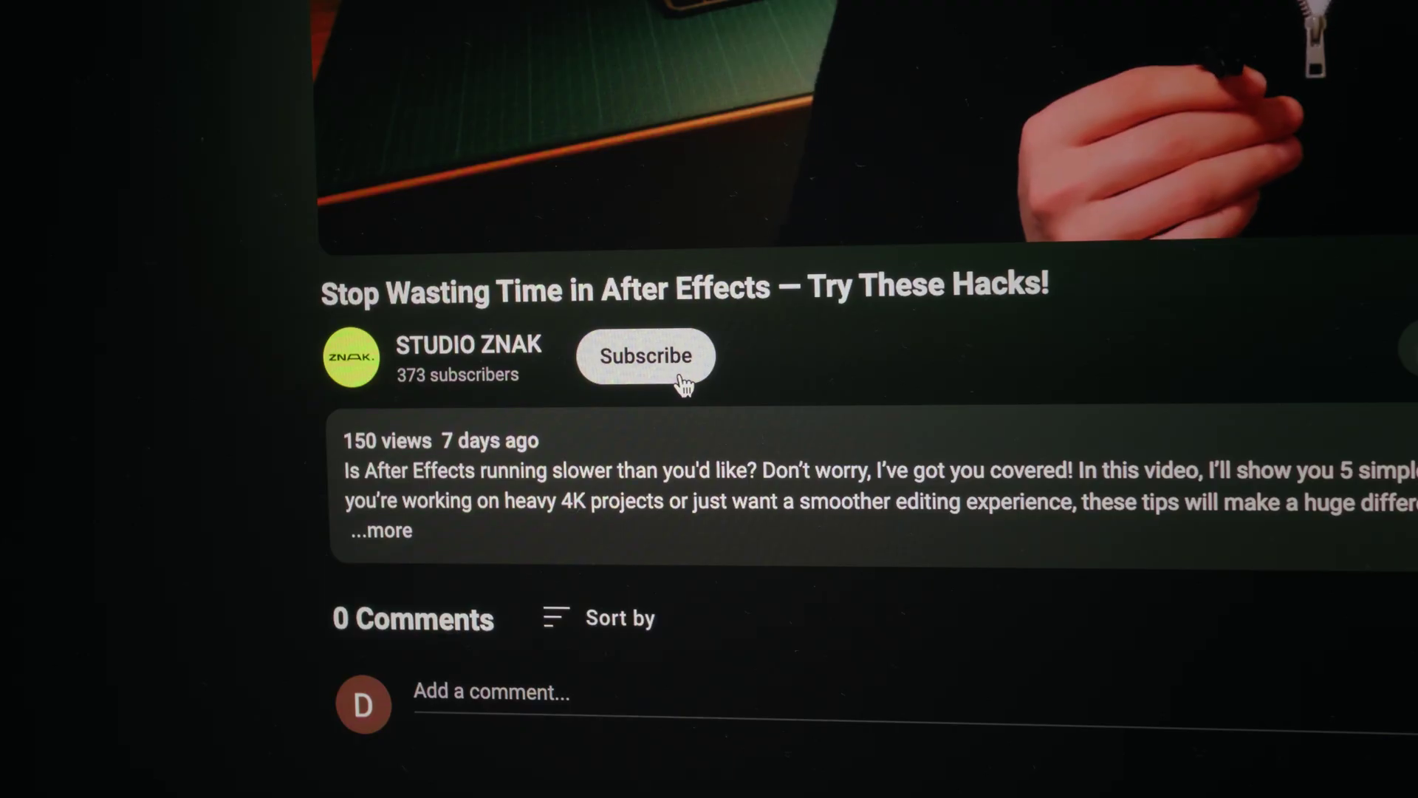
- Subscribe to the channel and type the comment 'That's really cool!'
click(676, 377)
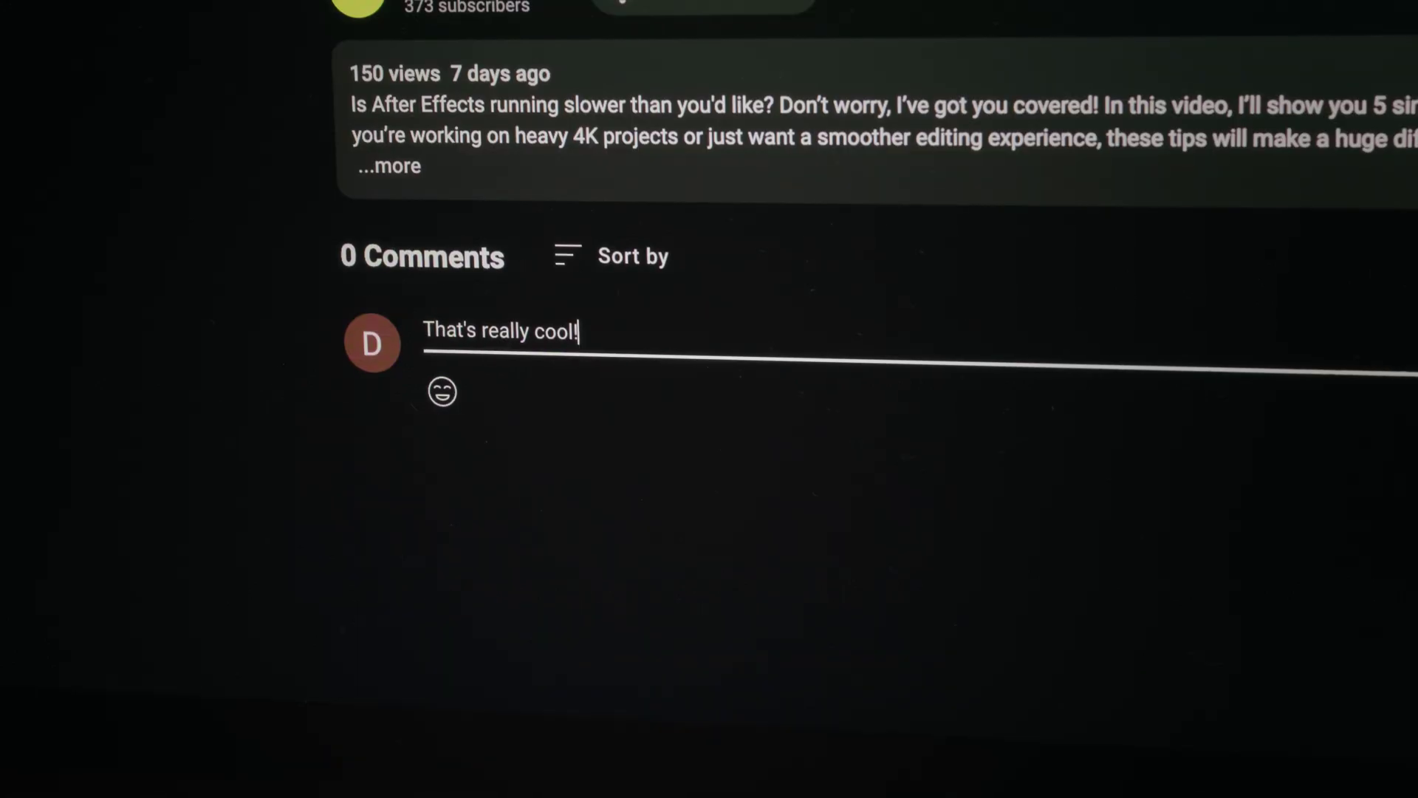
text(!)
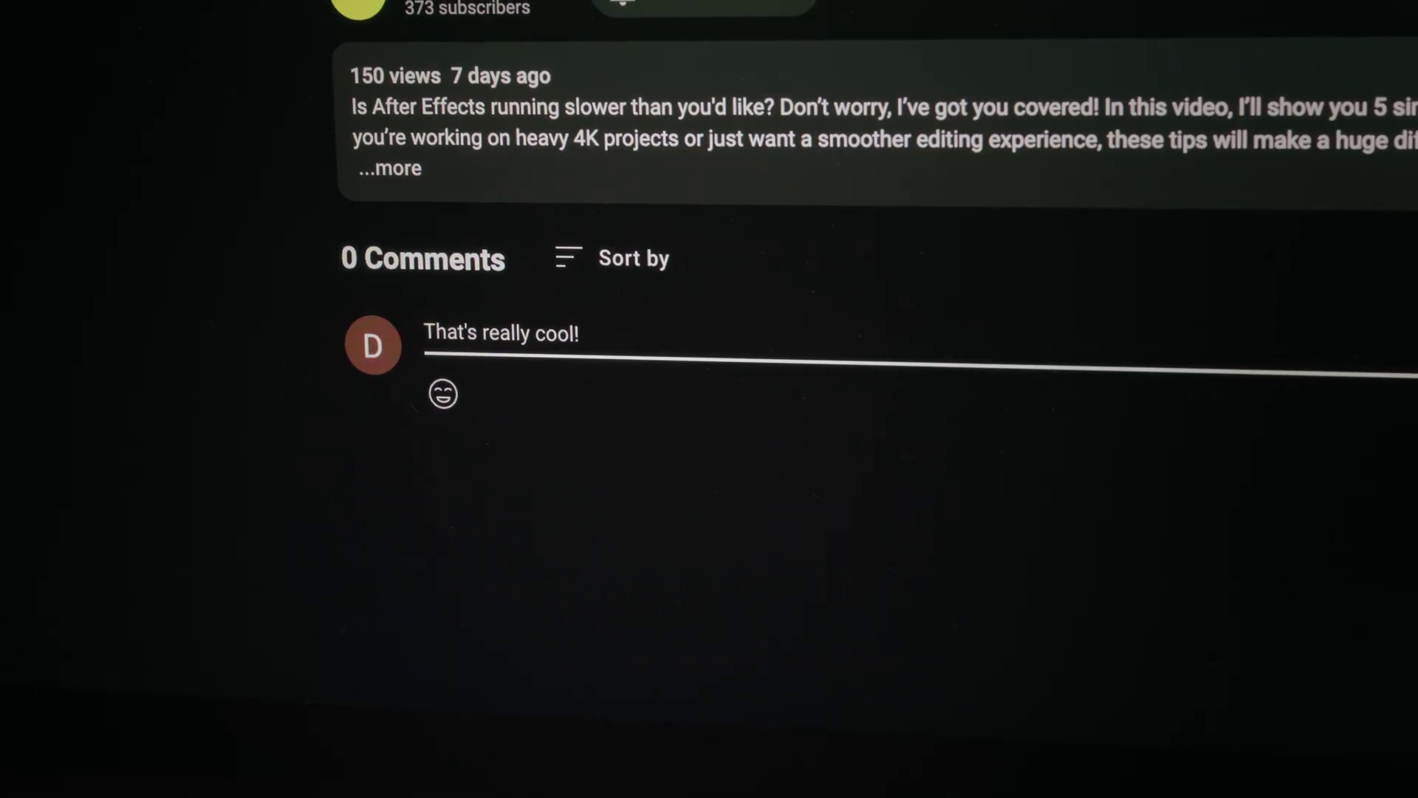